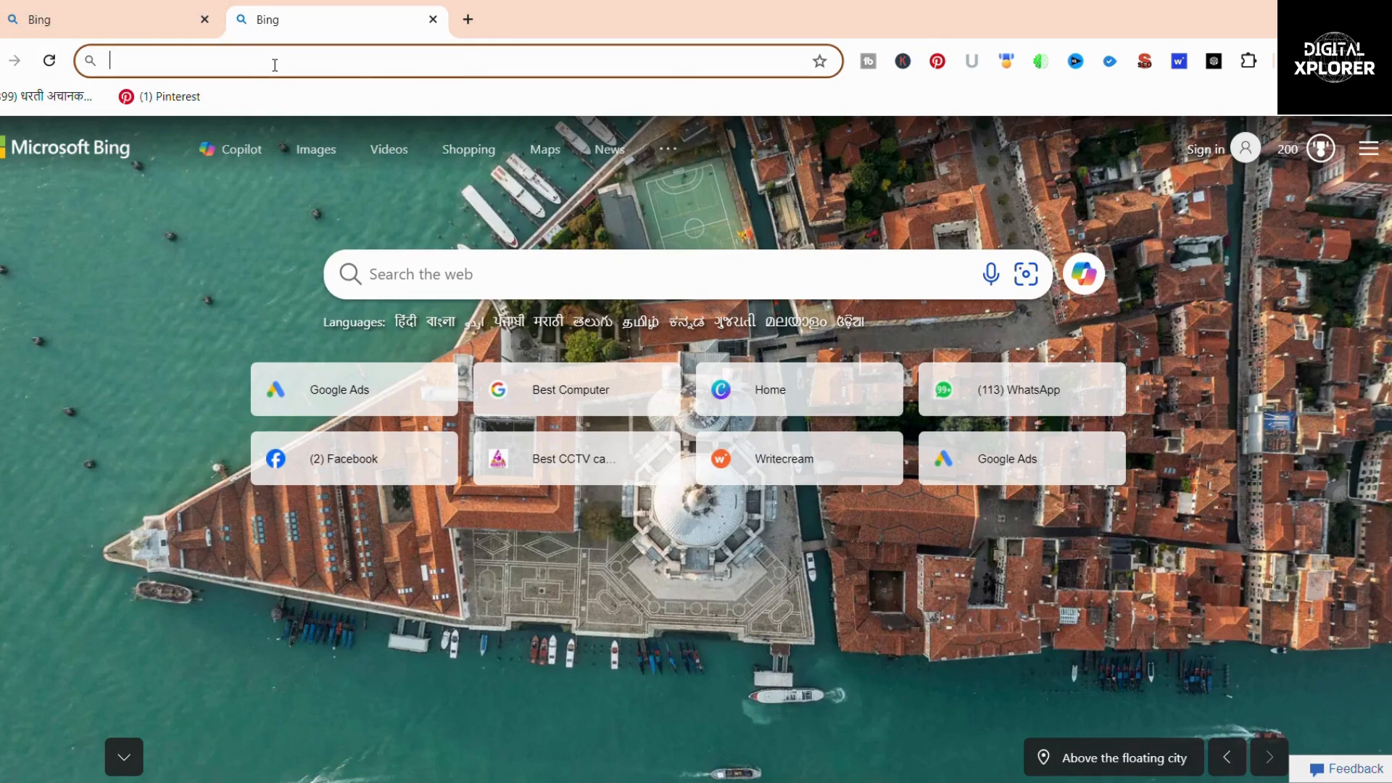
Go to canva.com and create a new blank website design.
type("canva.com")
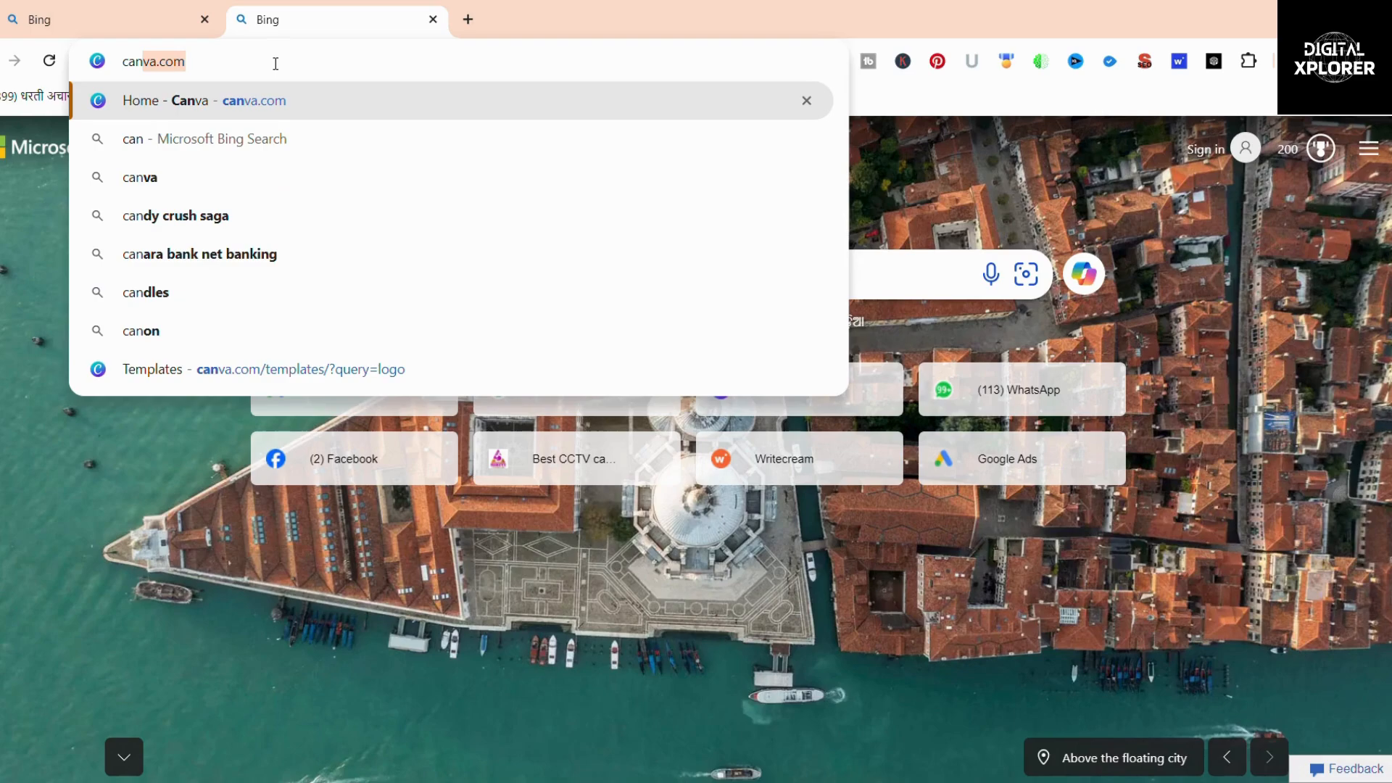
key("Return")
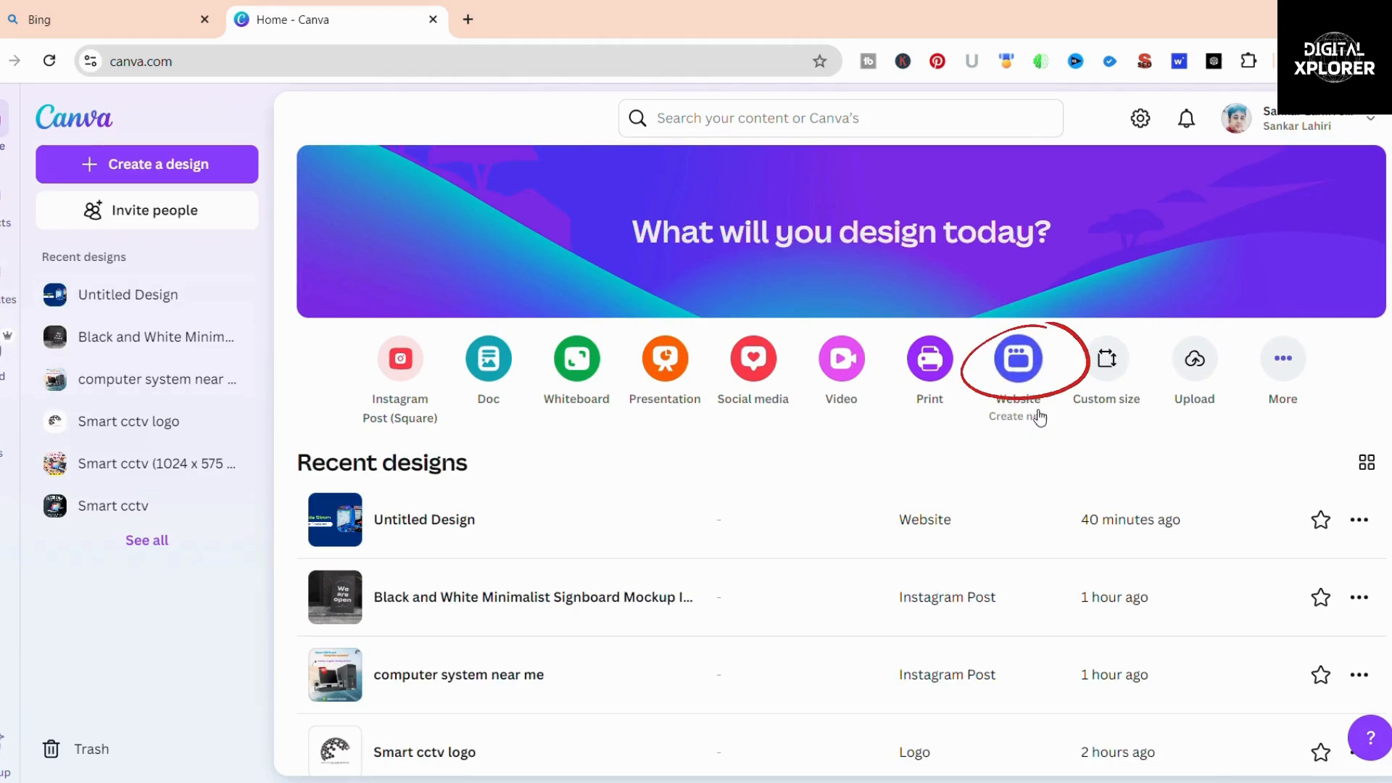
left_click(1015, 368)
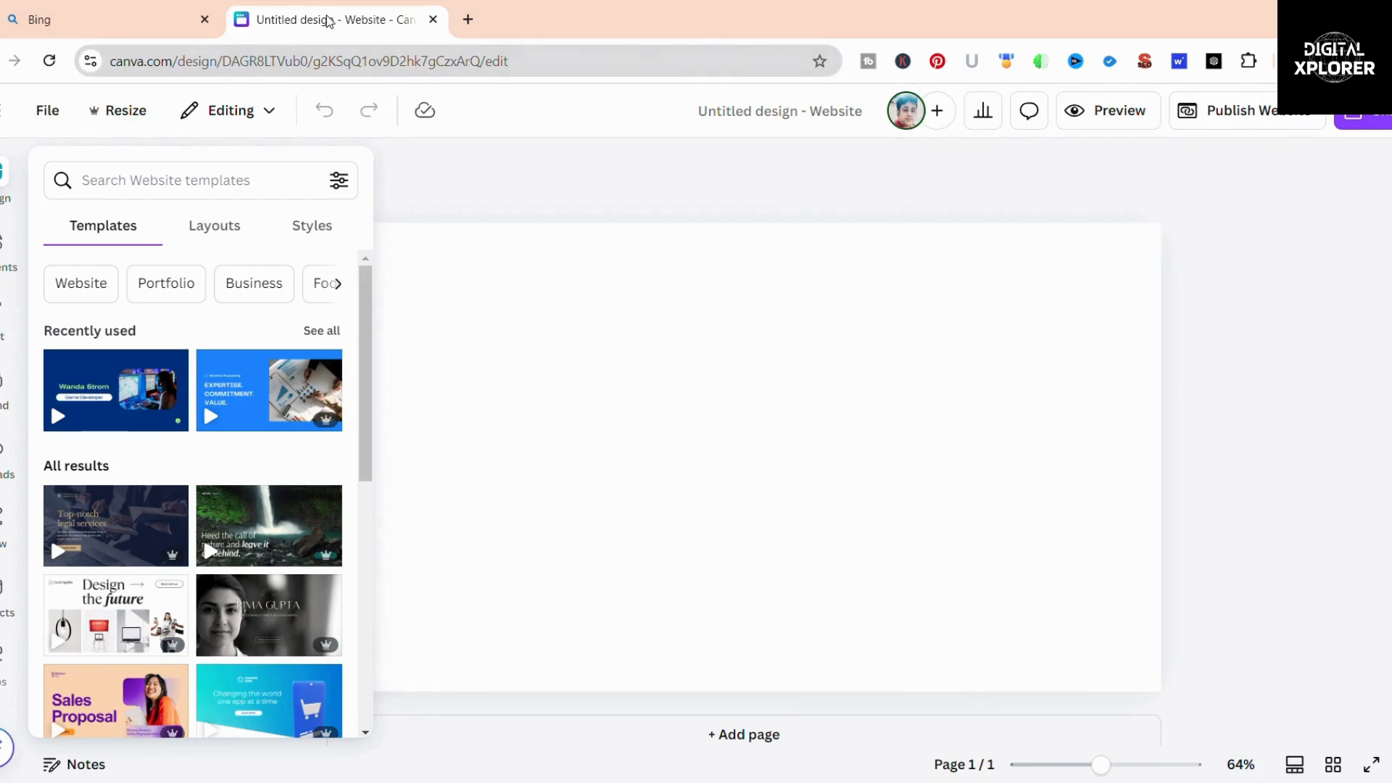
Search the website templates for "travel and tourism".
left_click(230, 197)
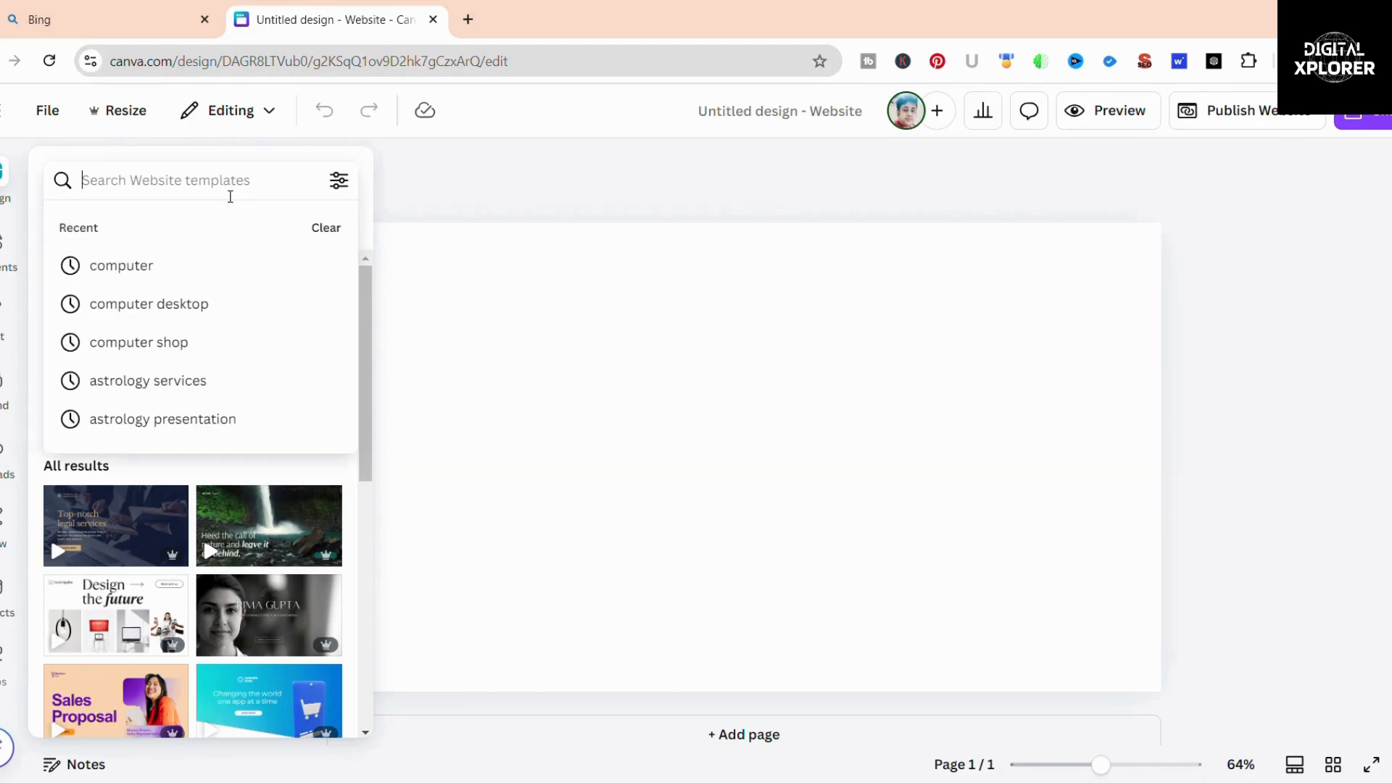
type("trave")
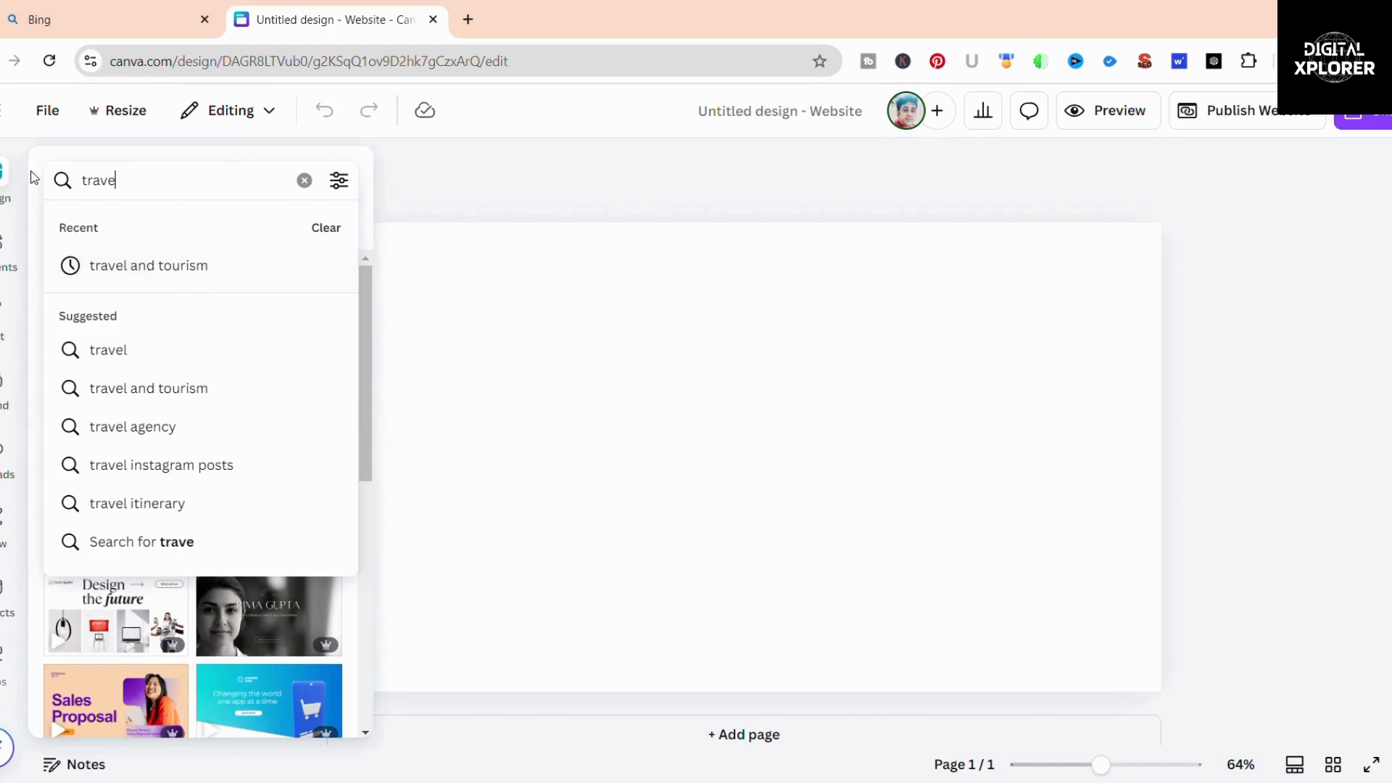
left_click(178, 268)
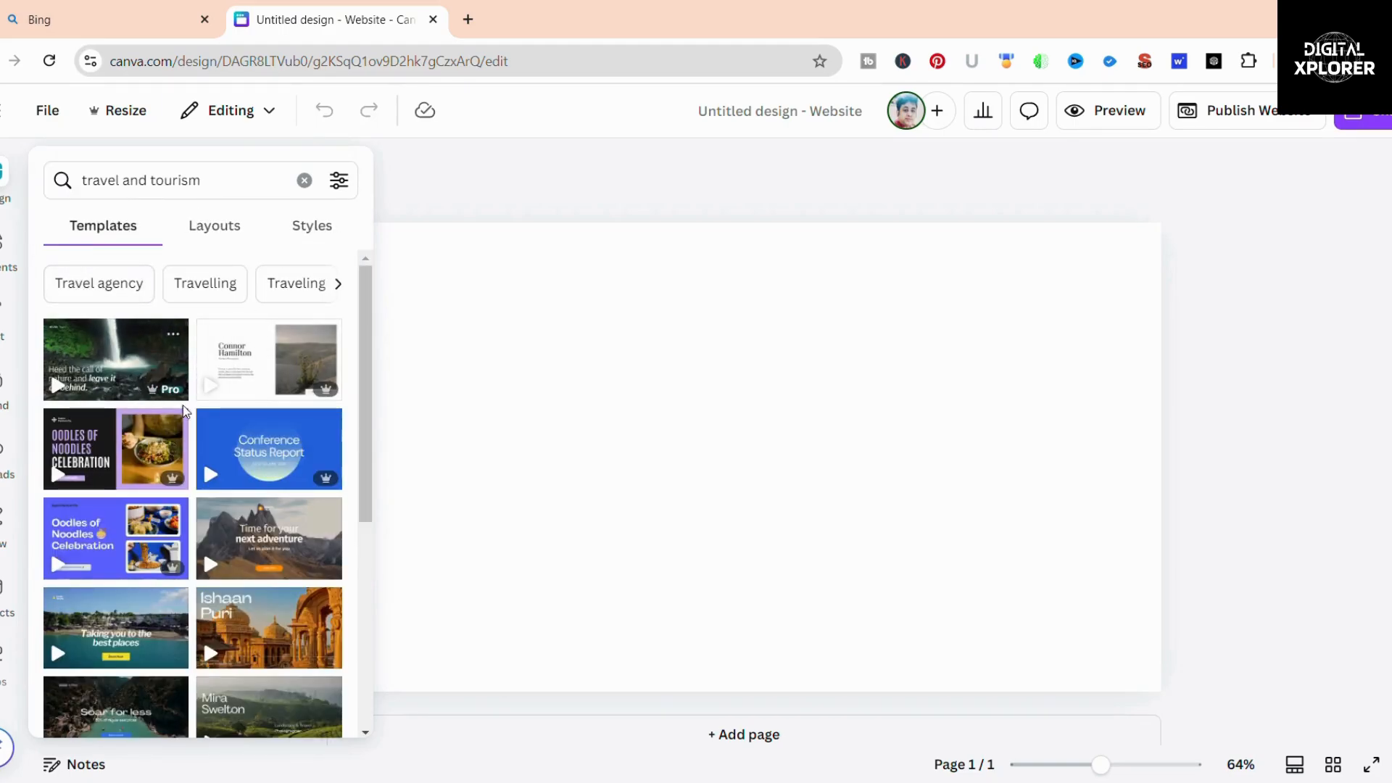
Browse the travel and tourism templates and open The Alon hotel website template with the palm beach cover.
mouse_move(319, 479)
scroll(290, 479, "down", 4)
scroll(273, 471, "down", 5)
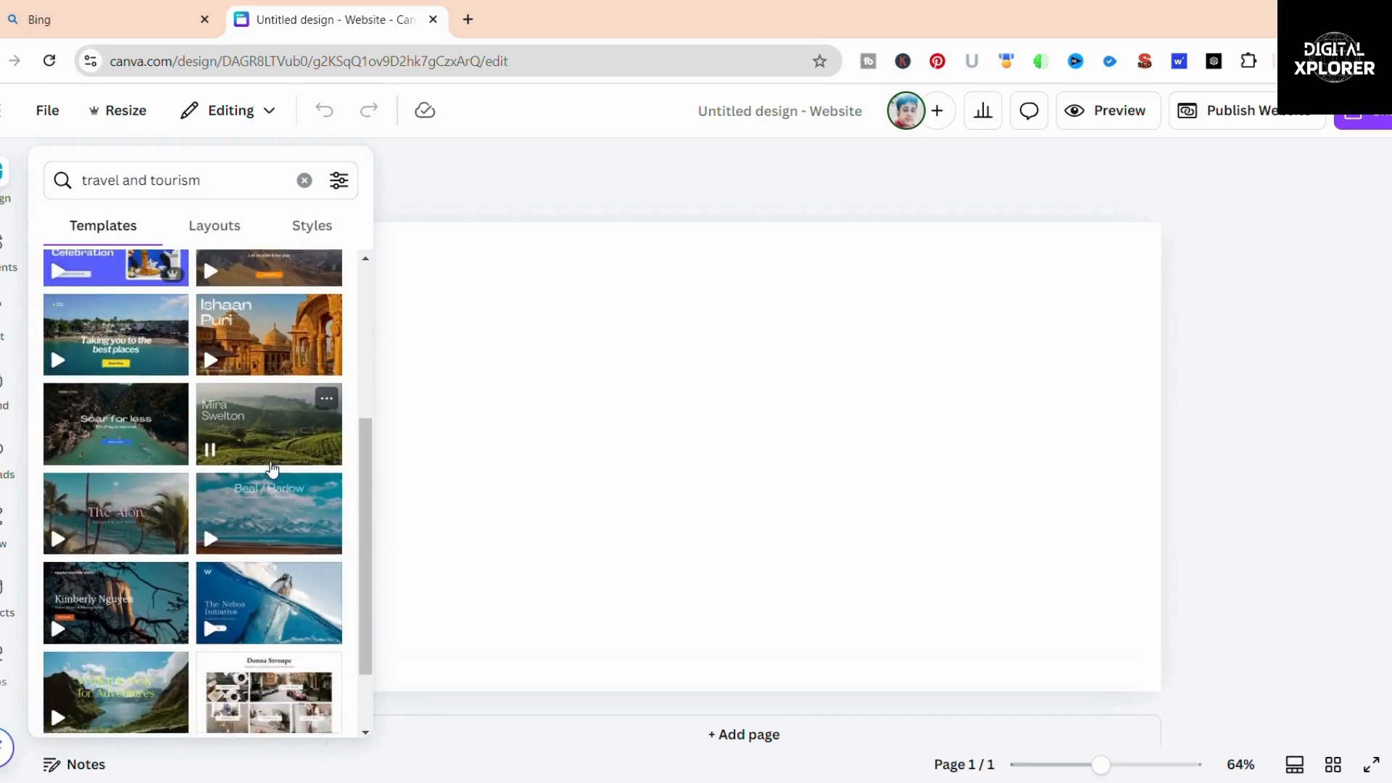
scroll(268, 464, "down", 1)
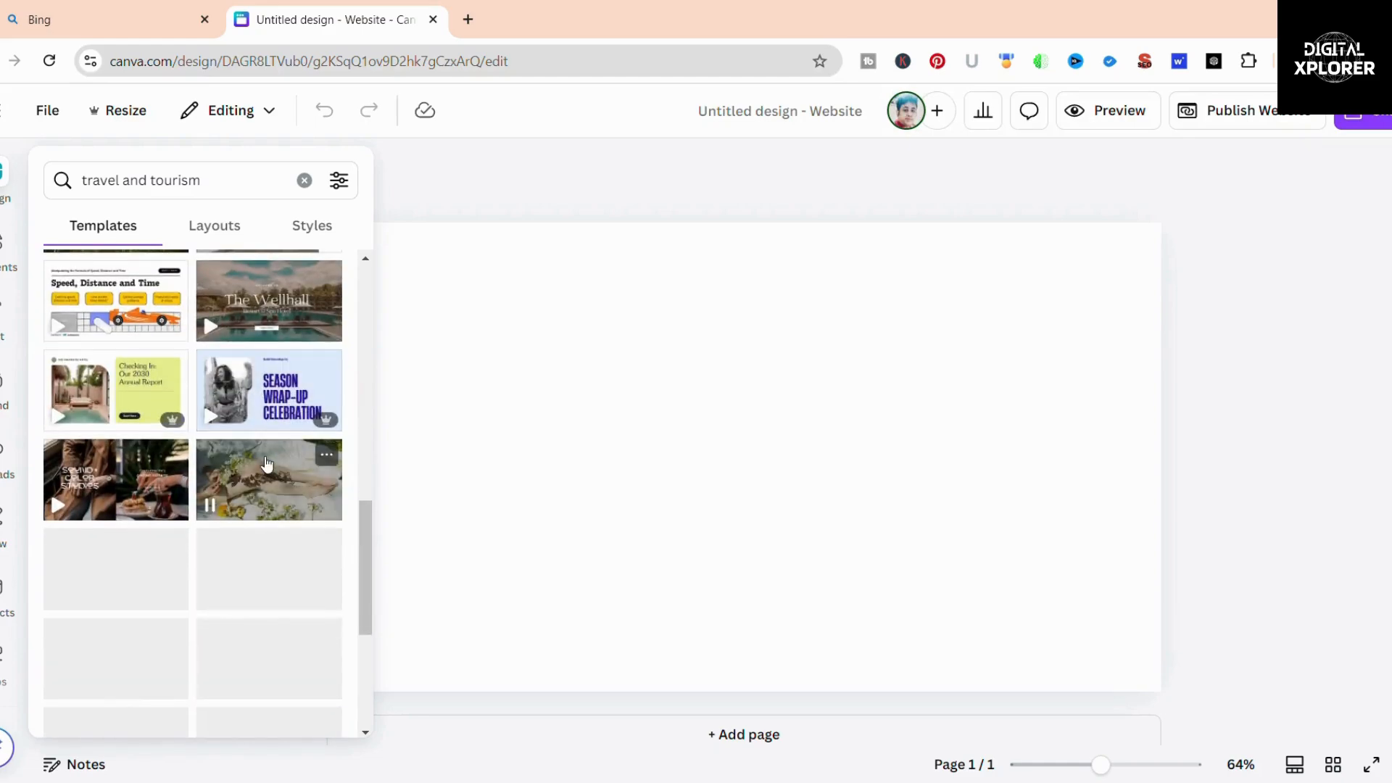
scroll(210, 471, "up", 4)
scroll(145, 479, "up", 1)
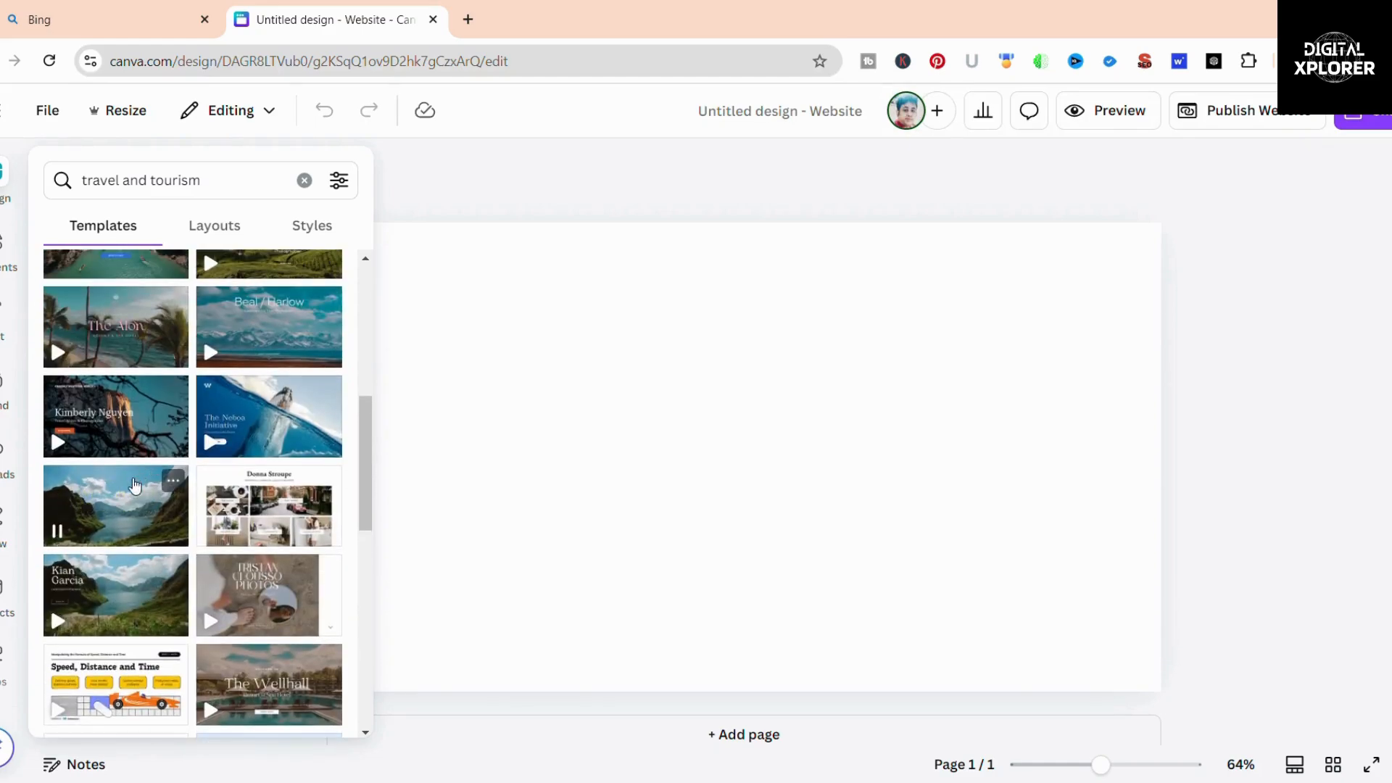
scroll(131, 501, "up", 2)
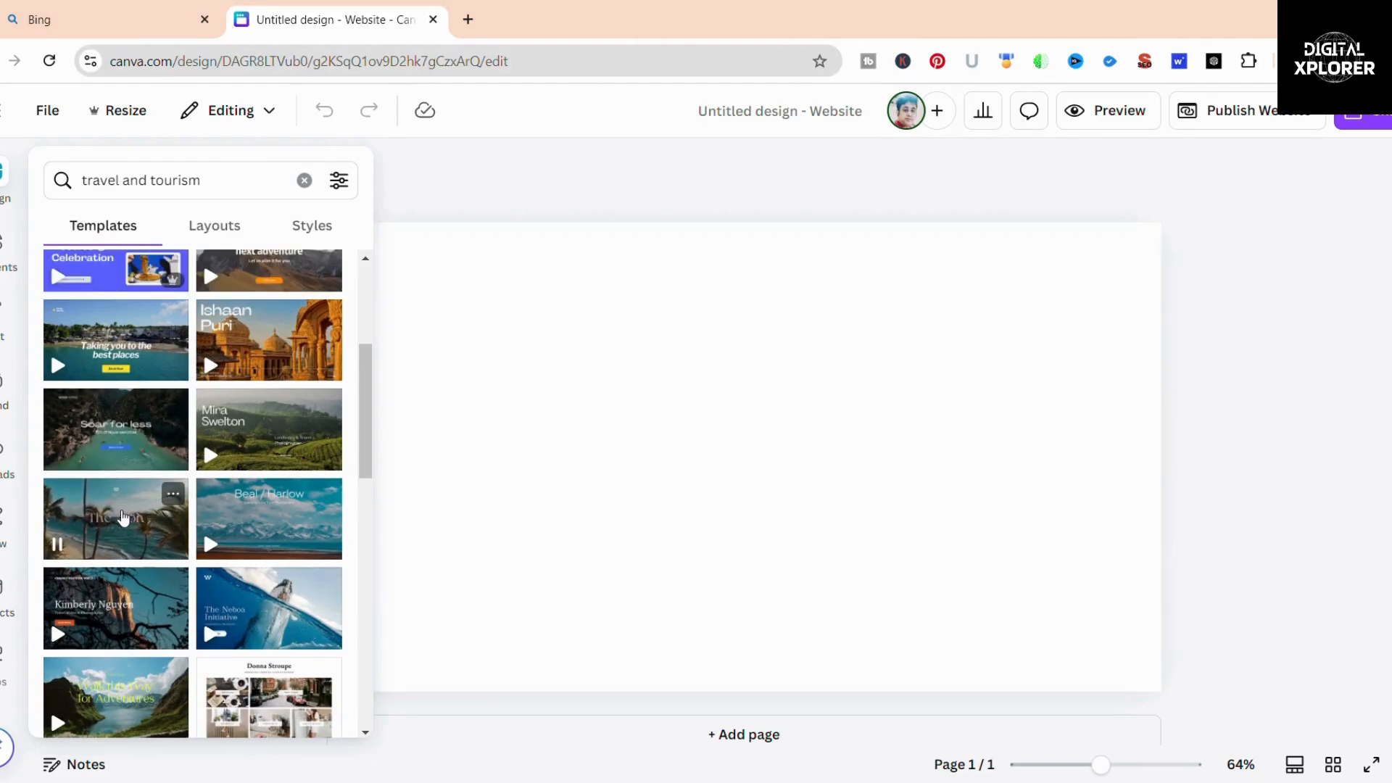
left_click(145, 509)
mouse_move(85, 544)
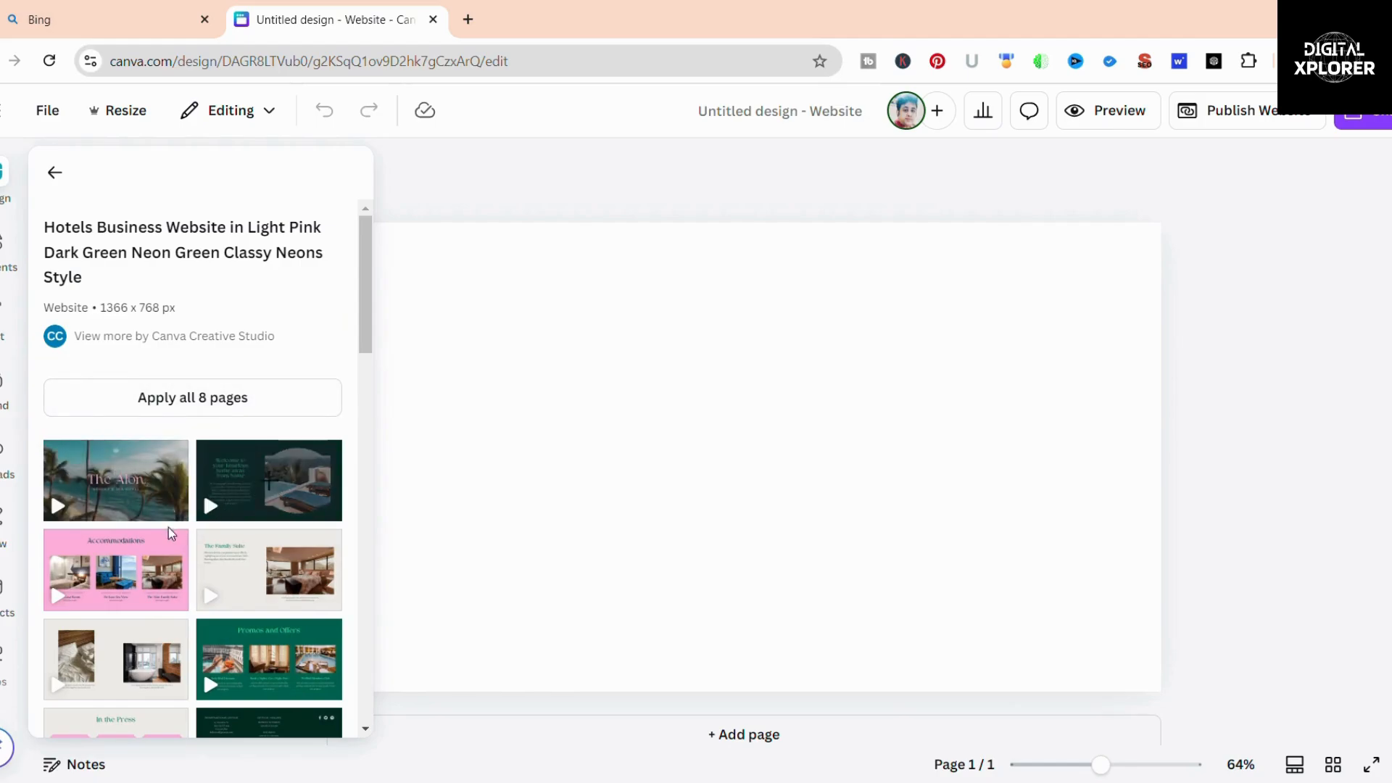
Look through the hotel template's pages and apply all 8 pages to the design.
scroll(147, 650, "down", 5)
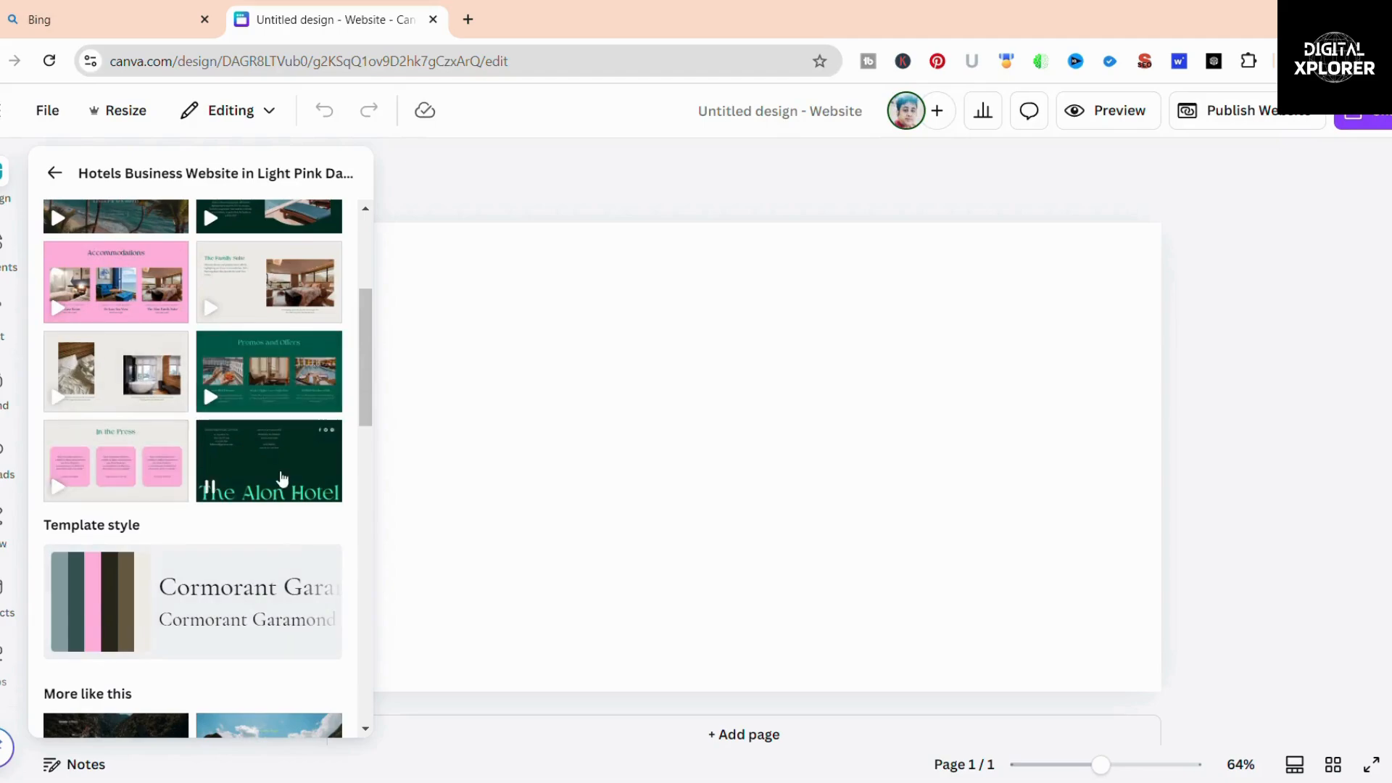
scroll(99, 615, "down", 3)
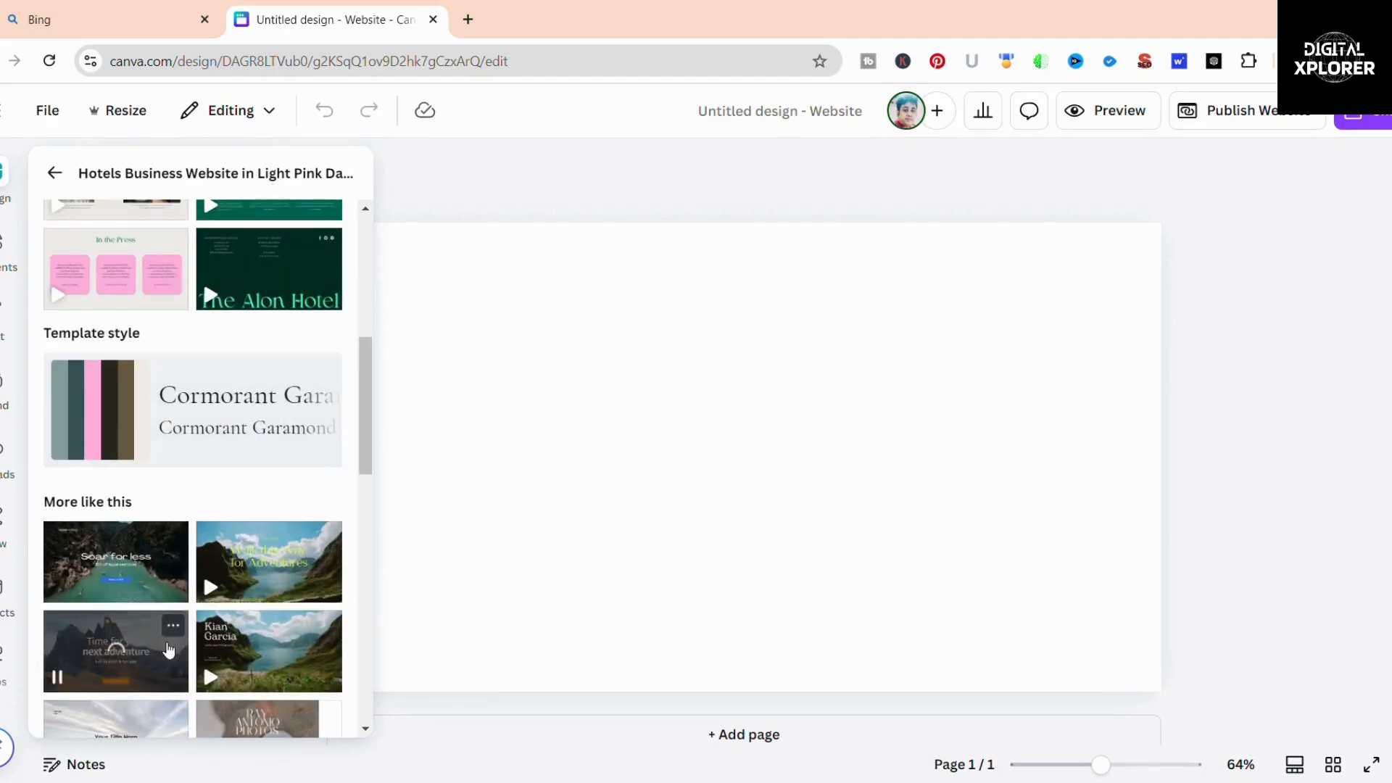
scroll(132, 629, "up", 6)
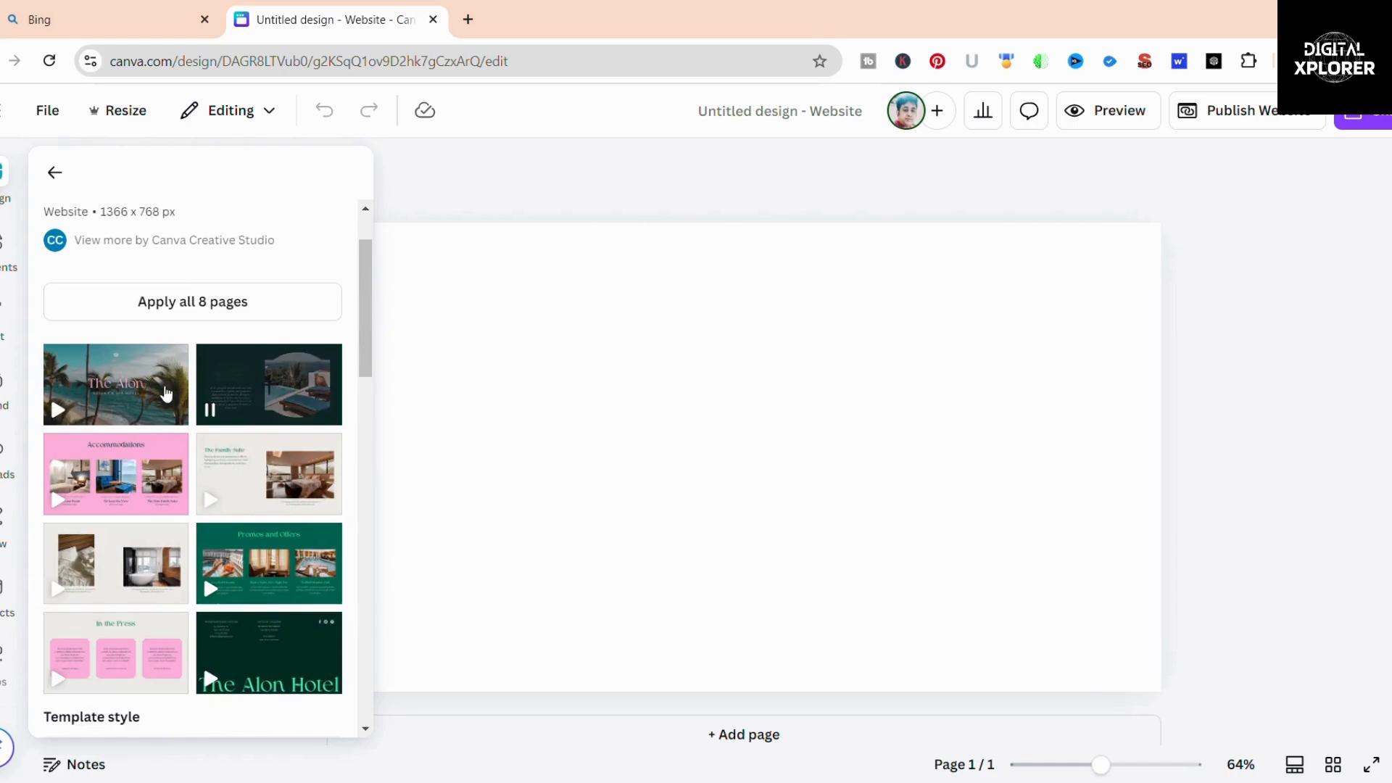
left_click(186, 310)
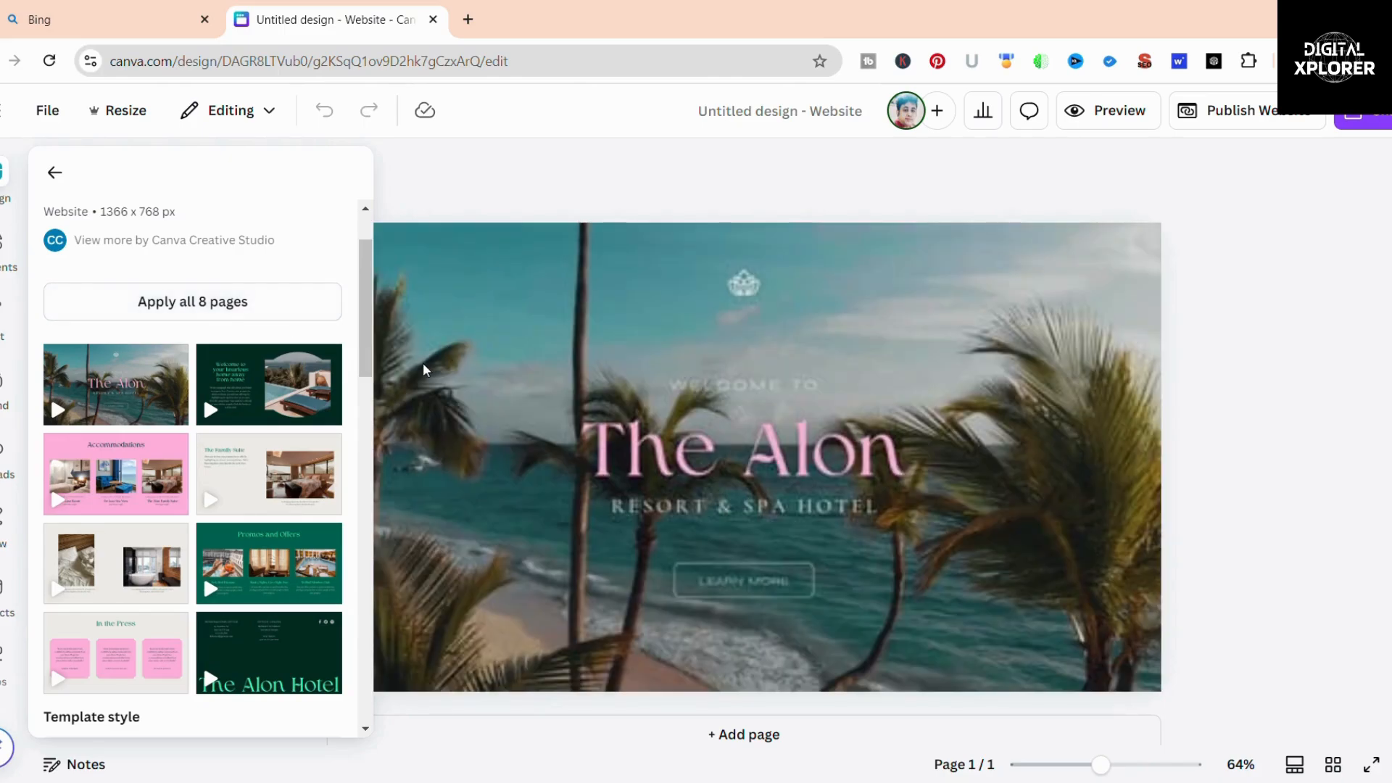
left_click(649, 544)
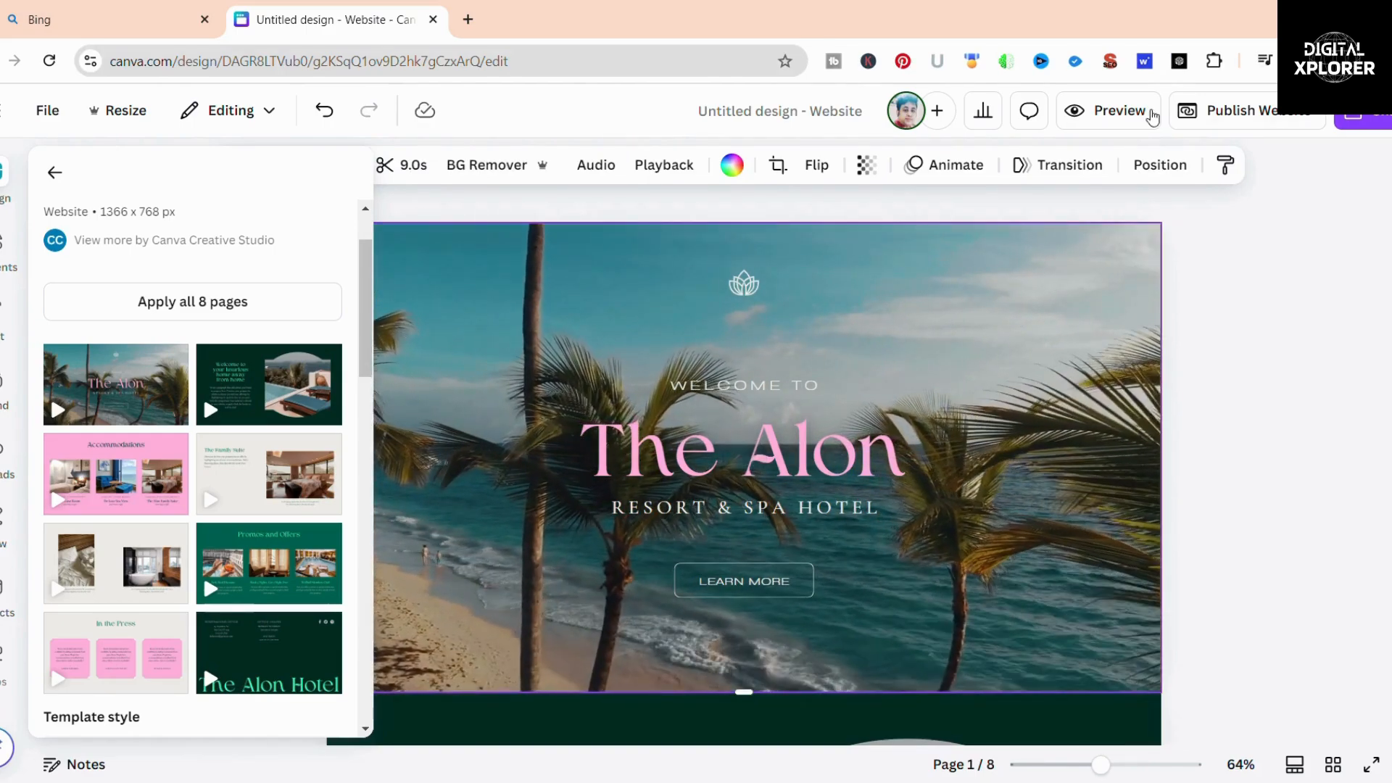
Preview the website at full size, examine its sections from the welcome banner to In the Press, and close the preview.
left_click(1109, 113)
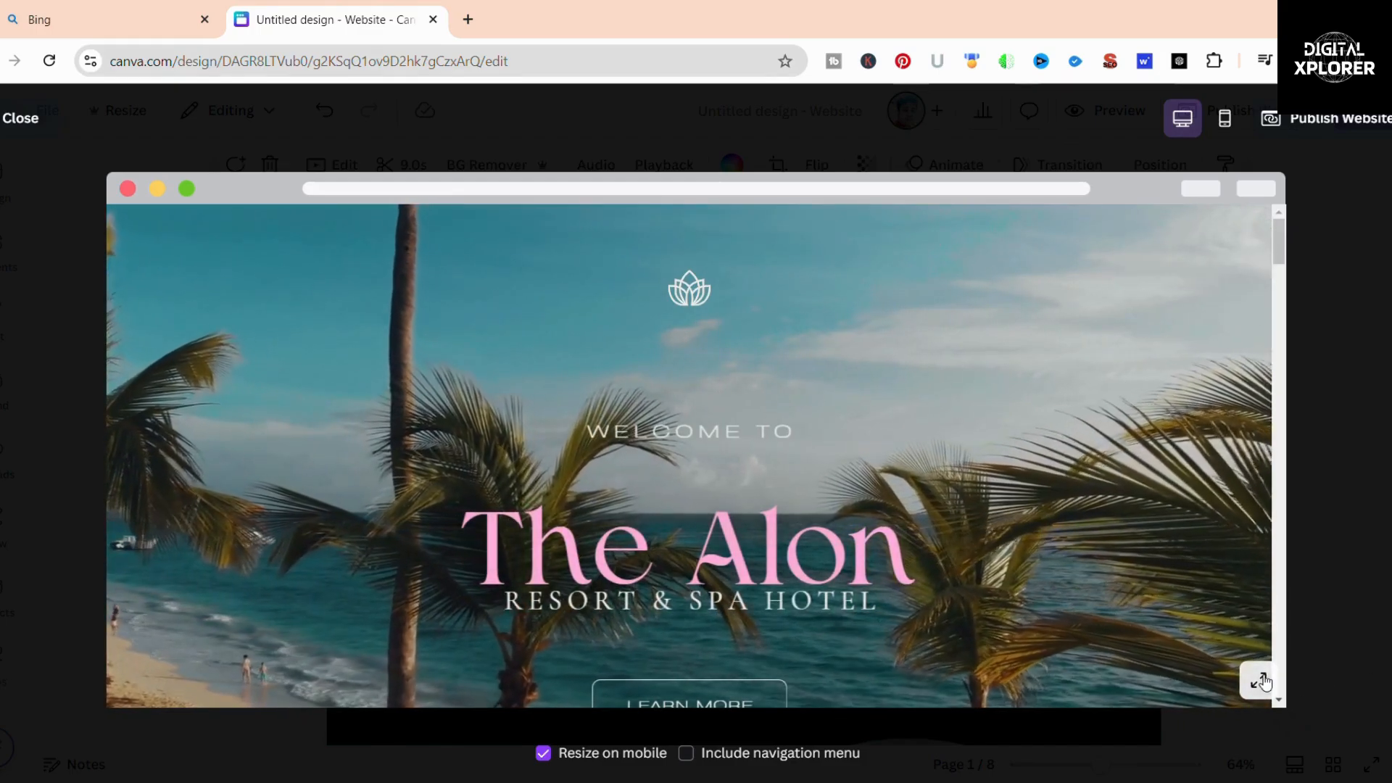
left_click(1258, 680)
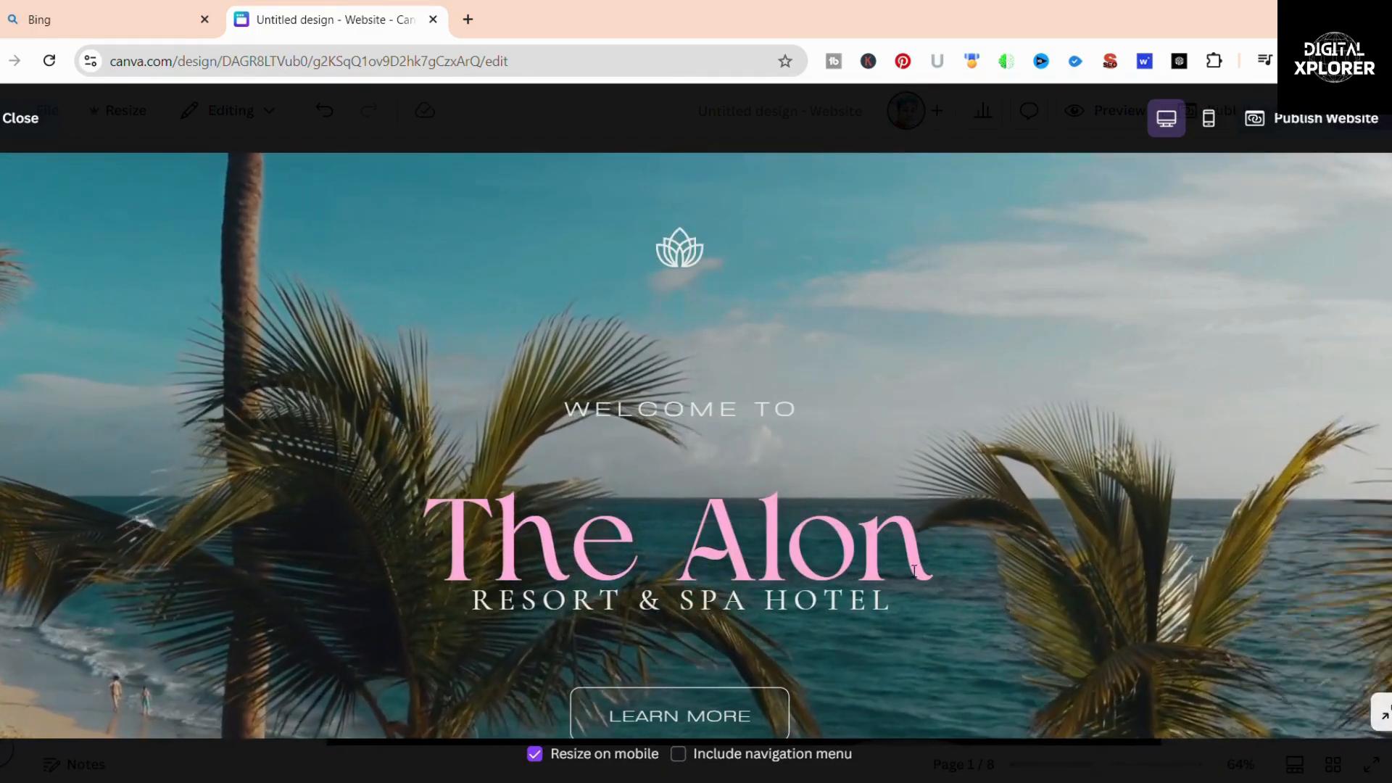
scroll(914, 570, "down", 6)
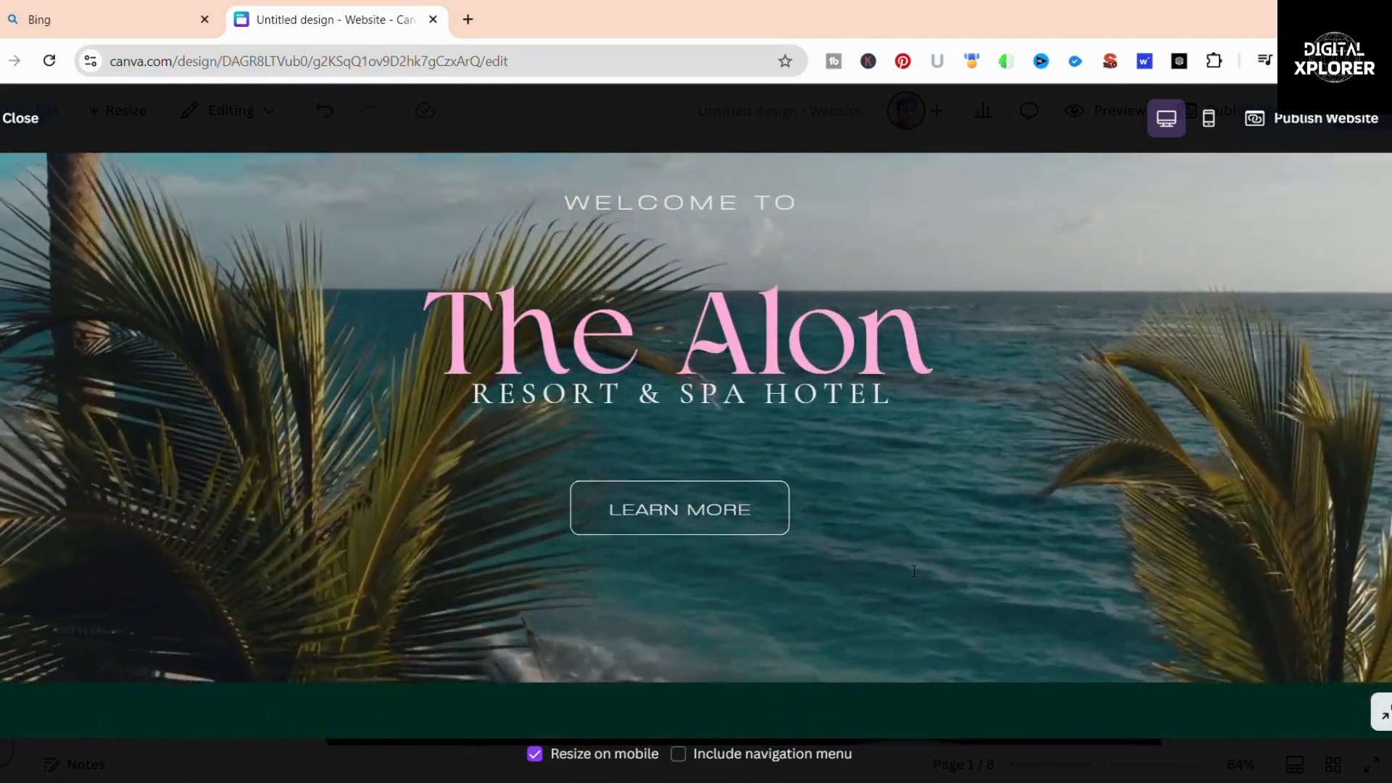
scroll(914, 571, "down", 10)
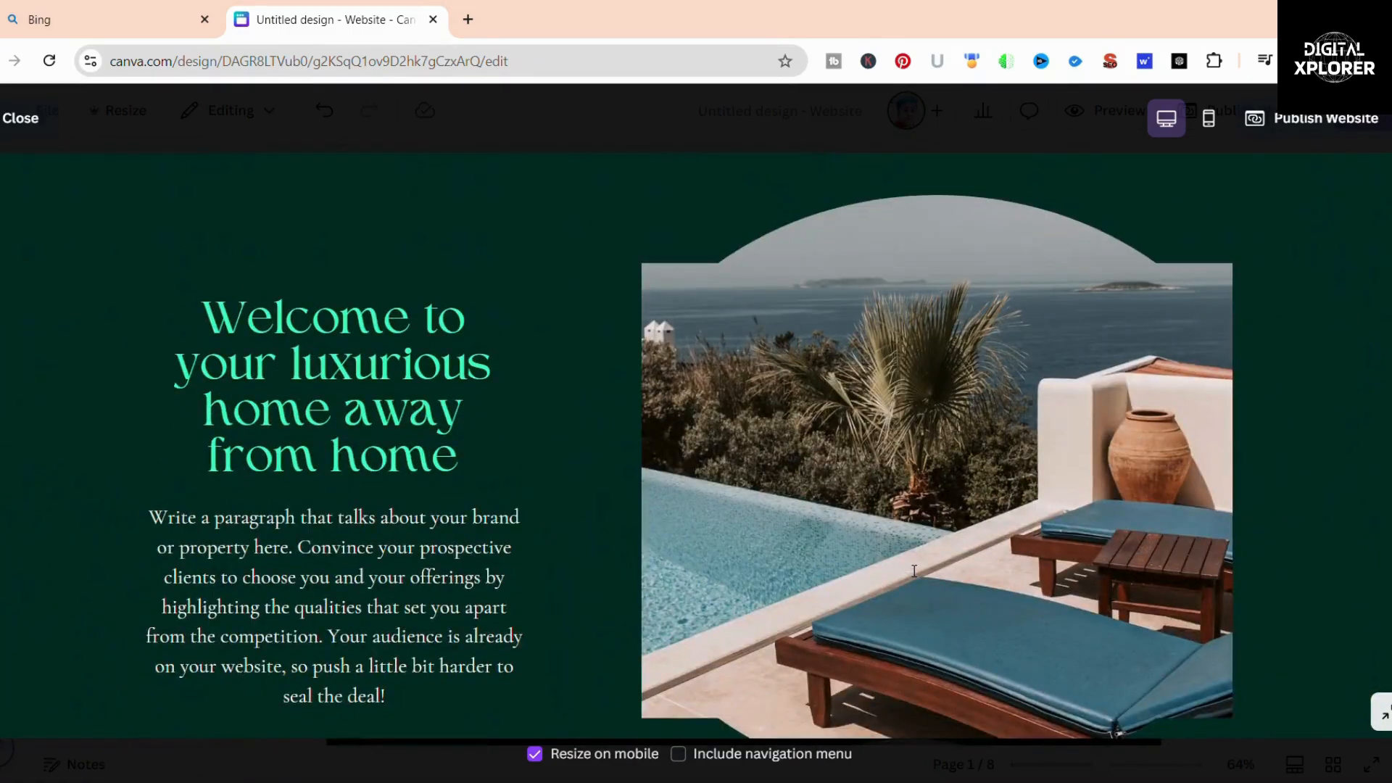
scroll(914, 570, "down", 8)
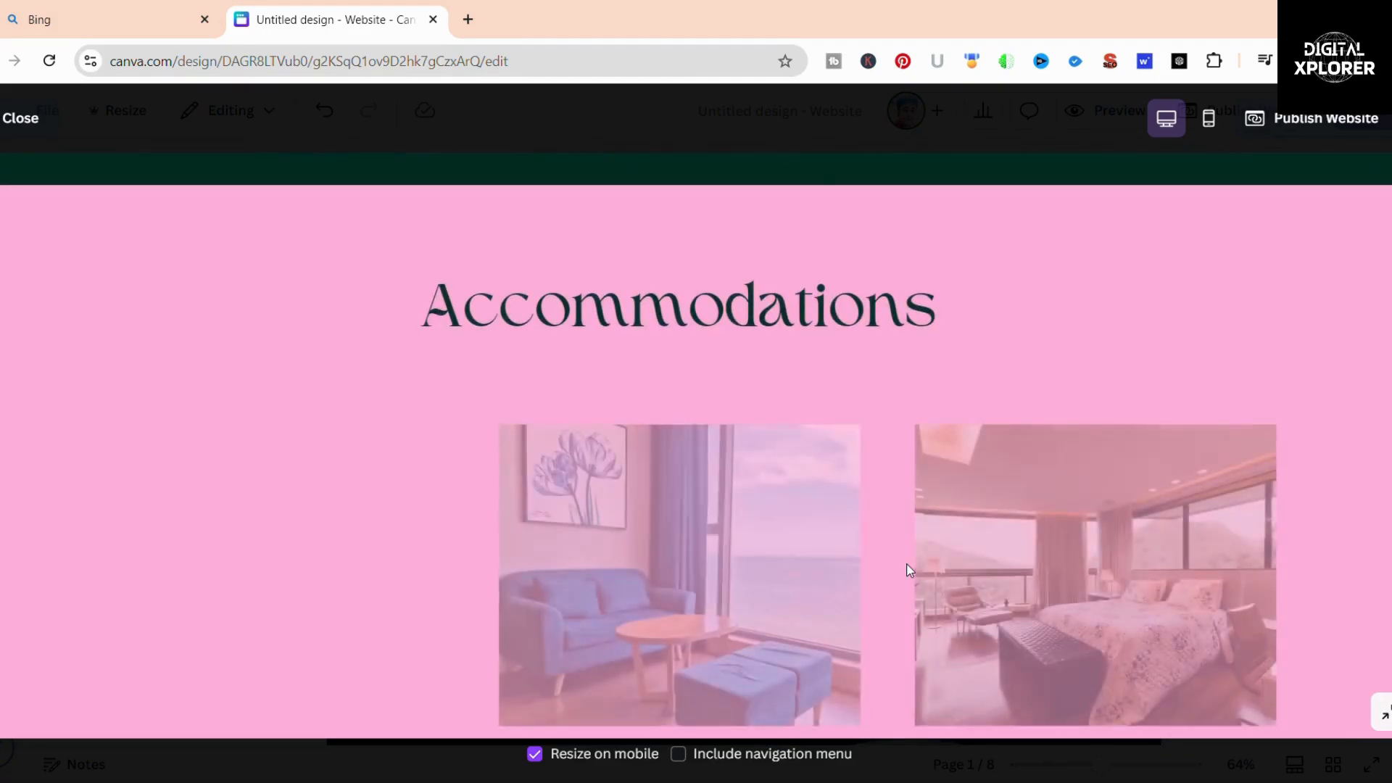
scroll(910, 570, "down", 8)
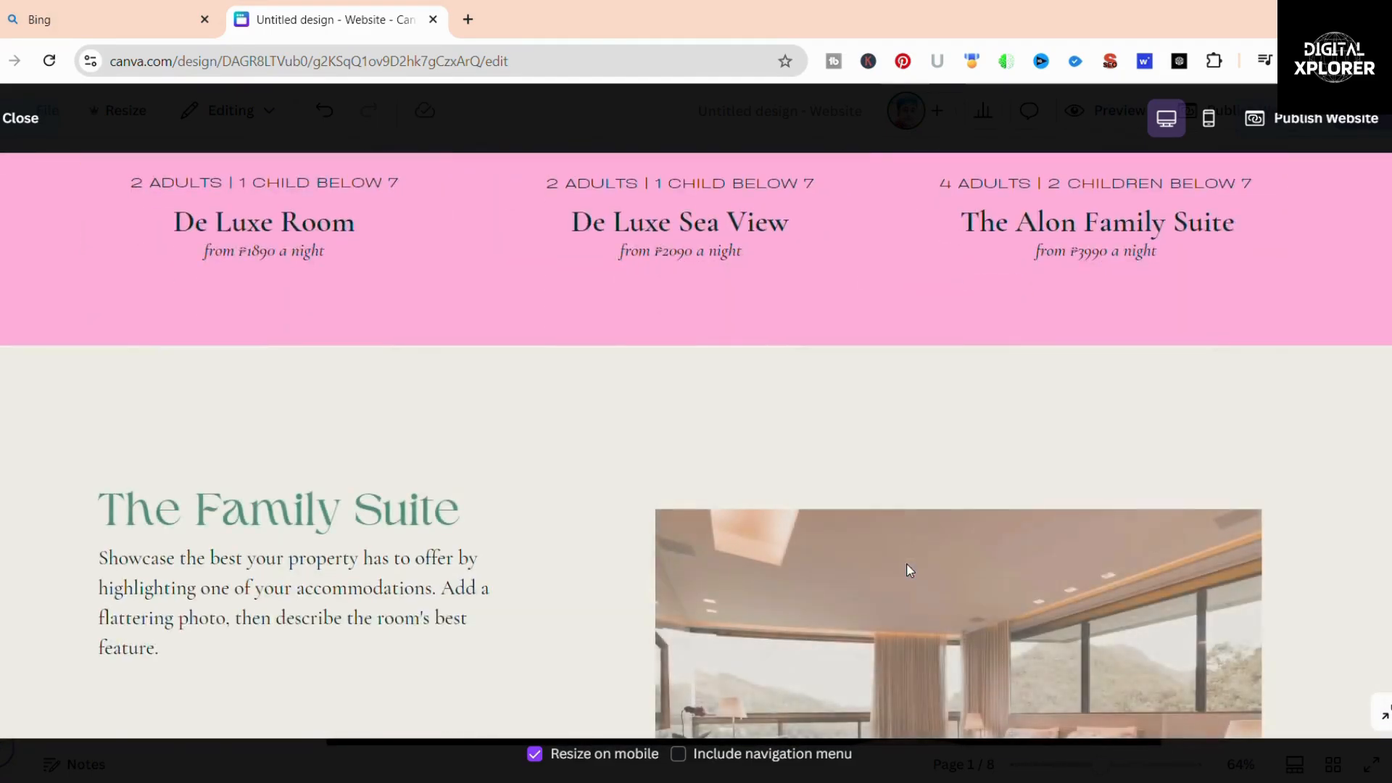
scroll(908, 570, "down", 4)
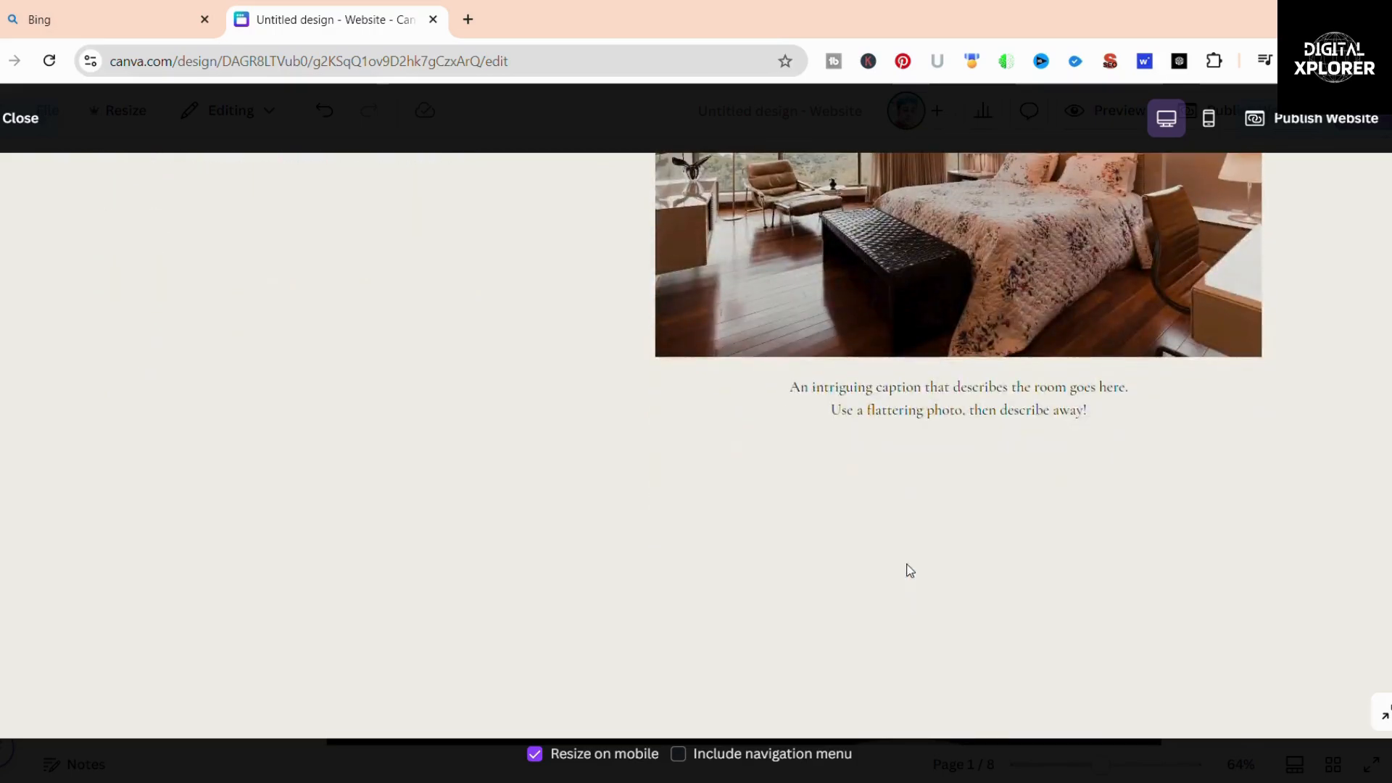
scroll(909, 570, "down", 6)
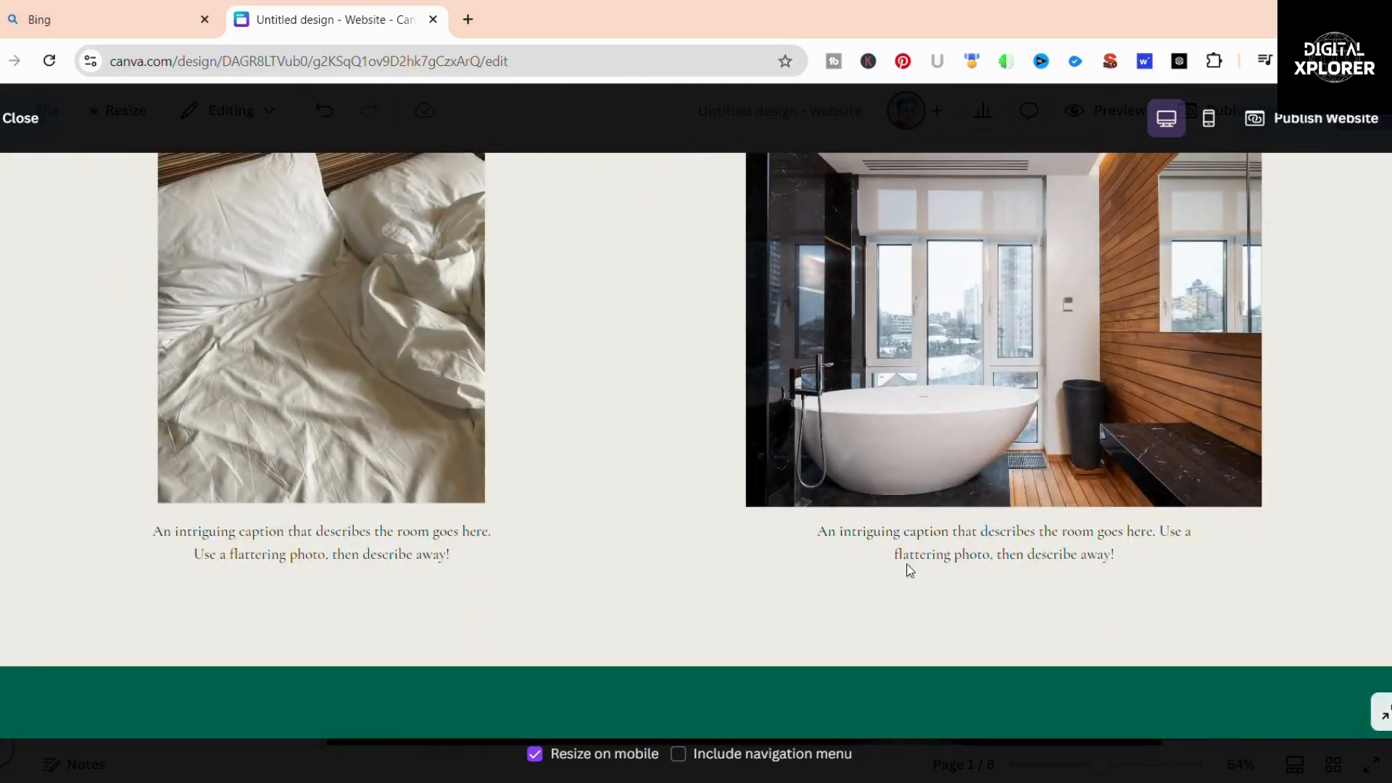
scroll(910, 571, "down", 8)
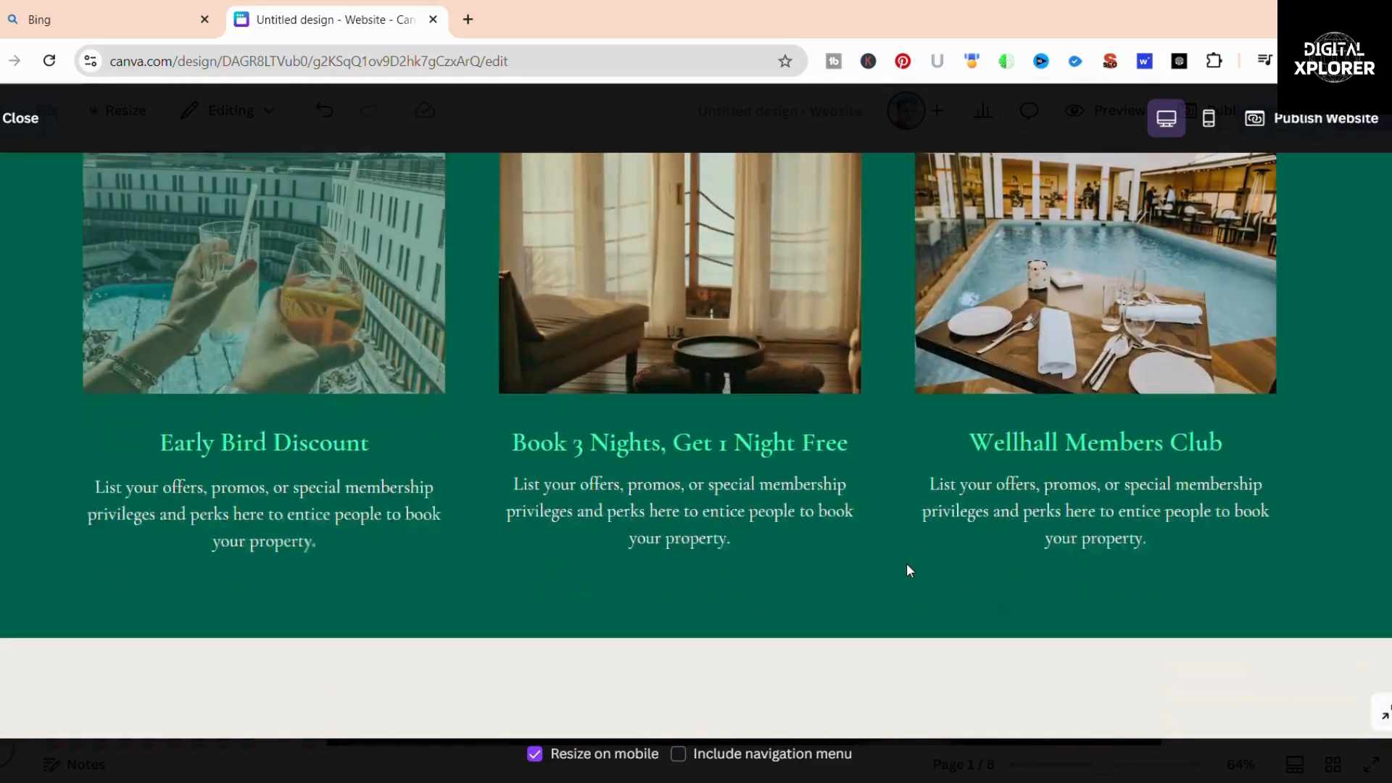
scroll(907, 570, "down", 5)
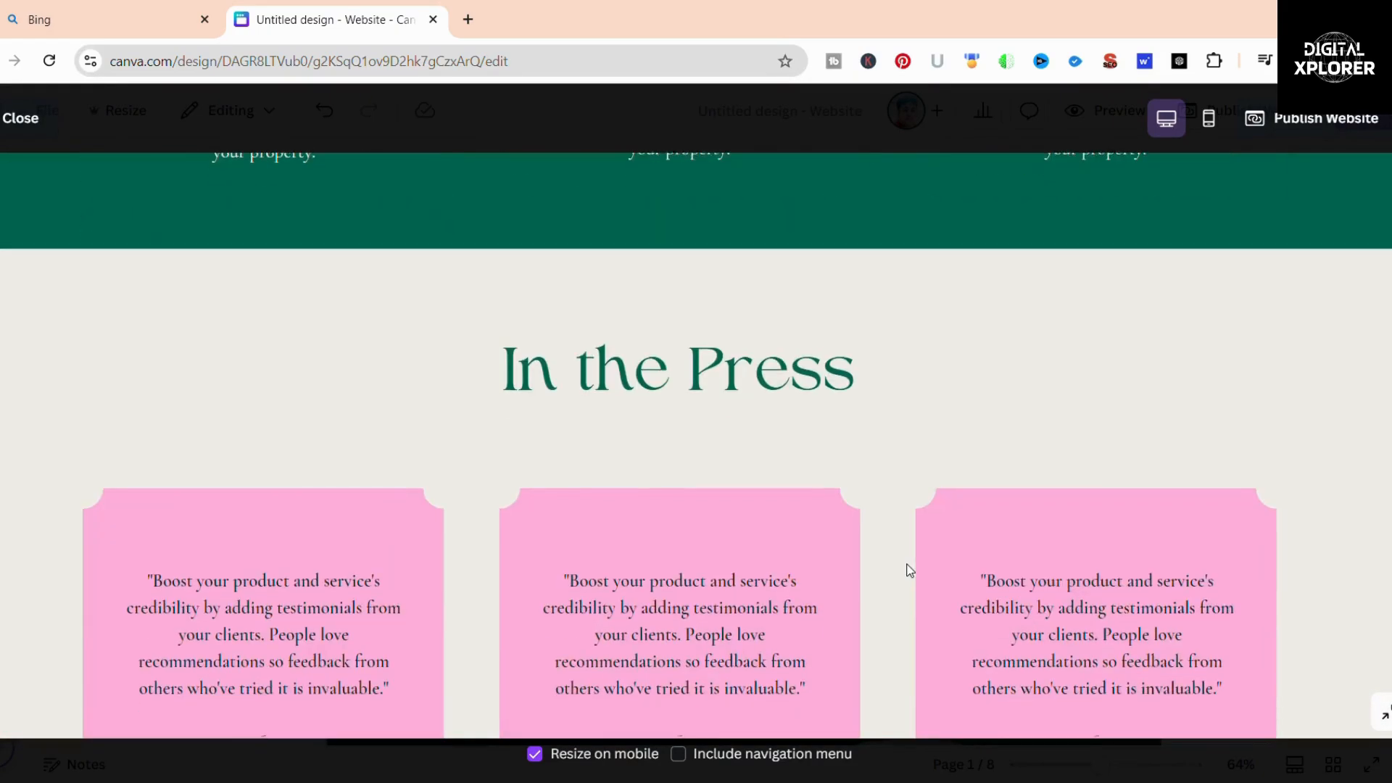
scroll(908, 570, "down", 3)
scroll(907, 569, "up", 10)
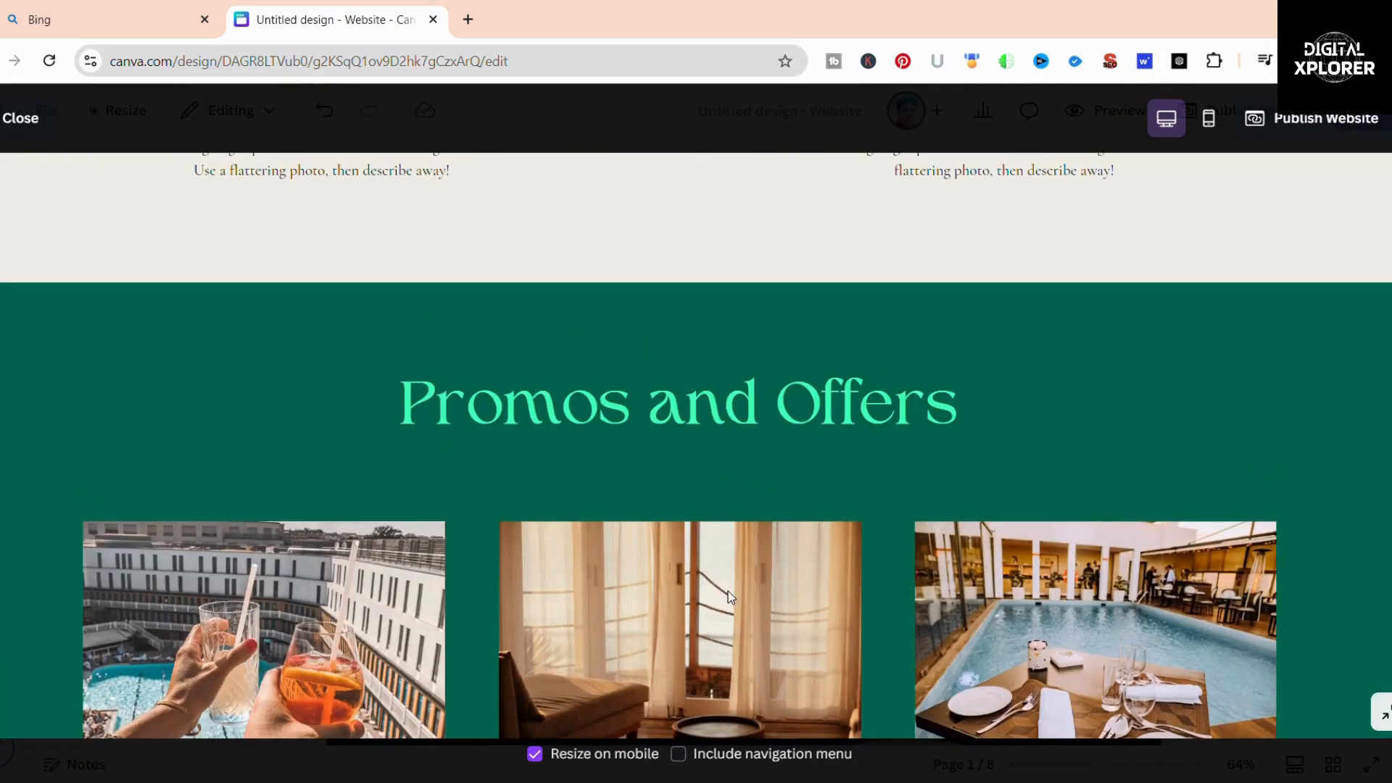
scroll(728, 592, "up", 5)
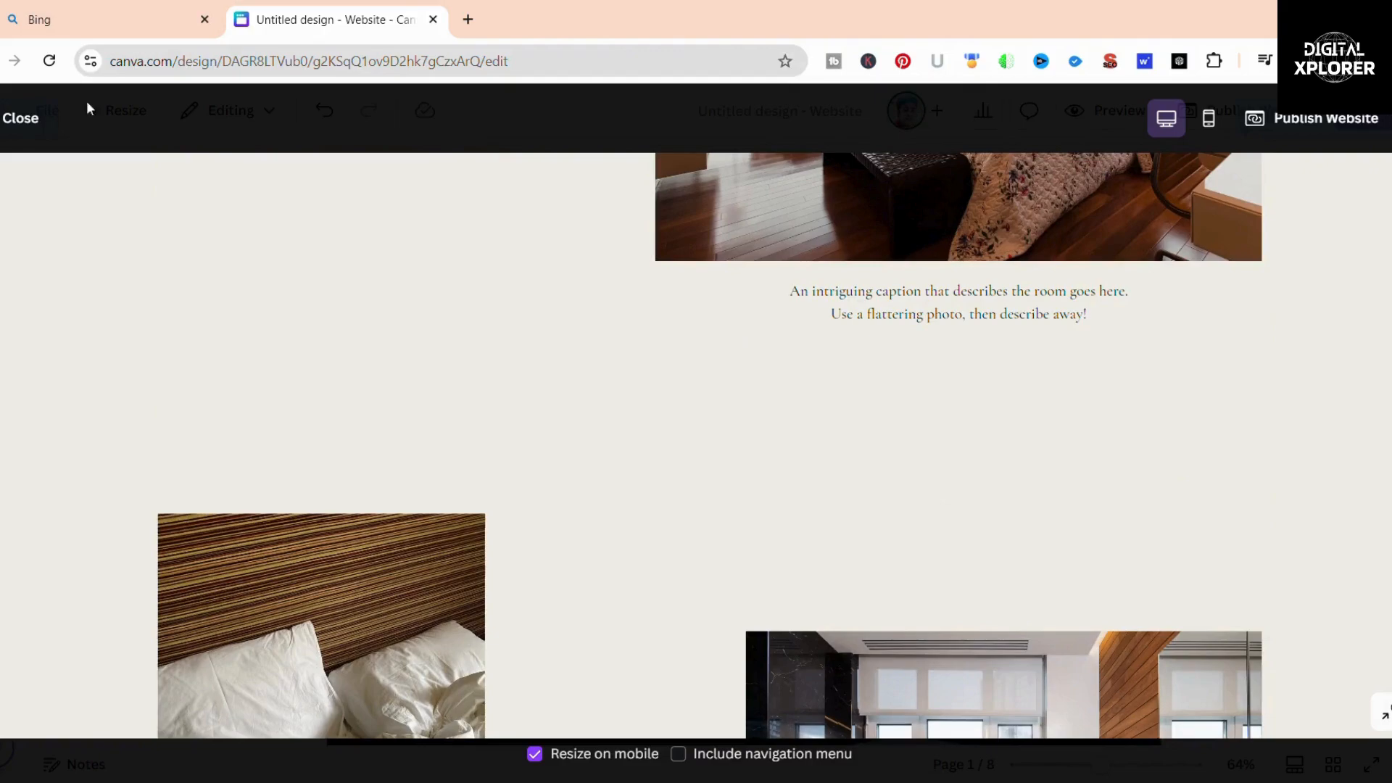
left_click(29, 119)
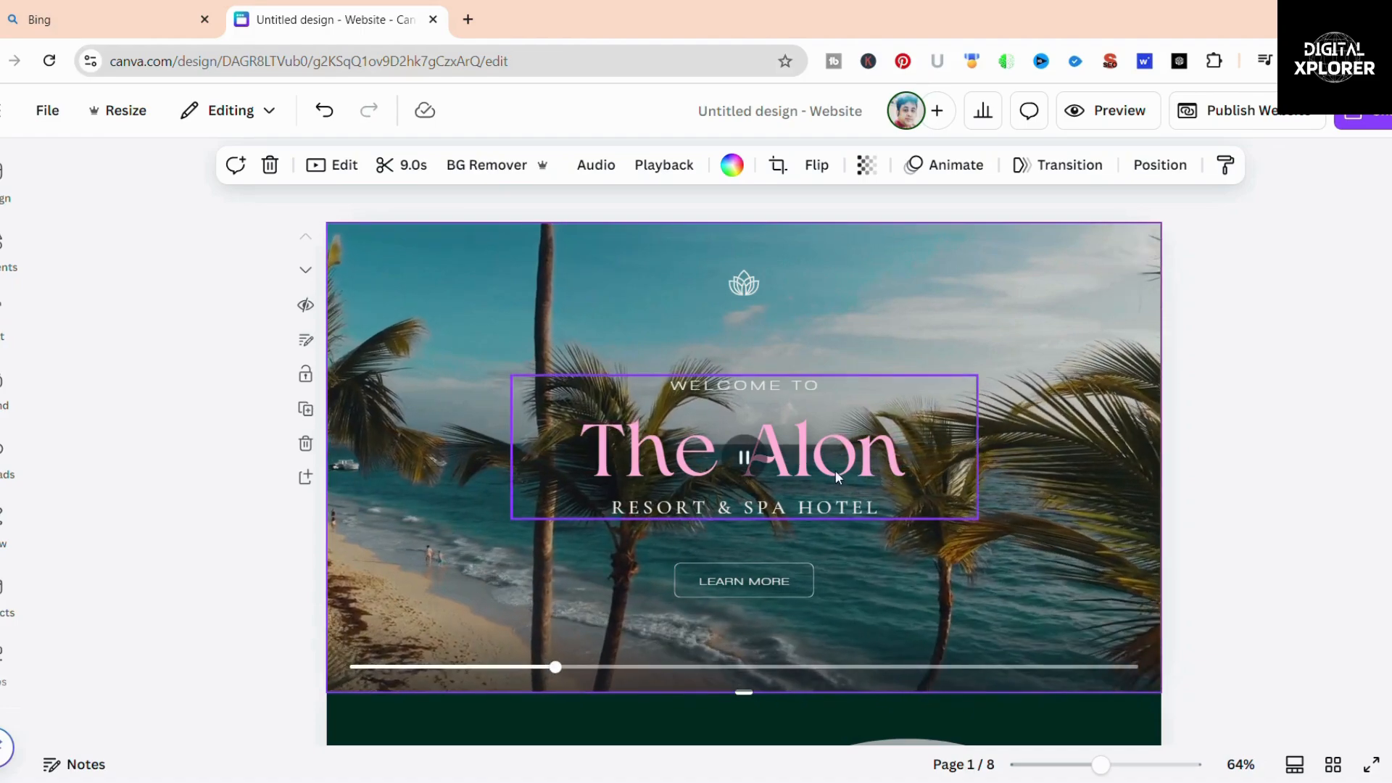
Replace the "The Alon" heading on the first page with "Tour Planner".
left_click(821, 471)
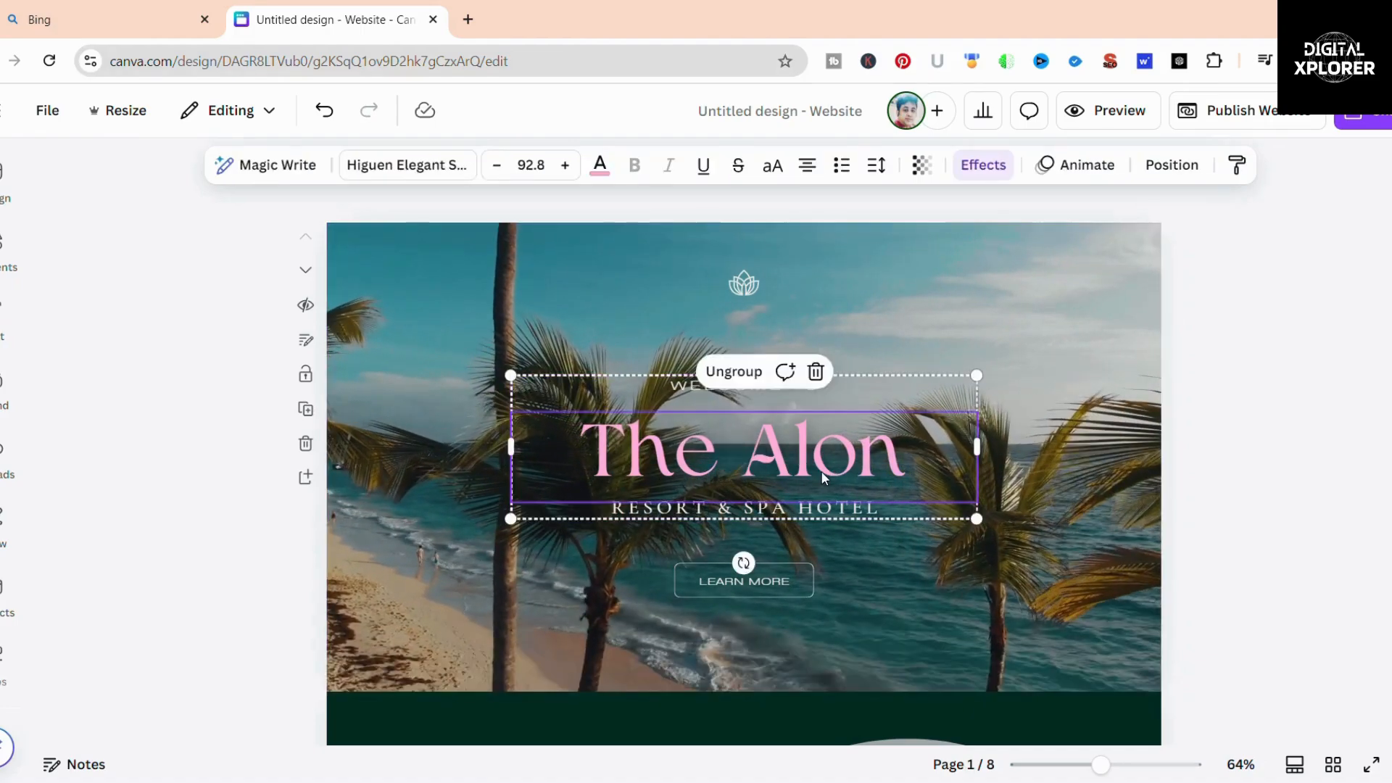
double_click(826, 475)
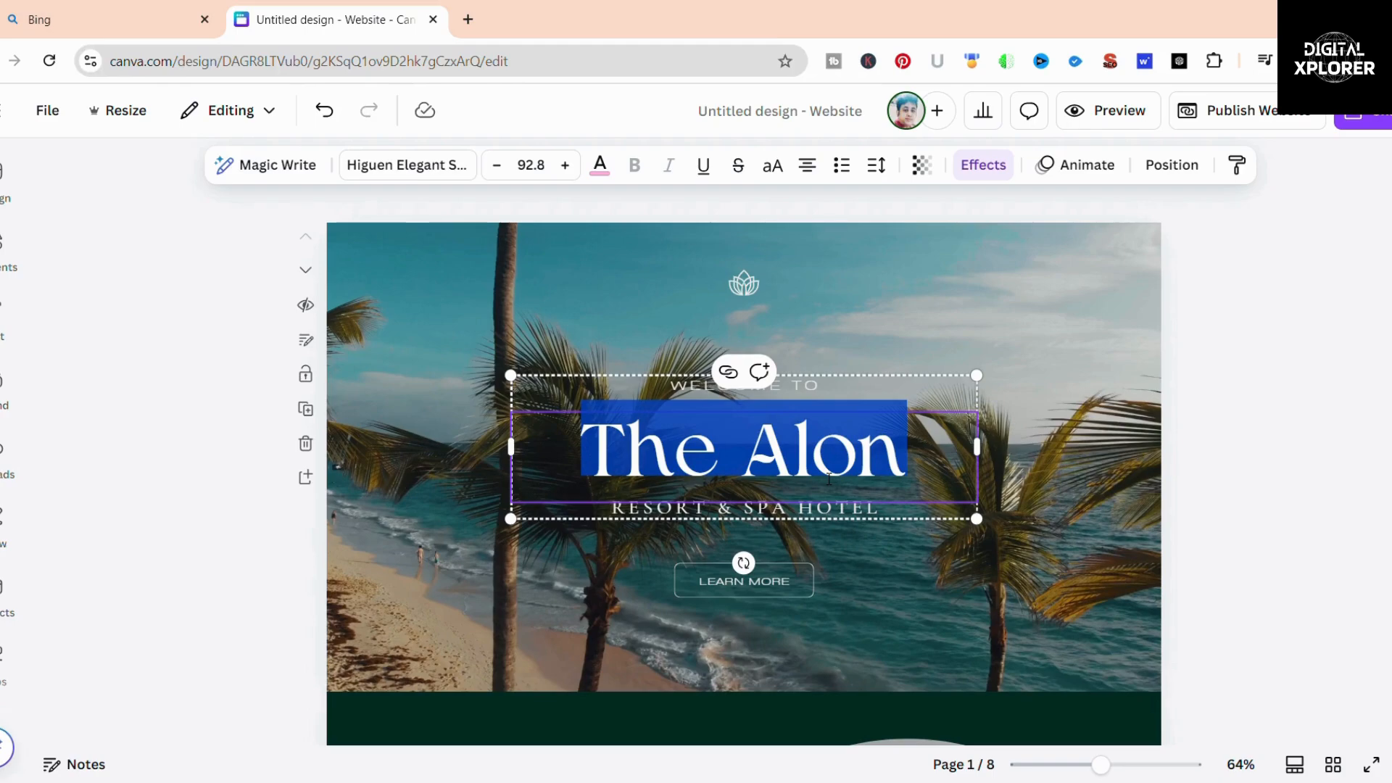
type("Tour")
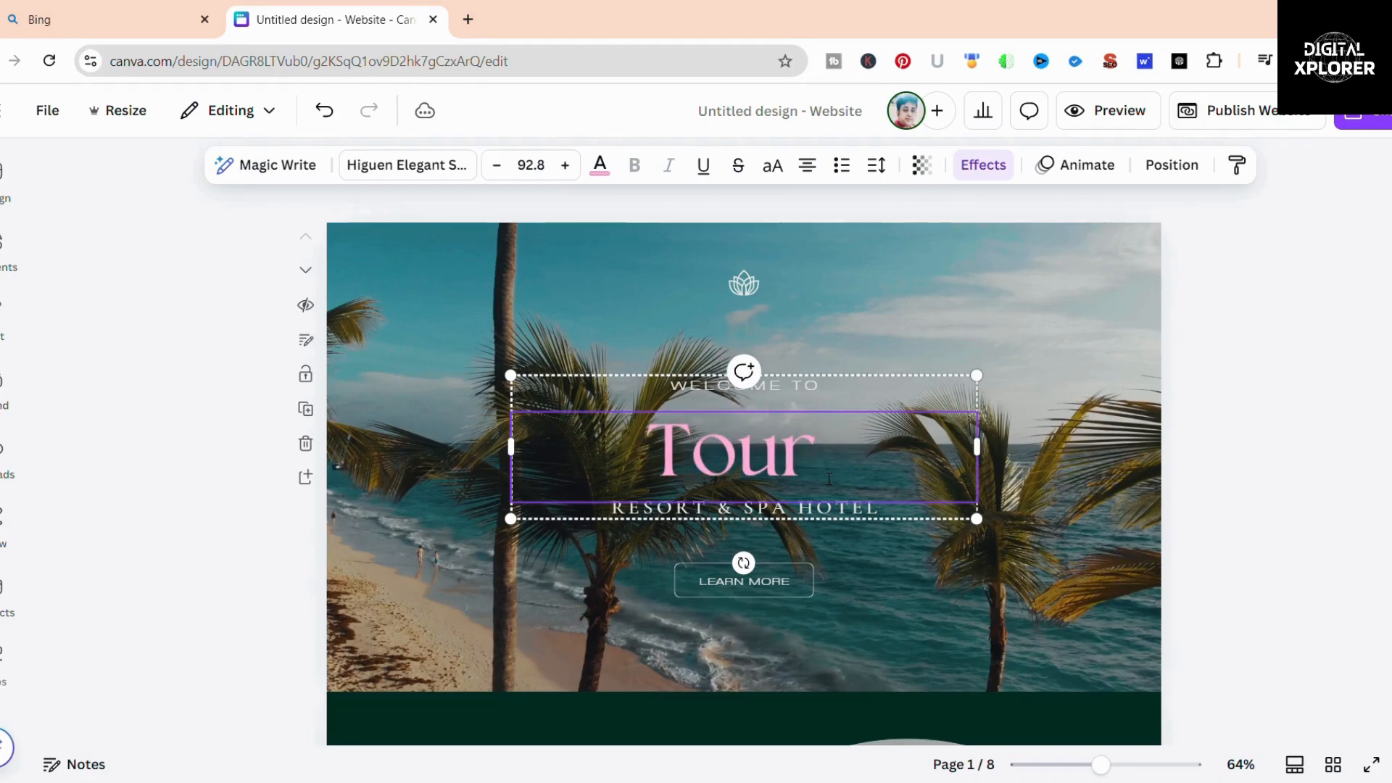
type(" Planner")
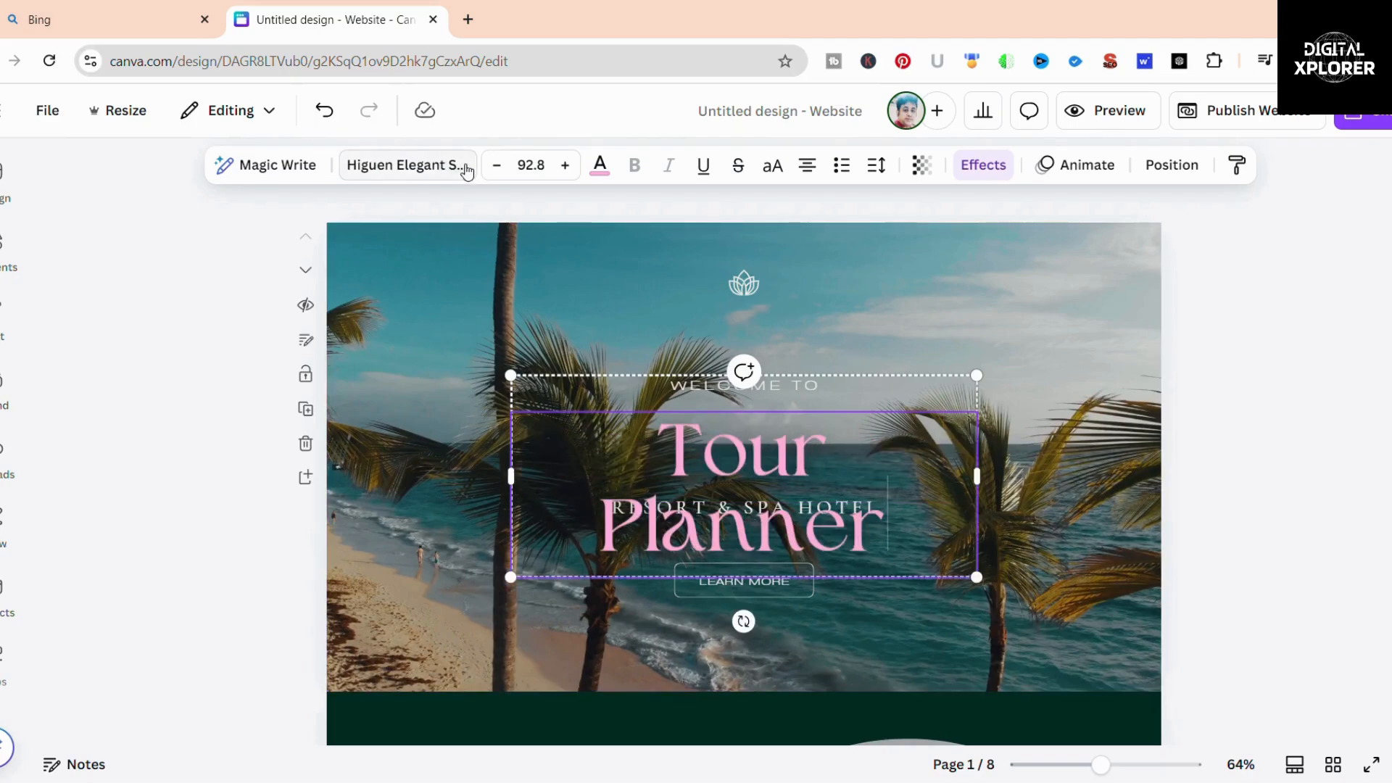
Reduce the "Tour Planner" heading's font size to 86.8 so that it fits on one line.
left_click(506, 170)
left_click(507, 169)
left_click(506, 169)
left_click(507, 170)
left_click(507, 170)
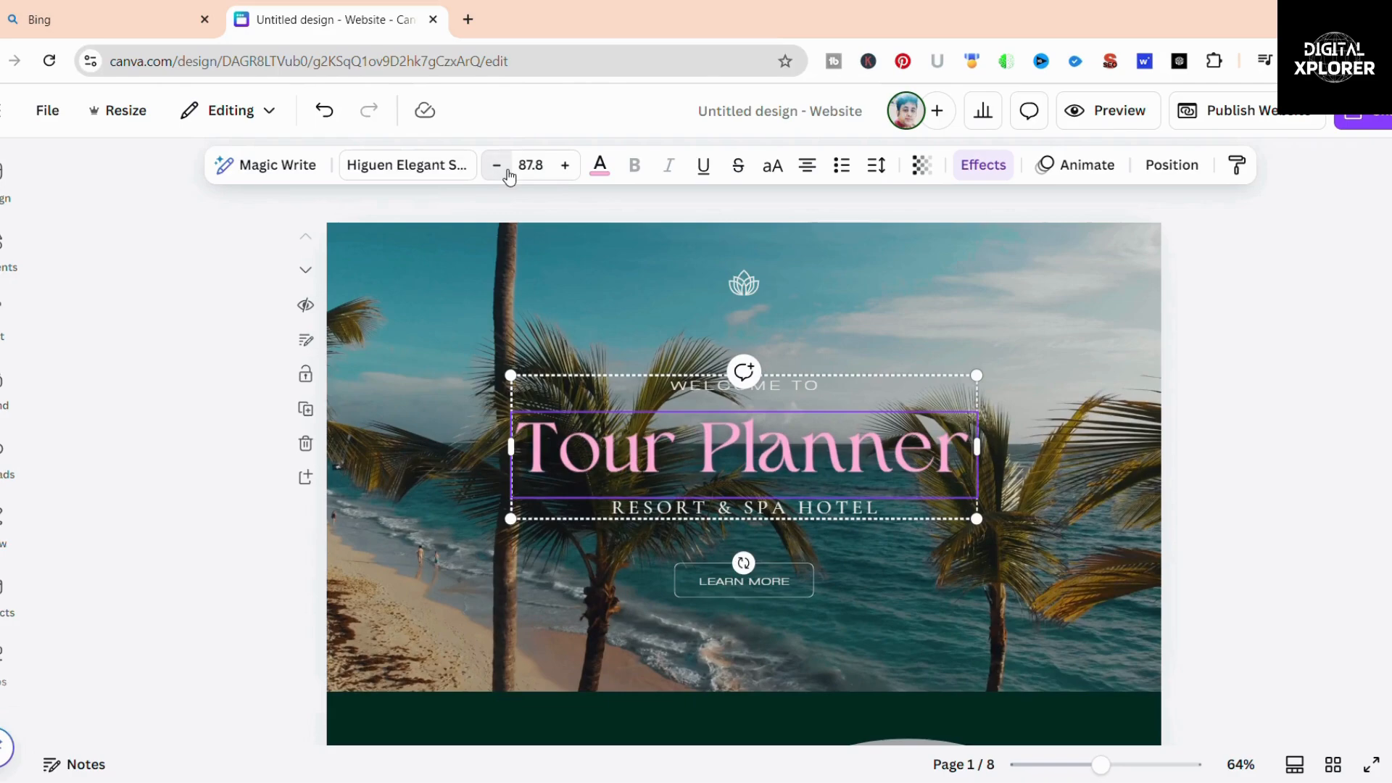
left_click(507, 170)
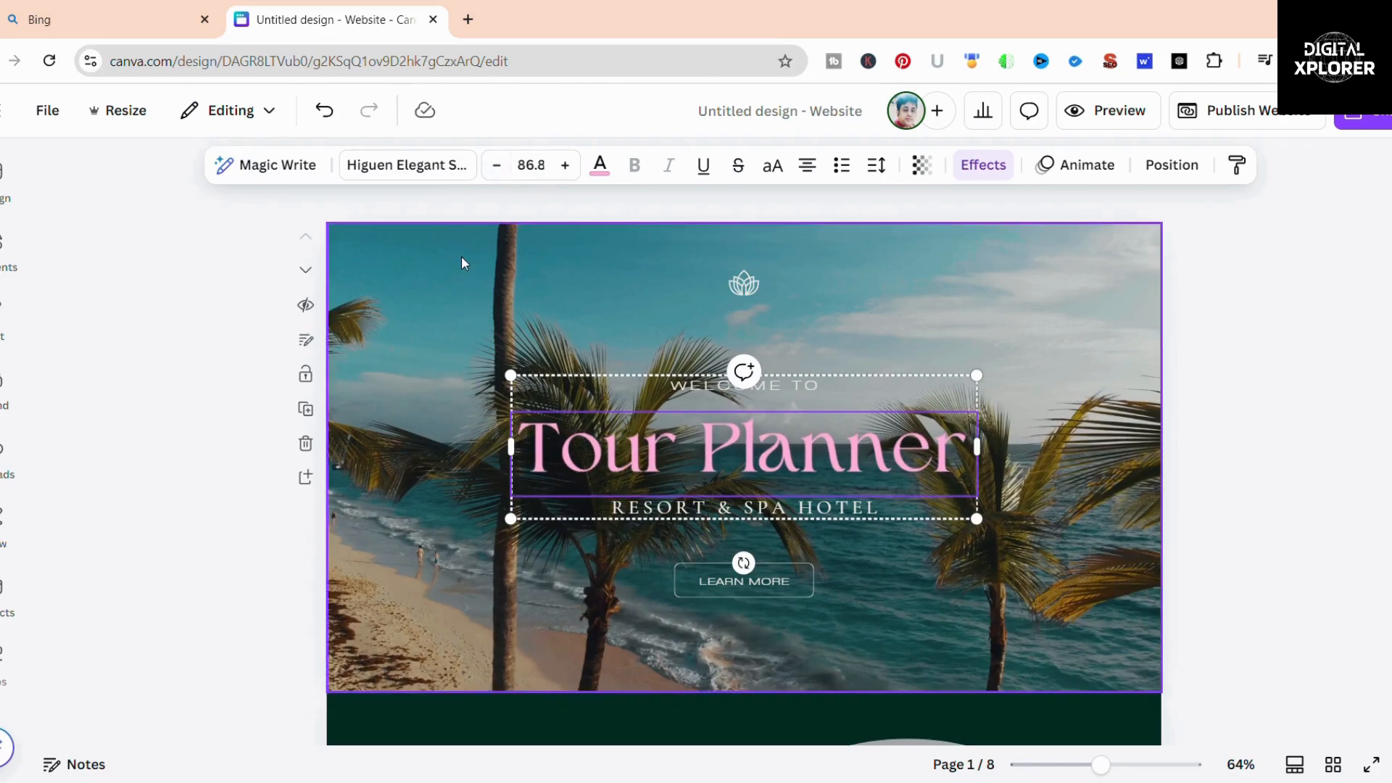
Reduce the "Tour Planner" heading's font size to 85.8.
left_click(499, 168)
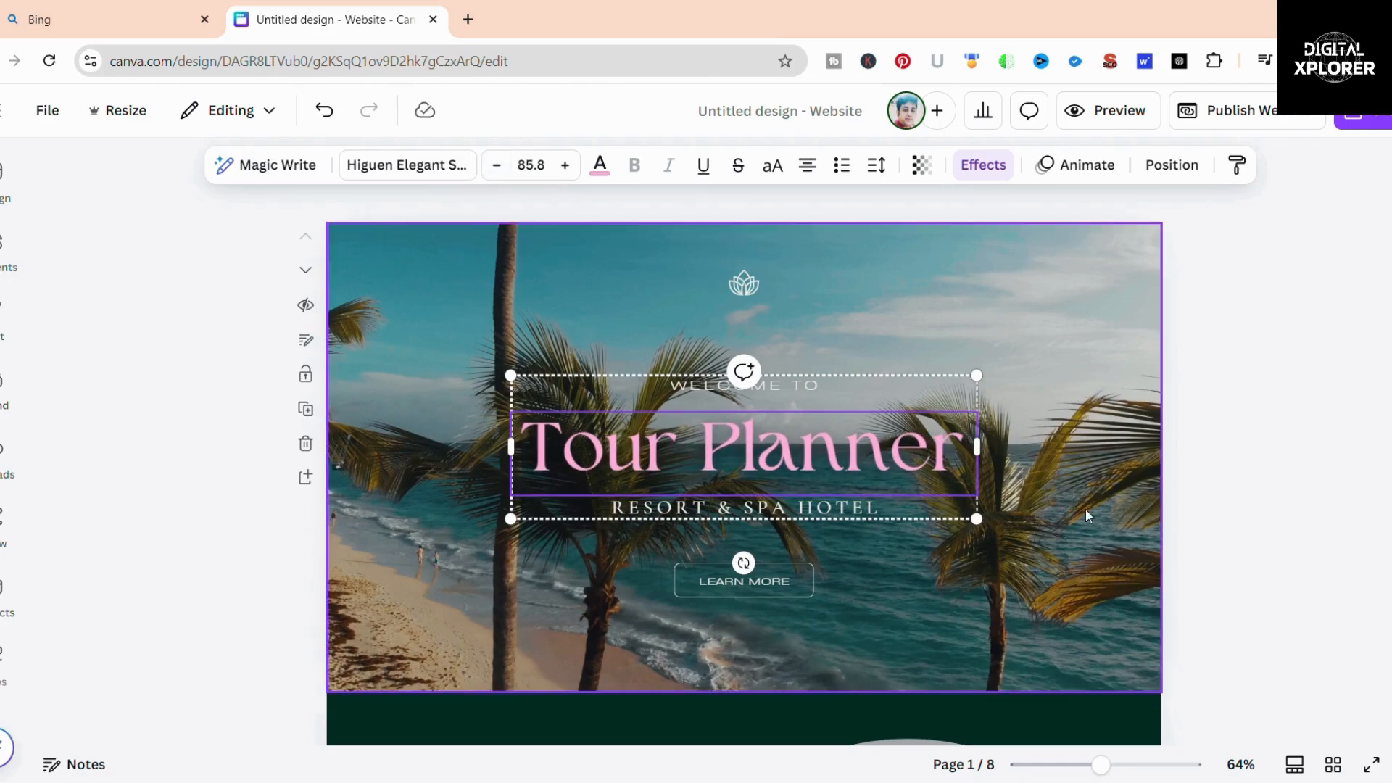
left_click(996, 563)
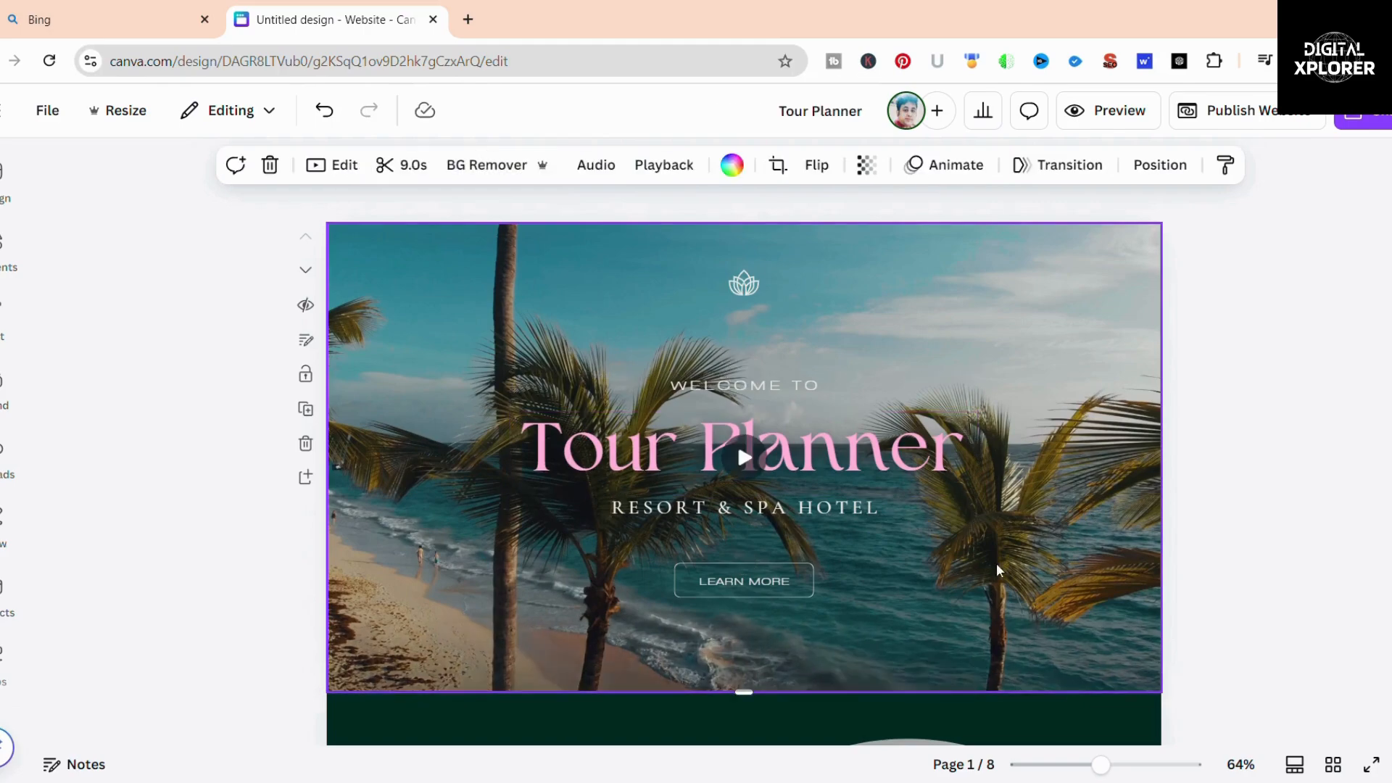
Ungroup the first page's welcome text block so that its three lines can be handled separately.
left_click(877, 509)
double_click(884, 508)
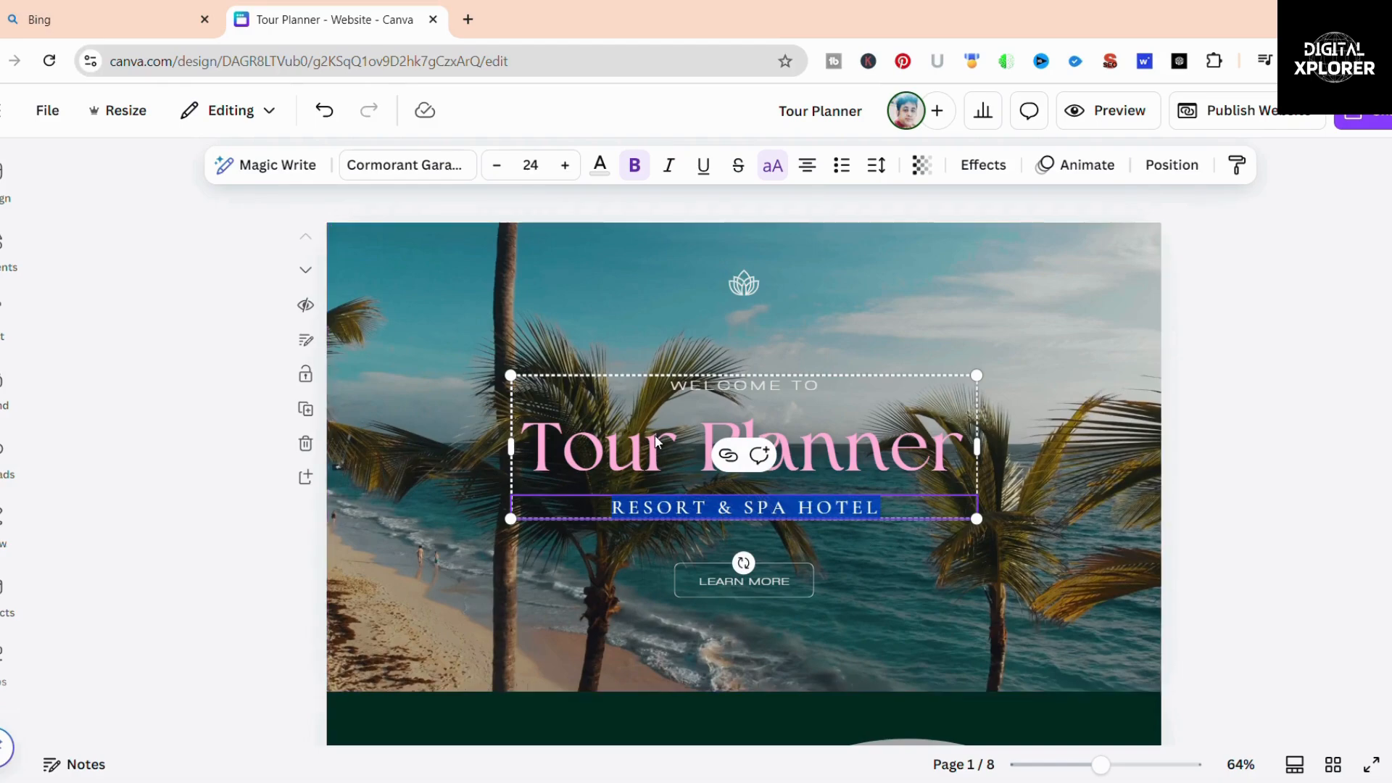
left_click(1021, 529)
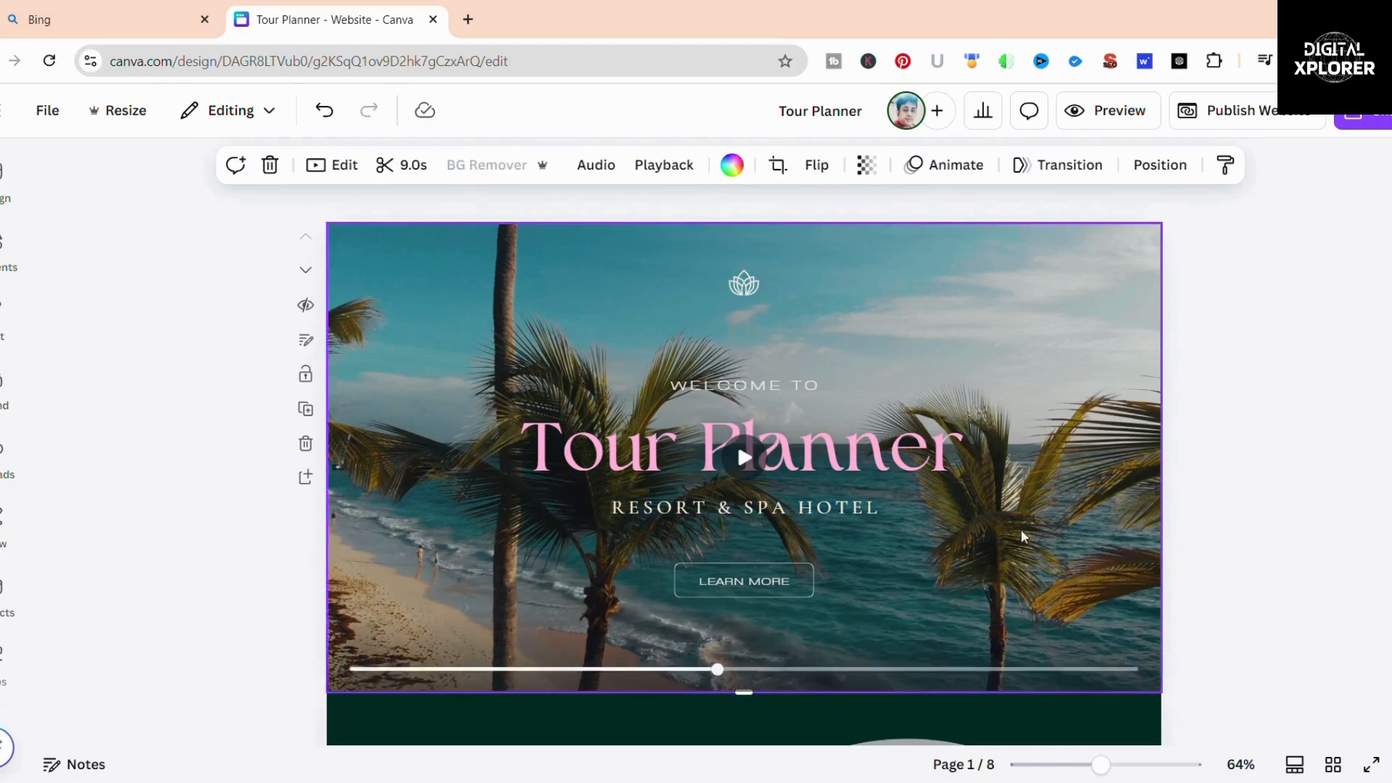
left_click(860, 484)
right_click(862, 483)
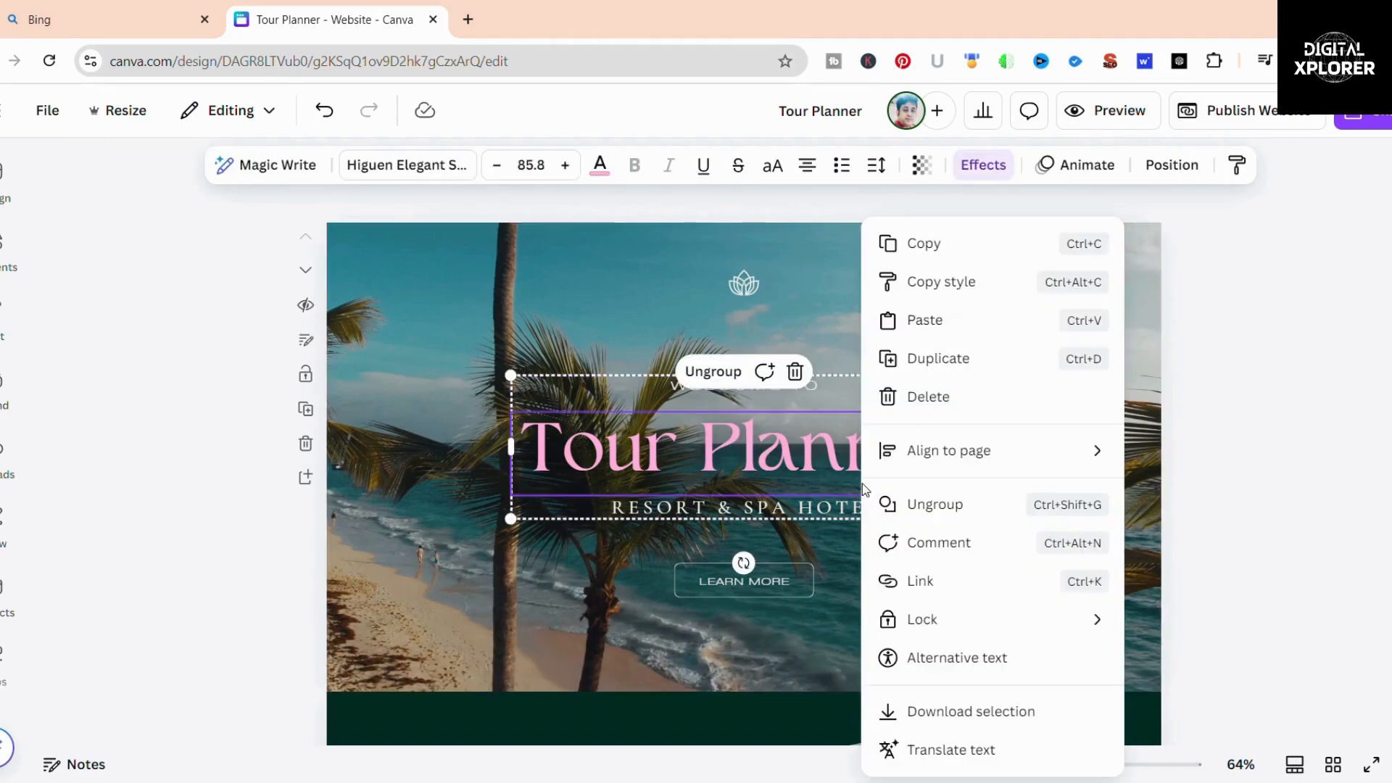
left_click(781, 451)
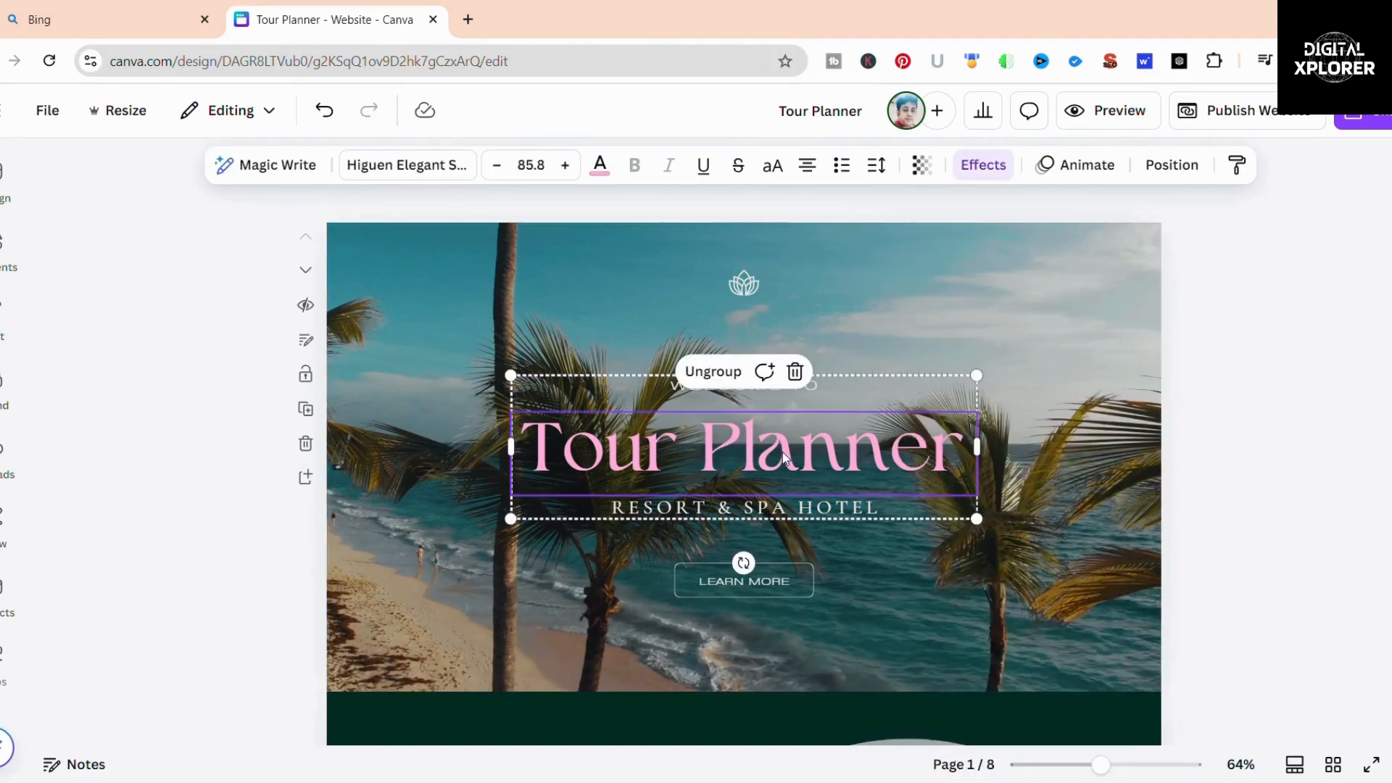
left_click(729, 380)
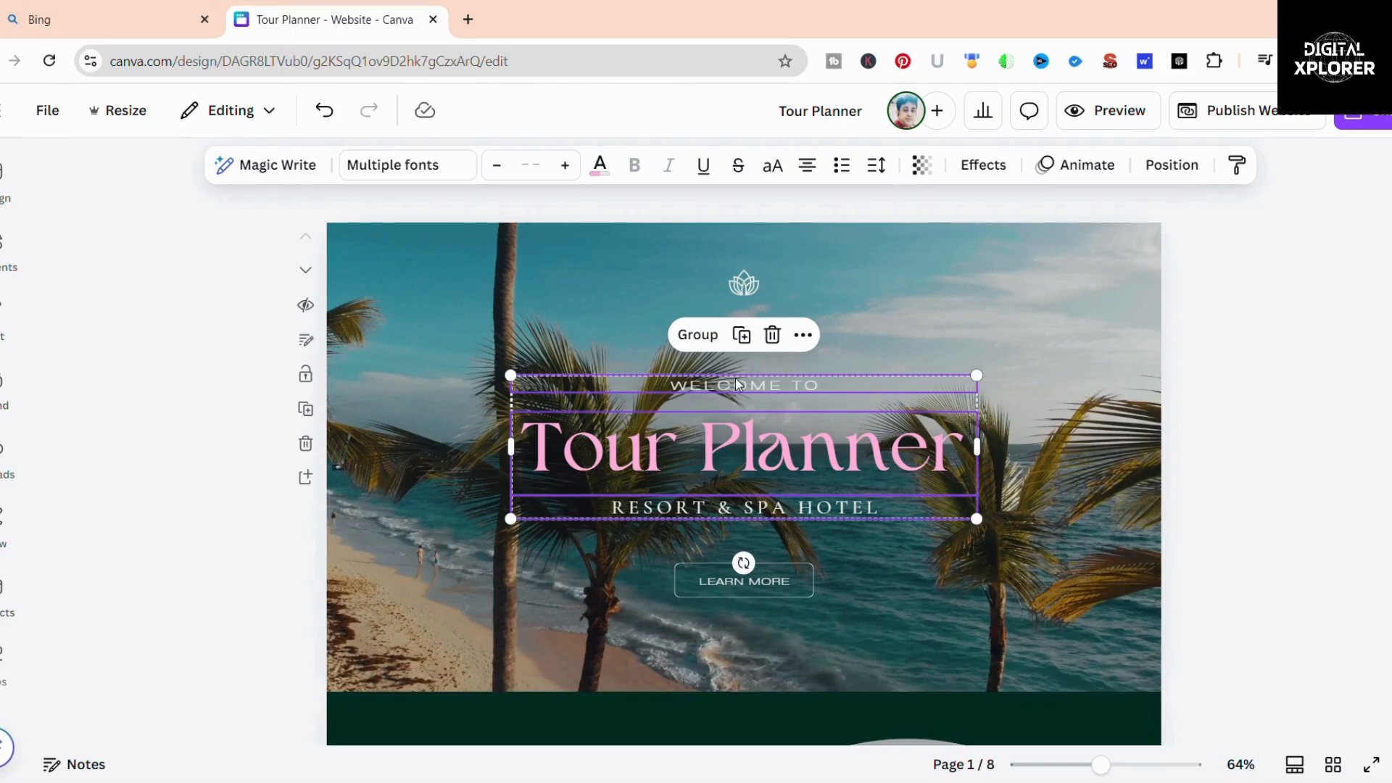
Try deleting the whole welcome text block and the "Resort & Spa Hotel" subtitle alone, undoing each deletion.
left_click(772, 334)
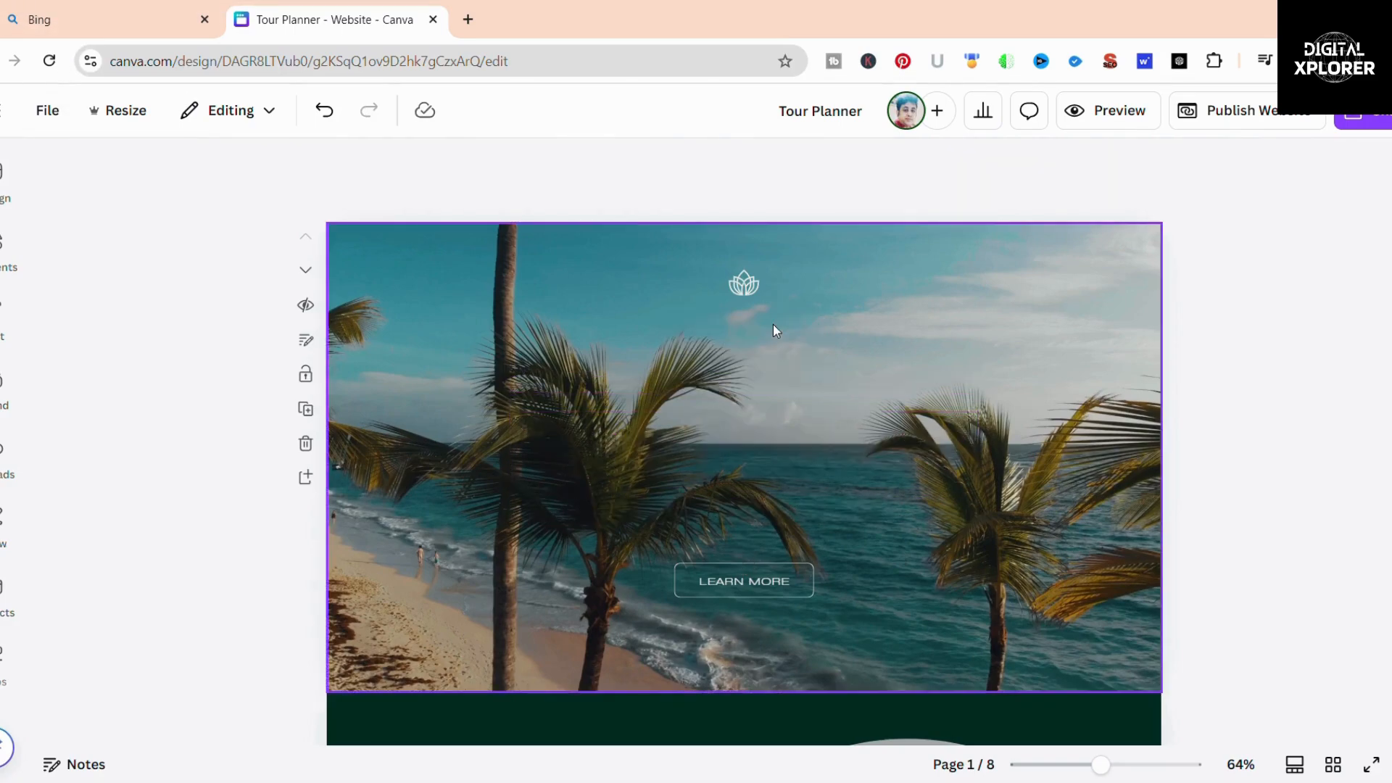
left_click(324, 110)
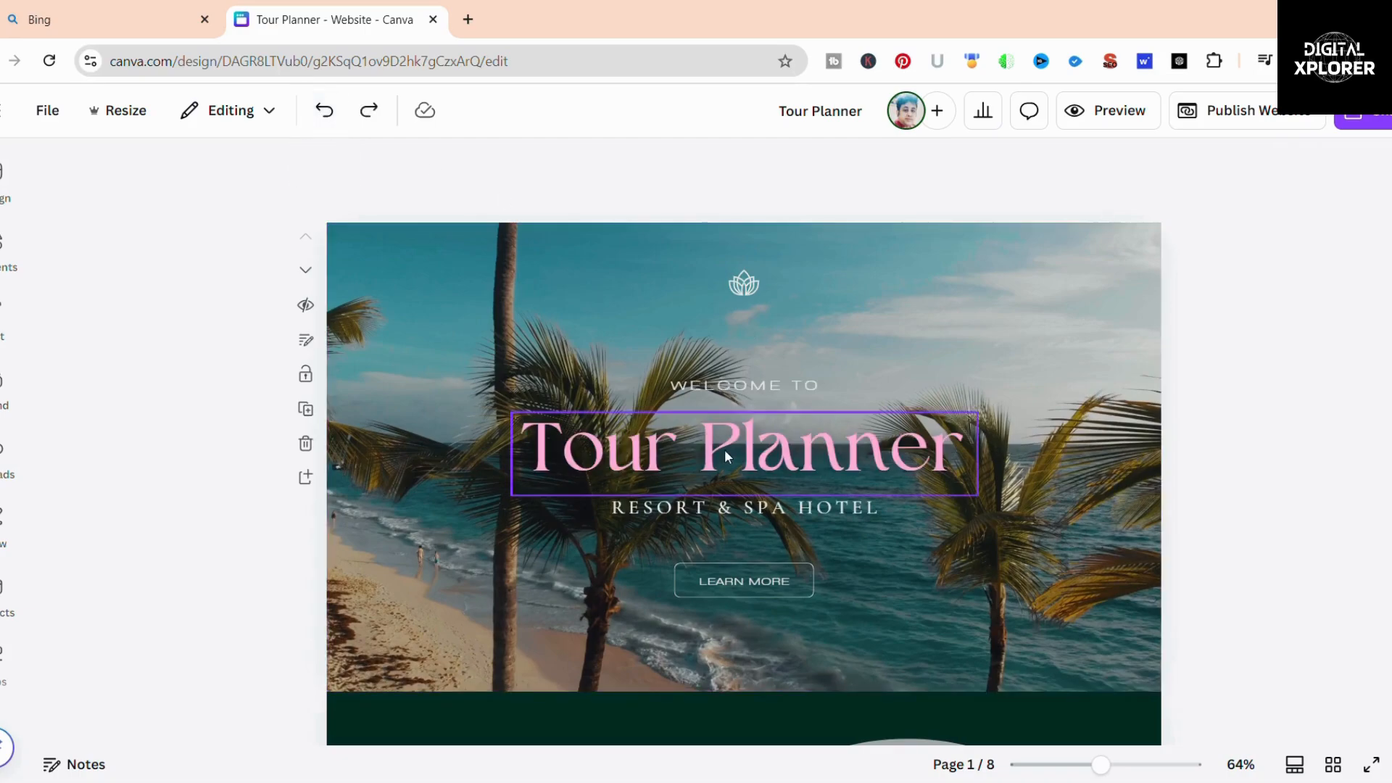
left_click(729, 509)
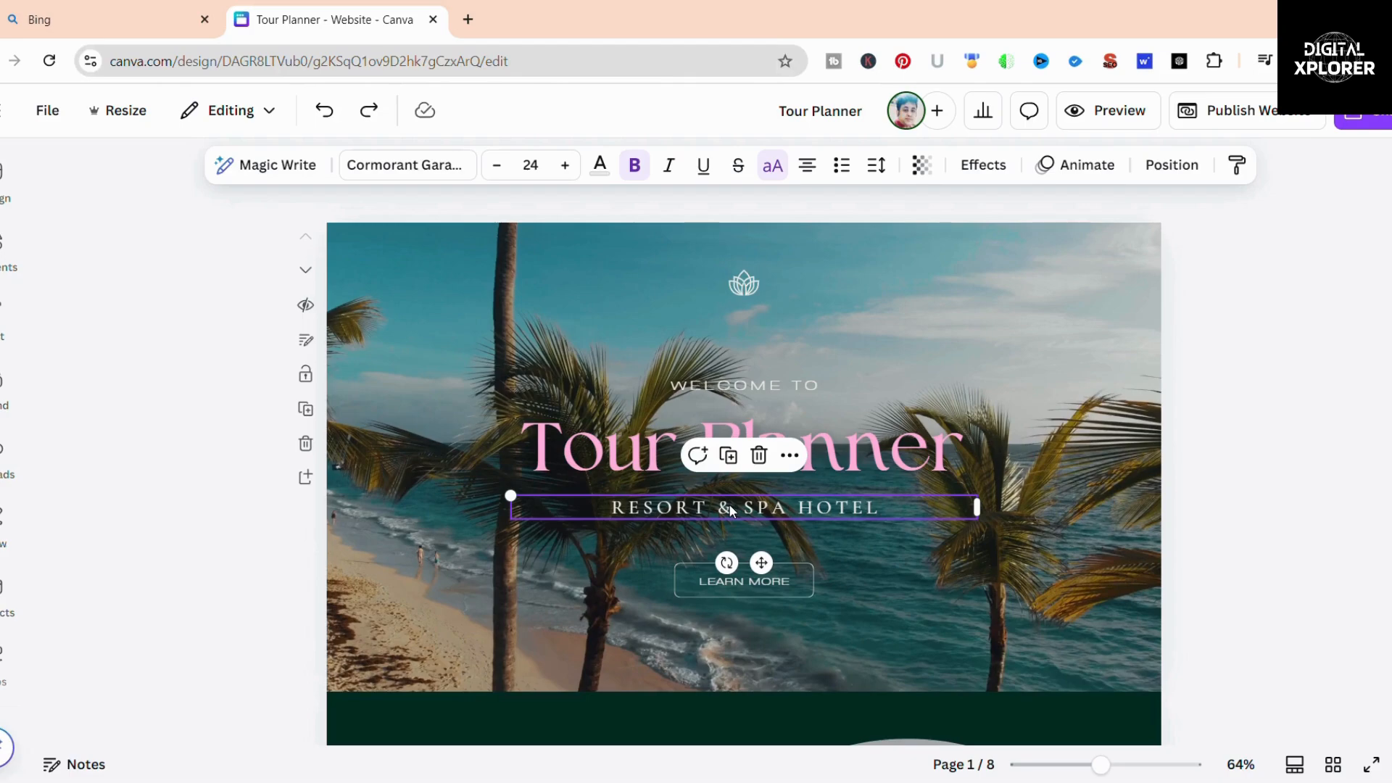
left_click(754, 459)
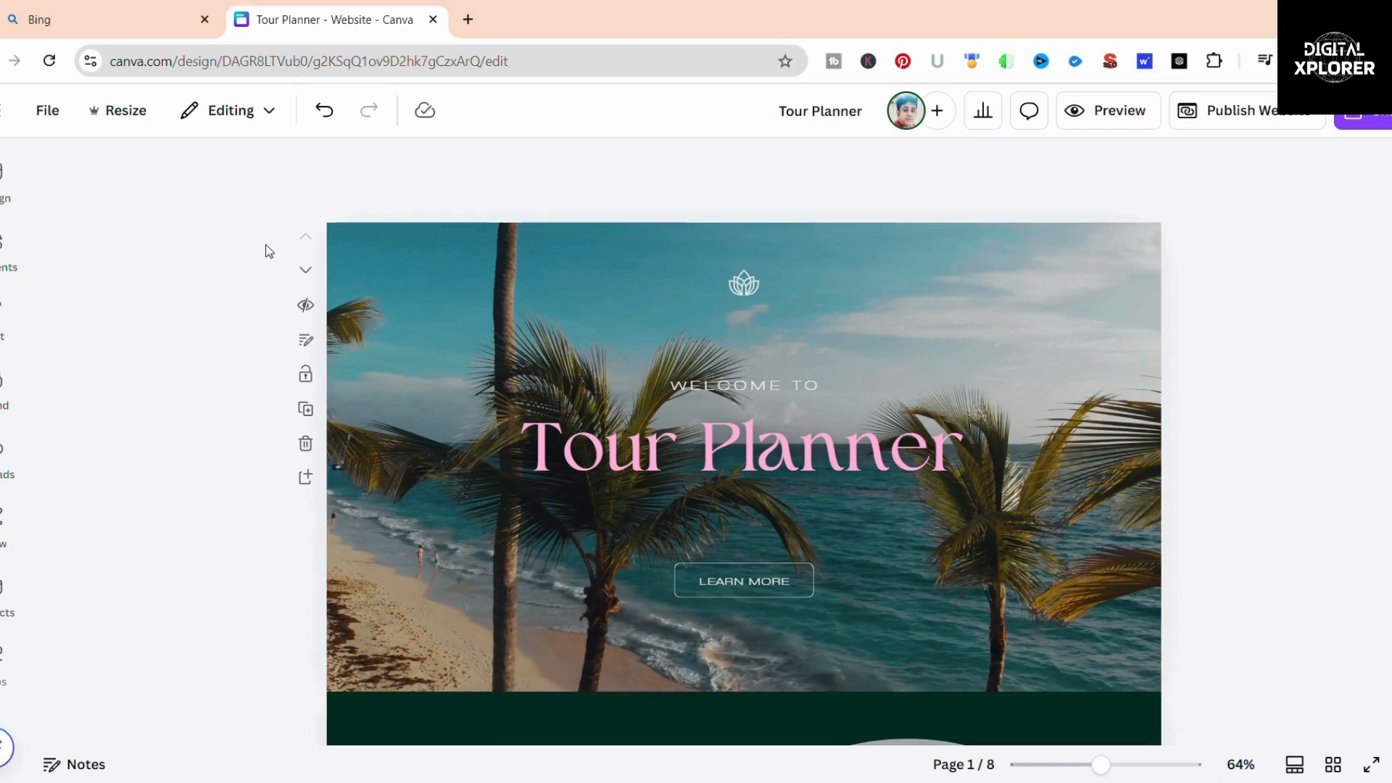
left_click(337, 118)
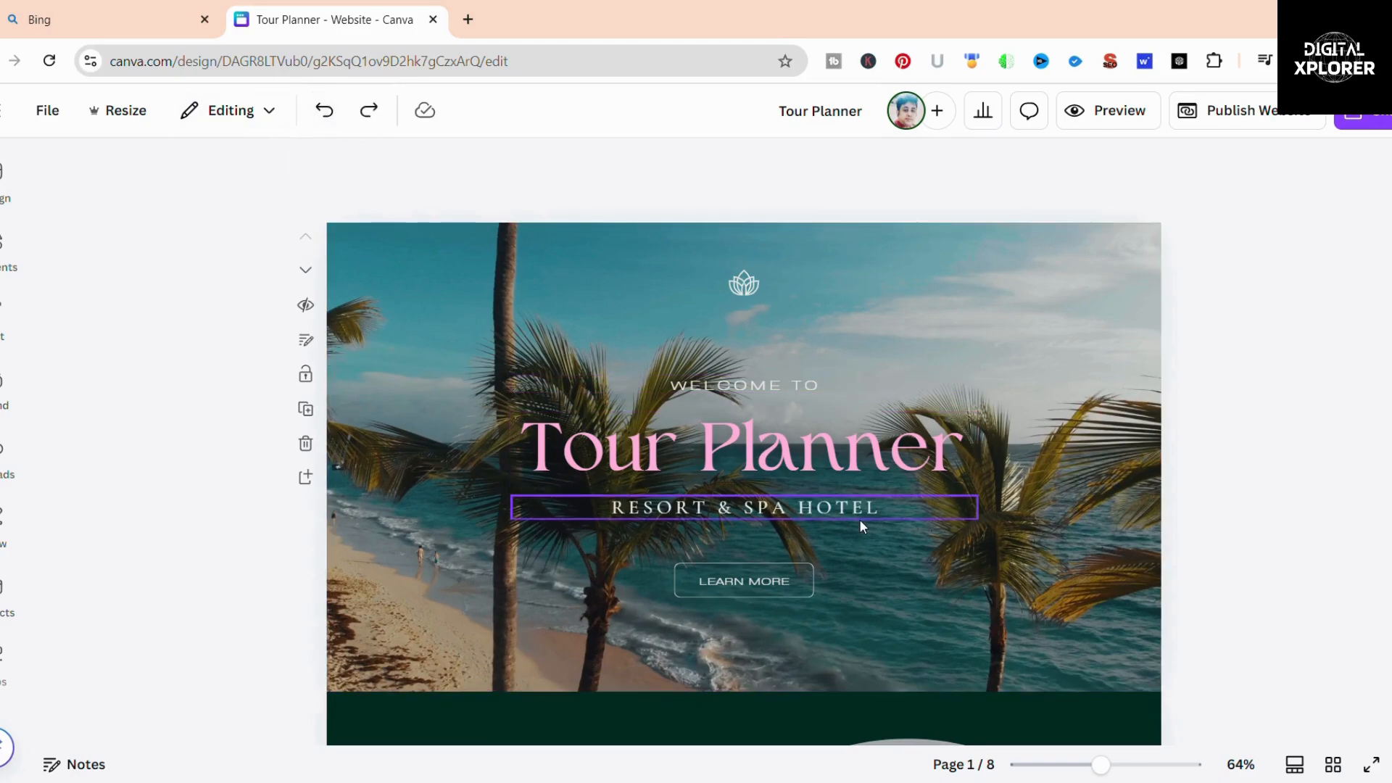
Replace the "Resort & Spa Hotel" subtitle under the heading with "YOUR BEST TRAVEL AGENCY".
left_click(893, 509)
double_click(893, 509)
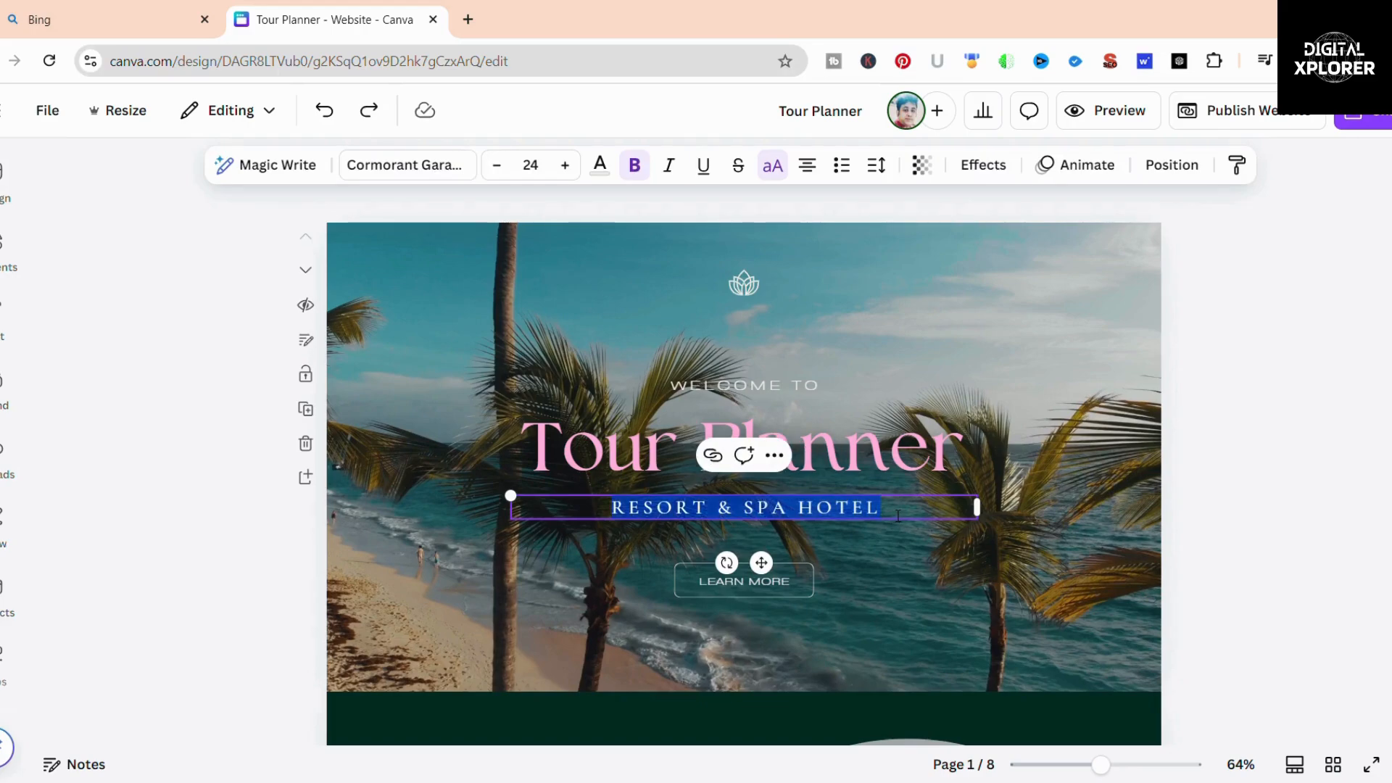
type("Y")
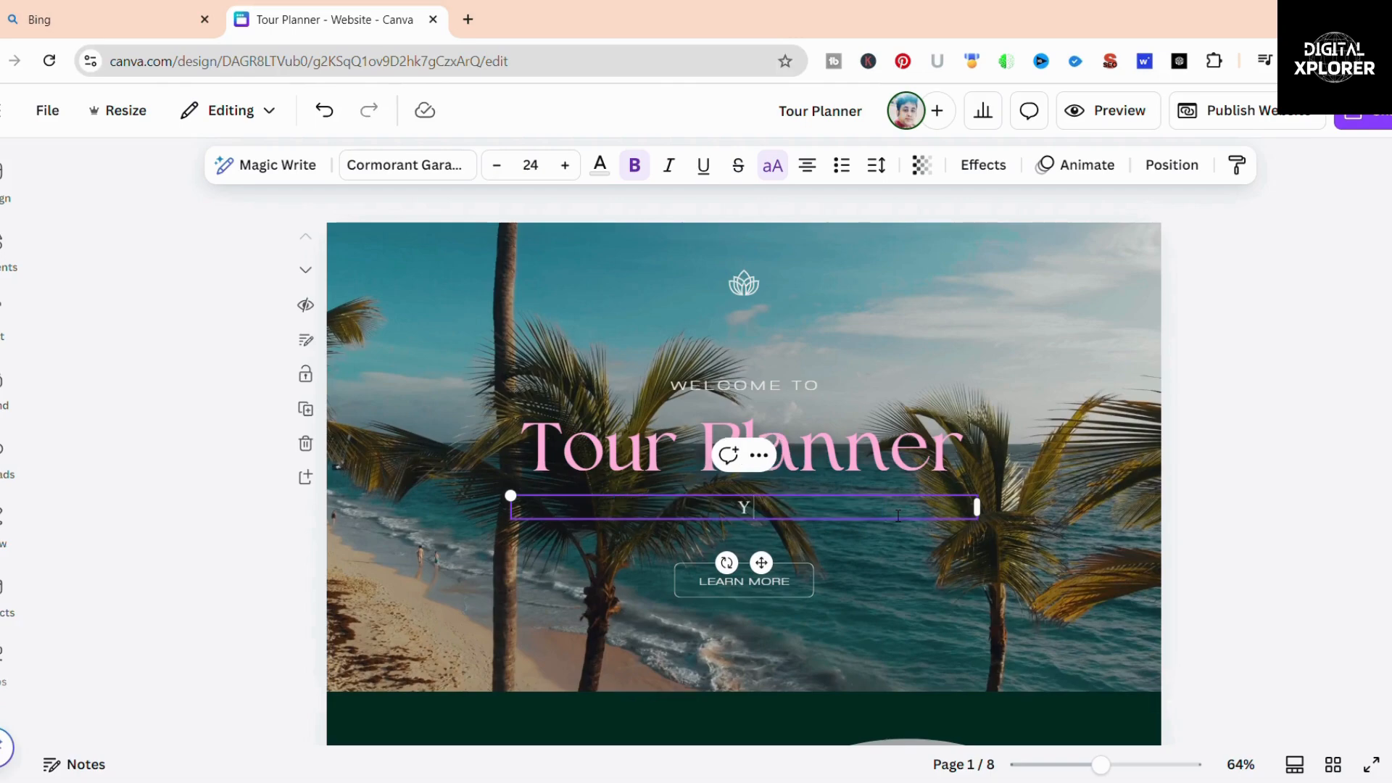
type("OUR BEST")
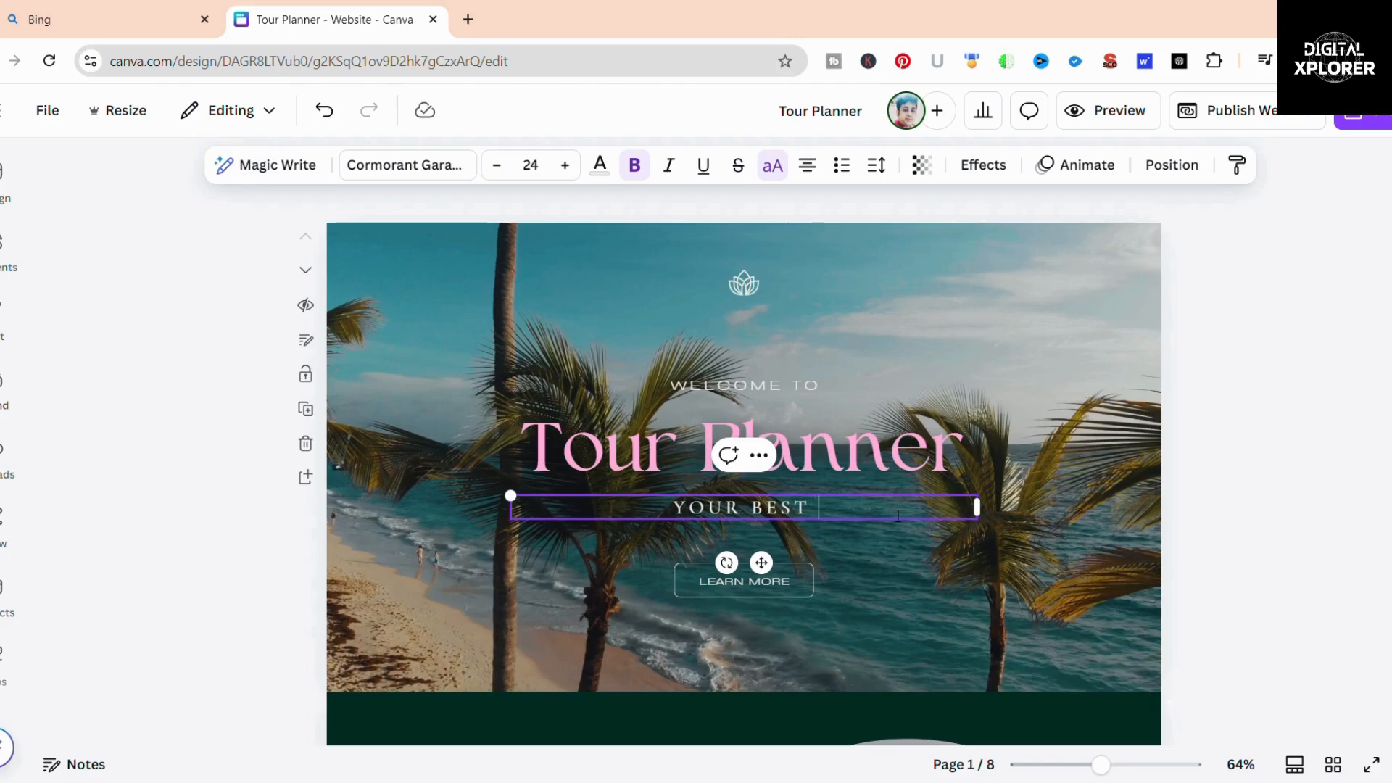
type(" TRAVE")
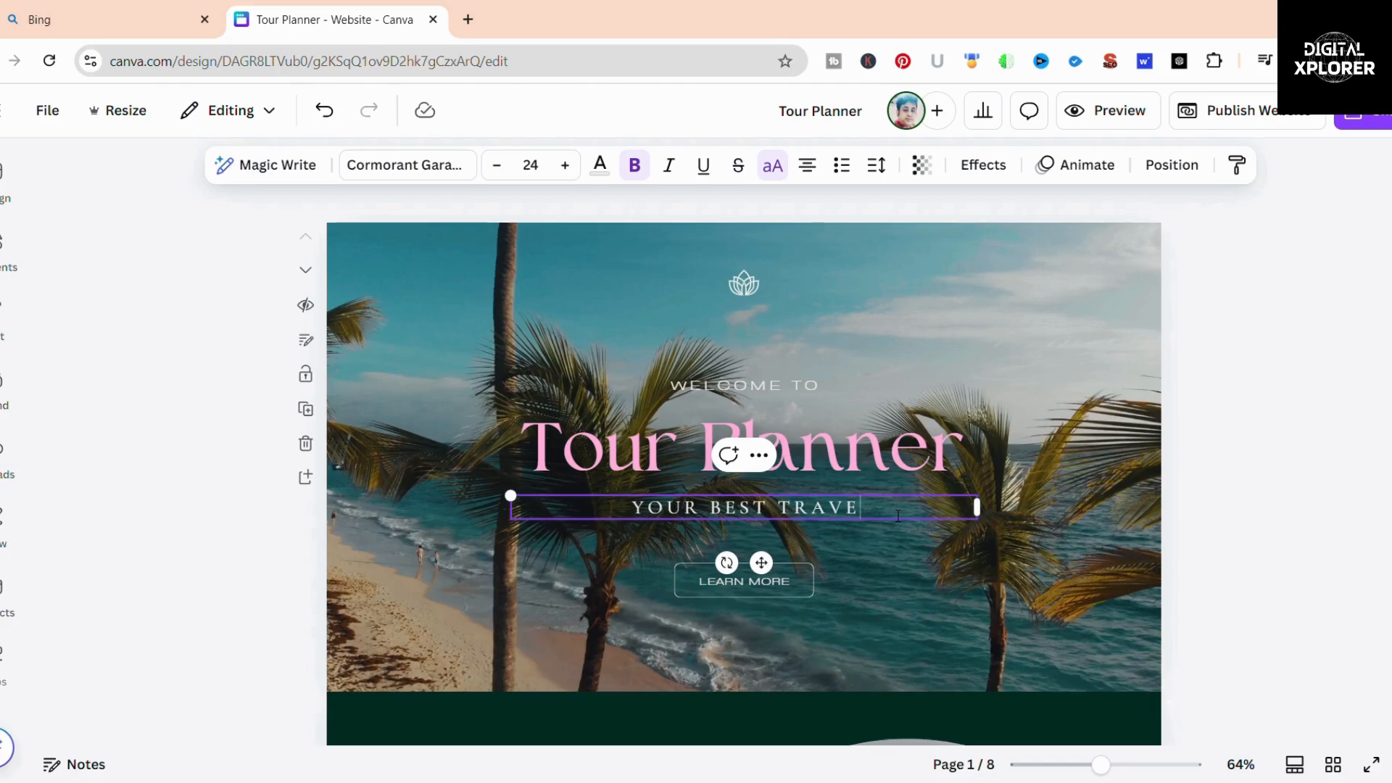
type("L AGE")
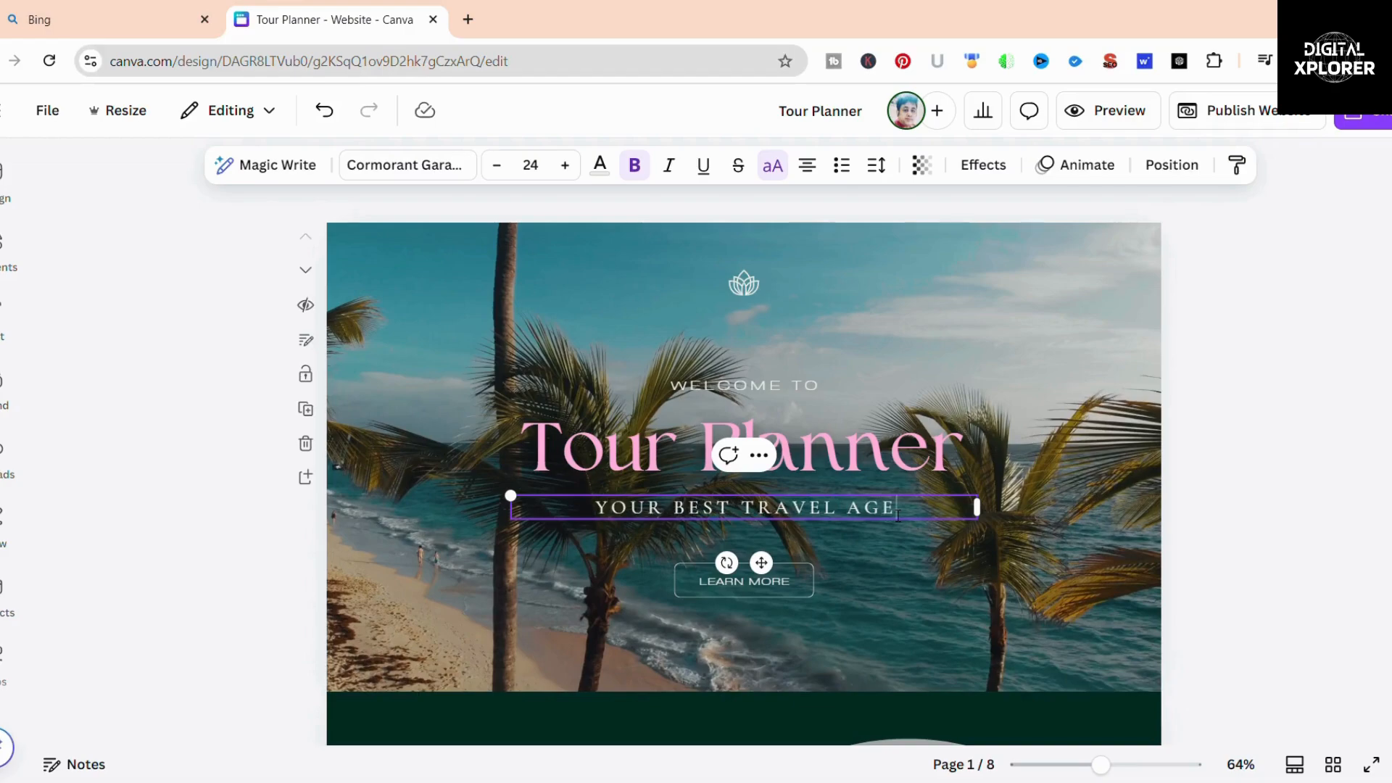
type("NCY")
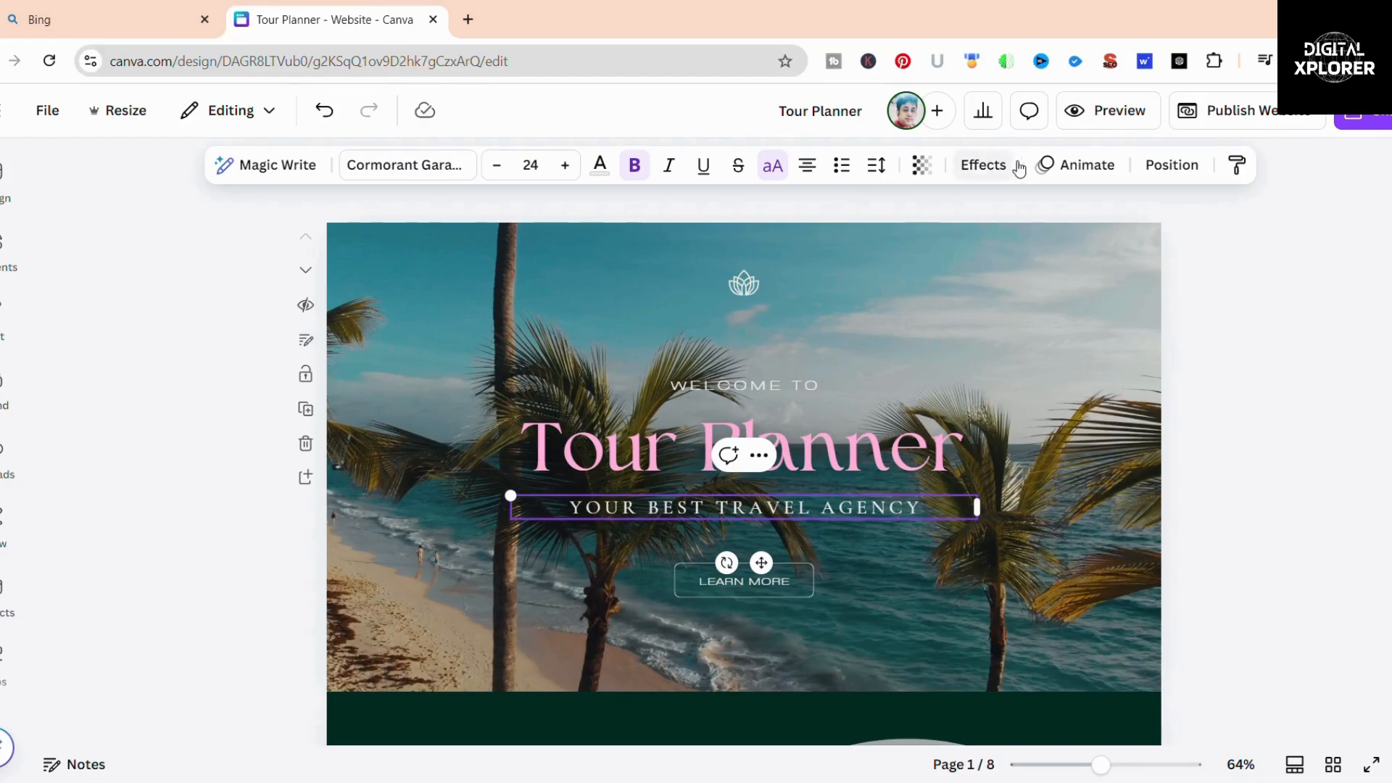
Reduce the "Your Best Travel Agency" subtitle's font size to 18.
left_click(506, 178)
left_click(506, 177)
left_click(506, 177)
left_click(506, 177)
left_click(506, 178)
left_click(506, 178)
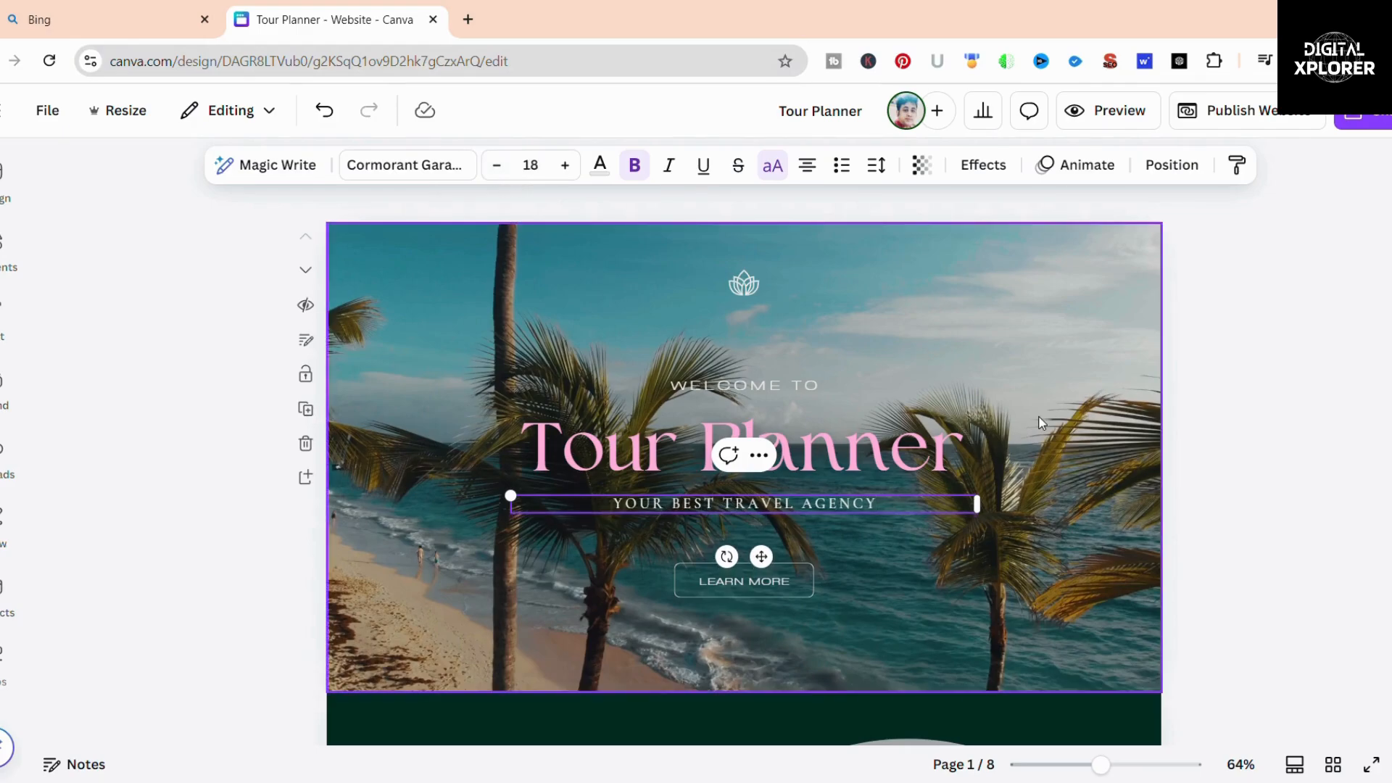
left_click(982, 522)
Select the poolside picture beside the welcome text on page 2 and open the Photos app.
scroll(989, 523, "down", 3)
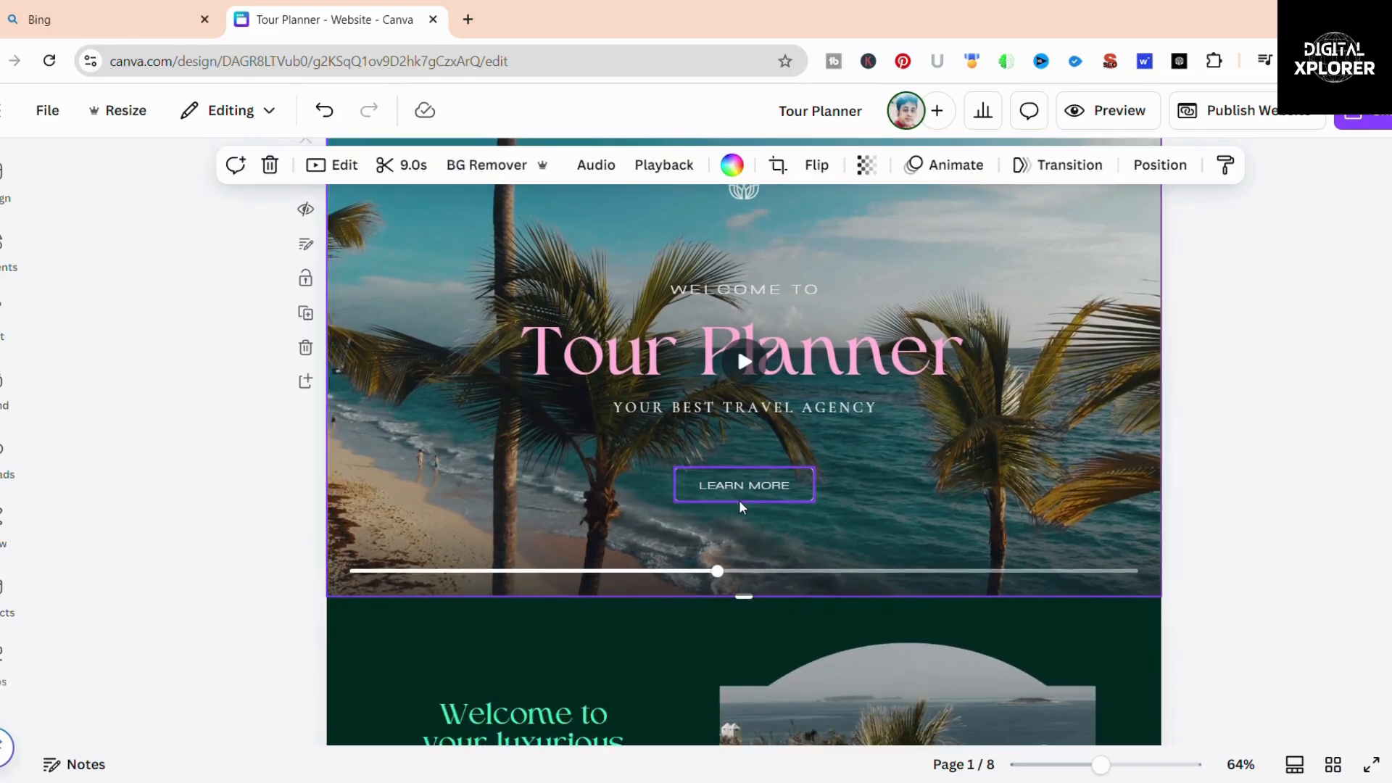
scroll(738, 499, "down", 3)
scroll(928, 437, "down", 2)
scroll(916, 437, "up", 3)
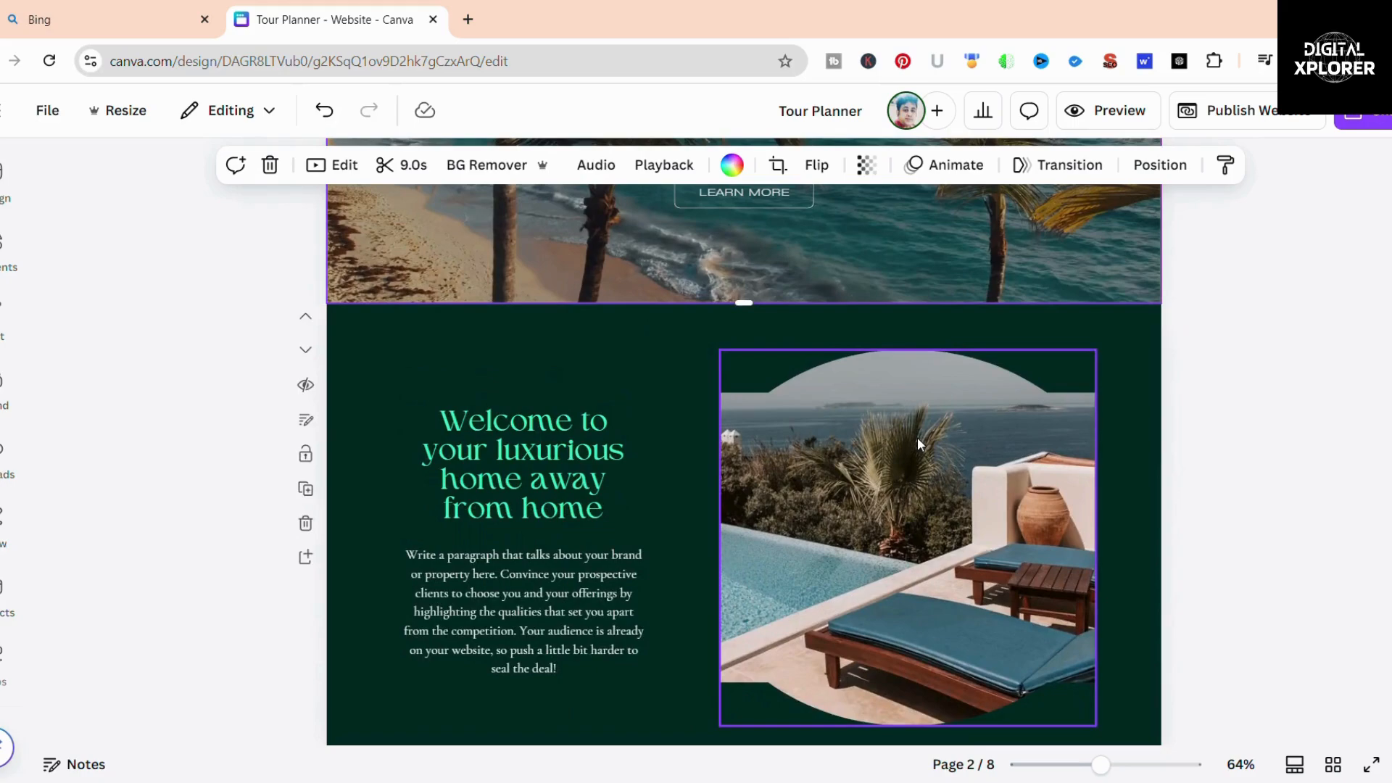
left_click(897, 469)
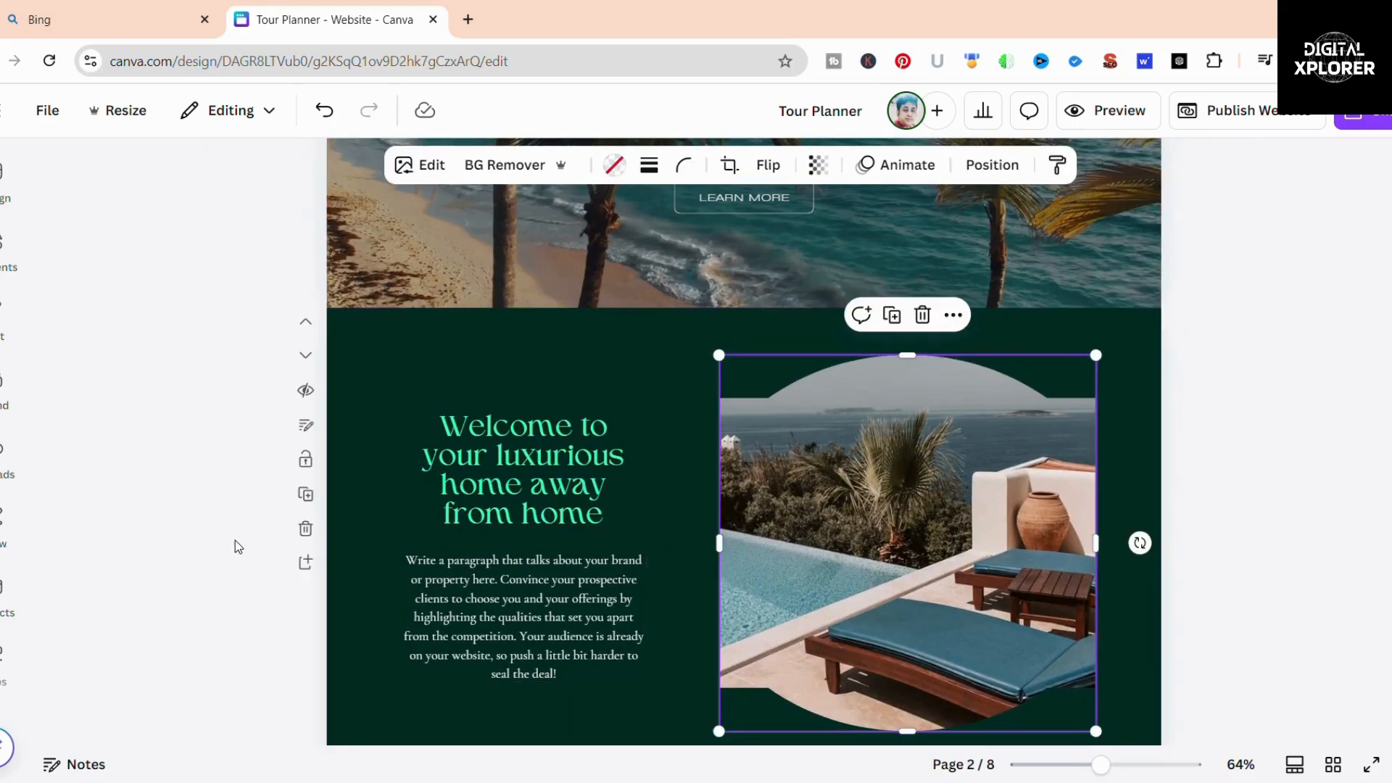
left_click(11, 259)
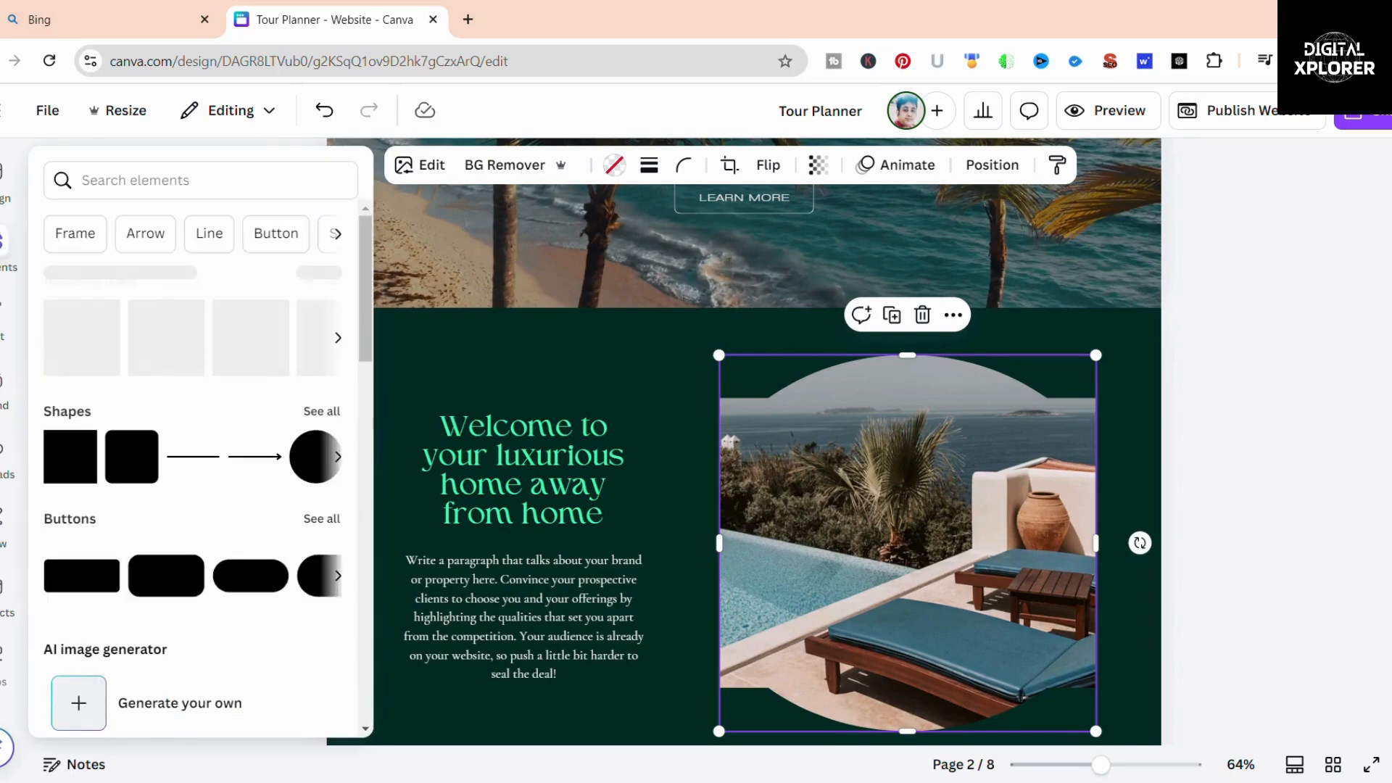
left_click(10, 260)
left_click(4, 670)
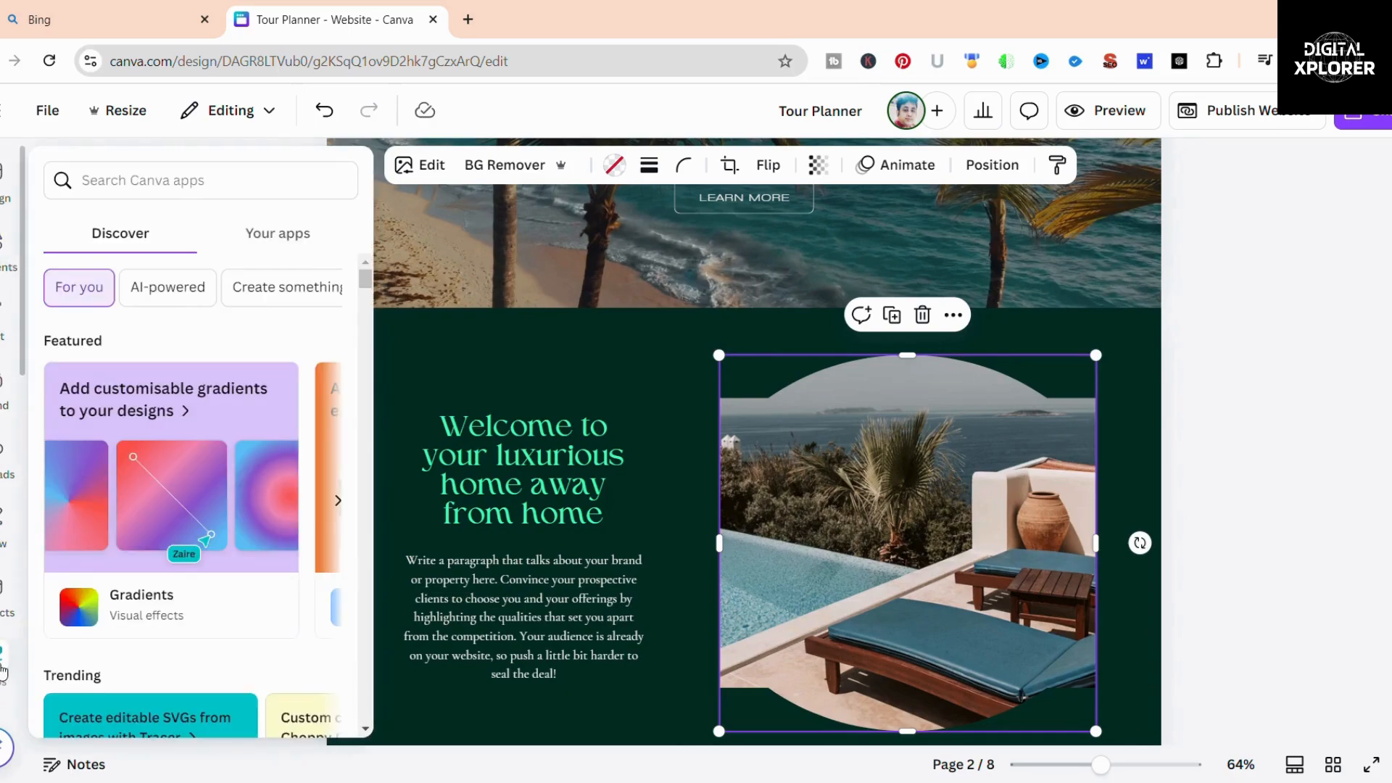
scroll(181, 507, "down", 5)
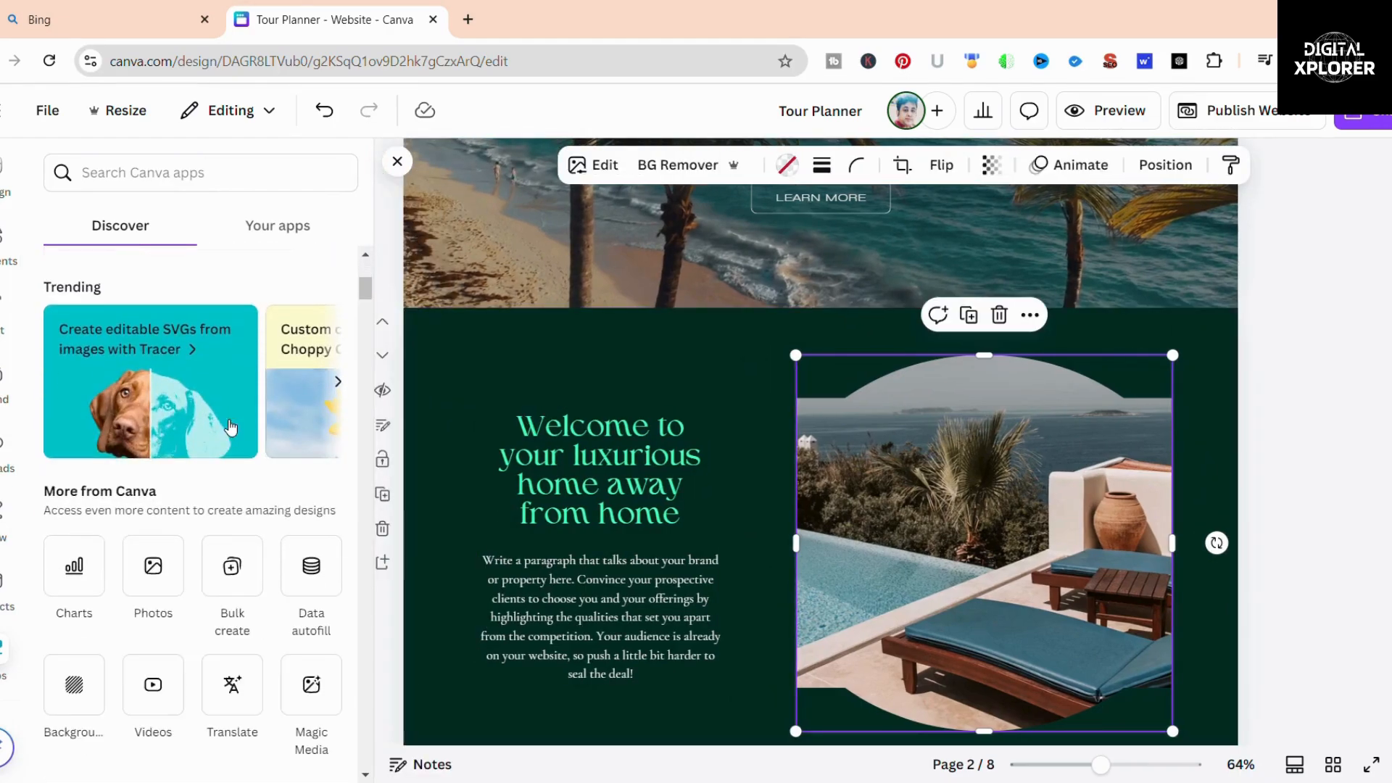
left_click(164, 578)
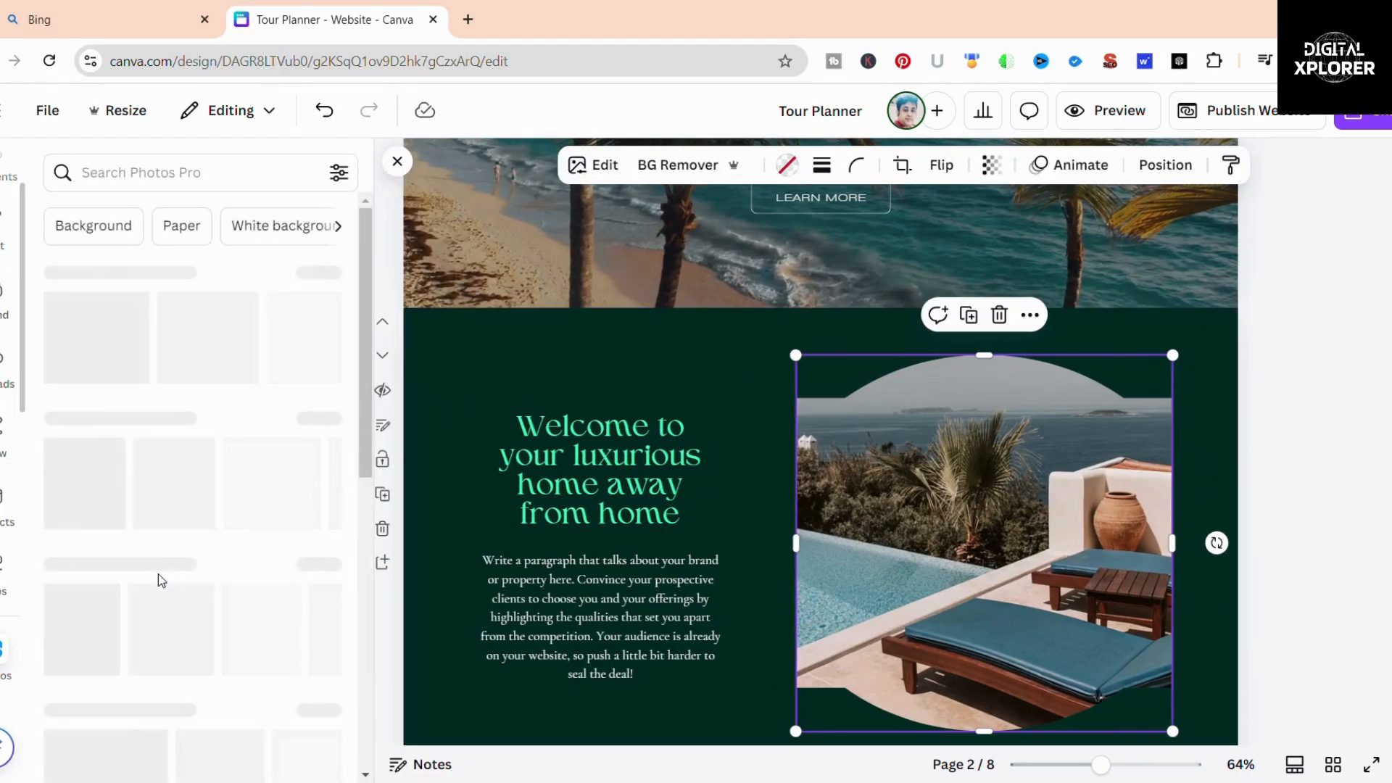
Add the recommended photo of the lit villa with a pool and place it in the page 2 picture frame.
scroll(170, 580, "down", 3)
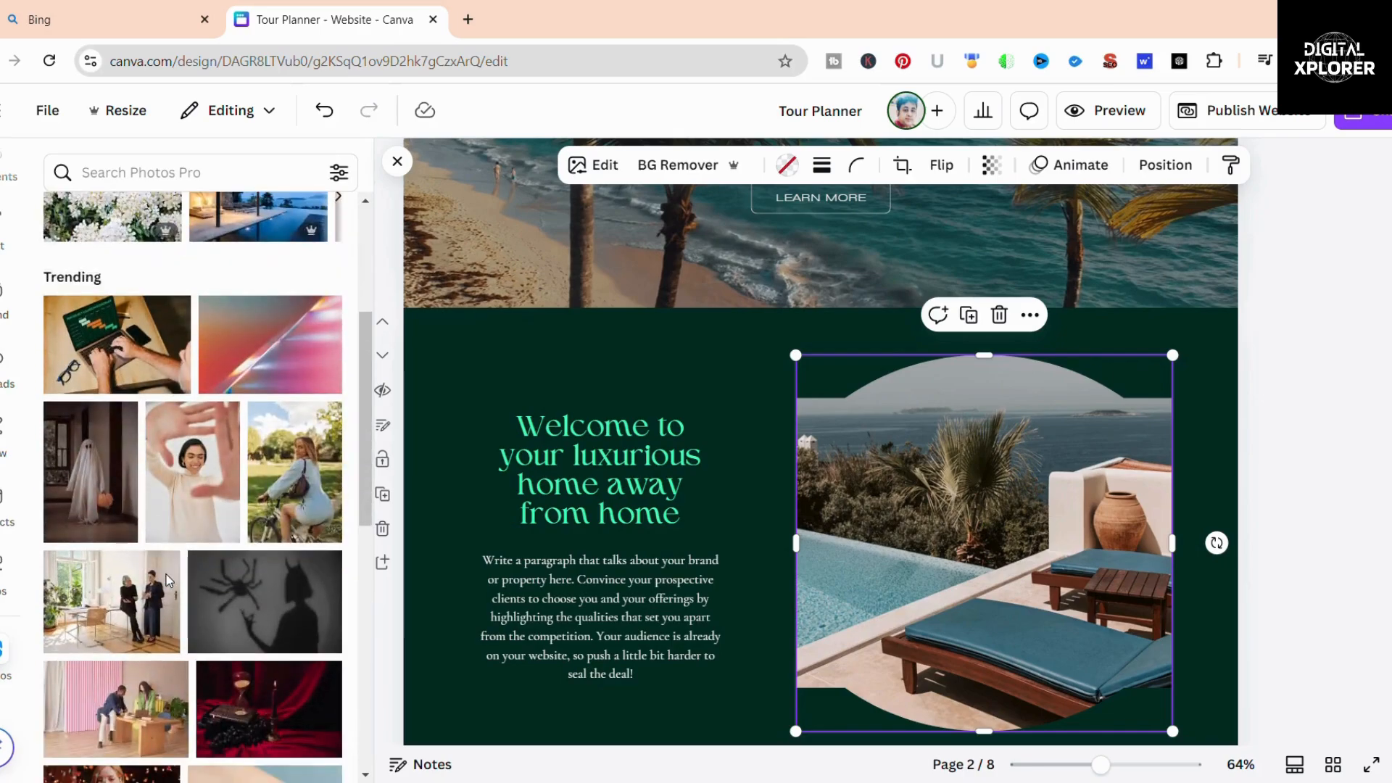
scroll(174, 580, "up", 2)
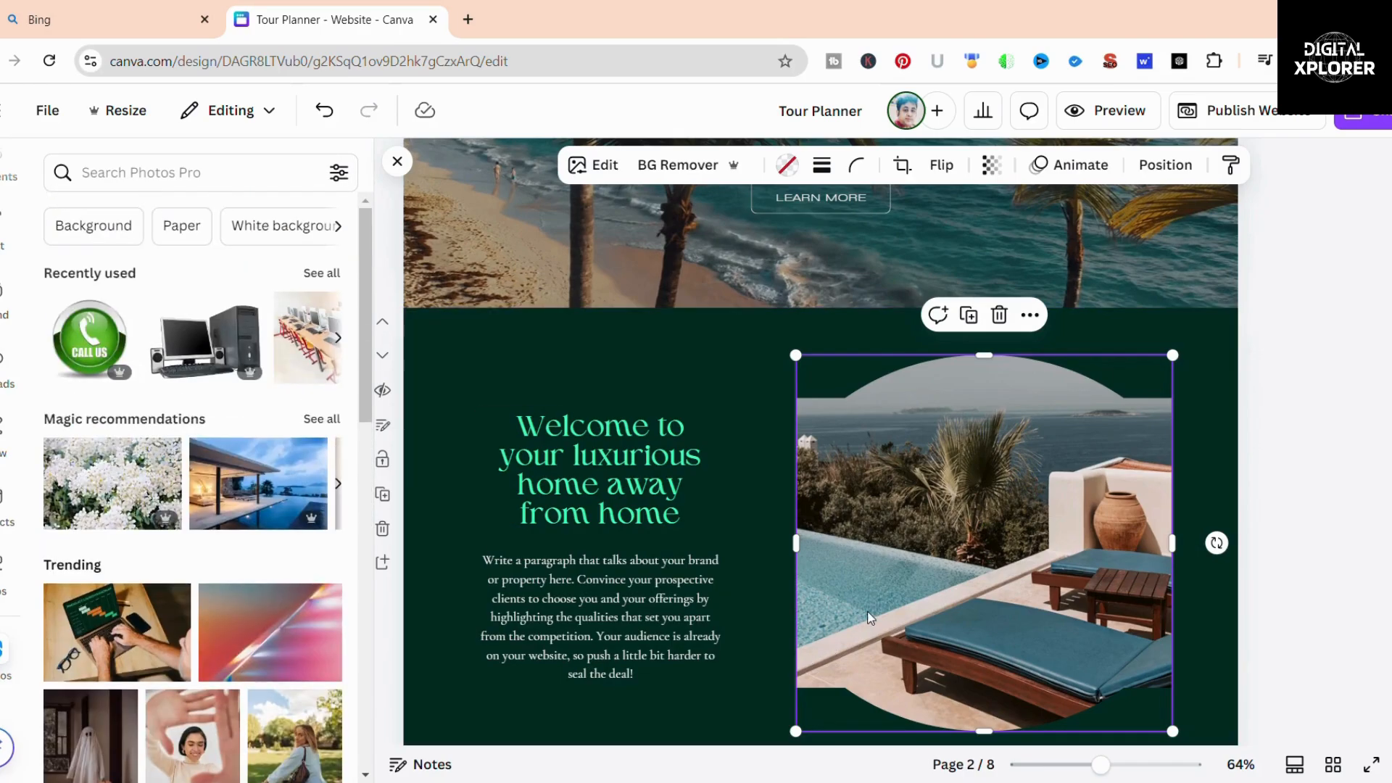
left_click(259, 500)
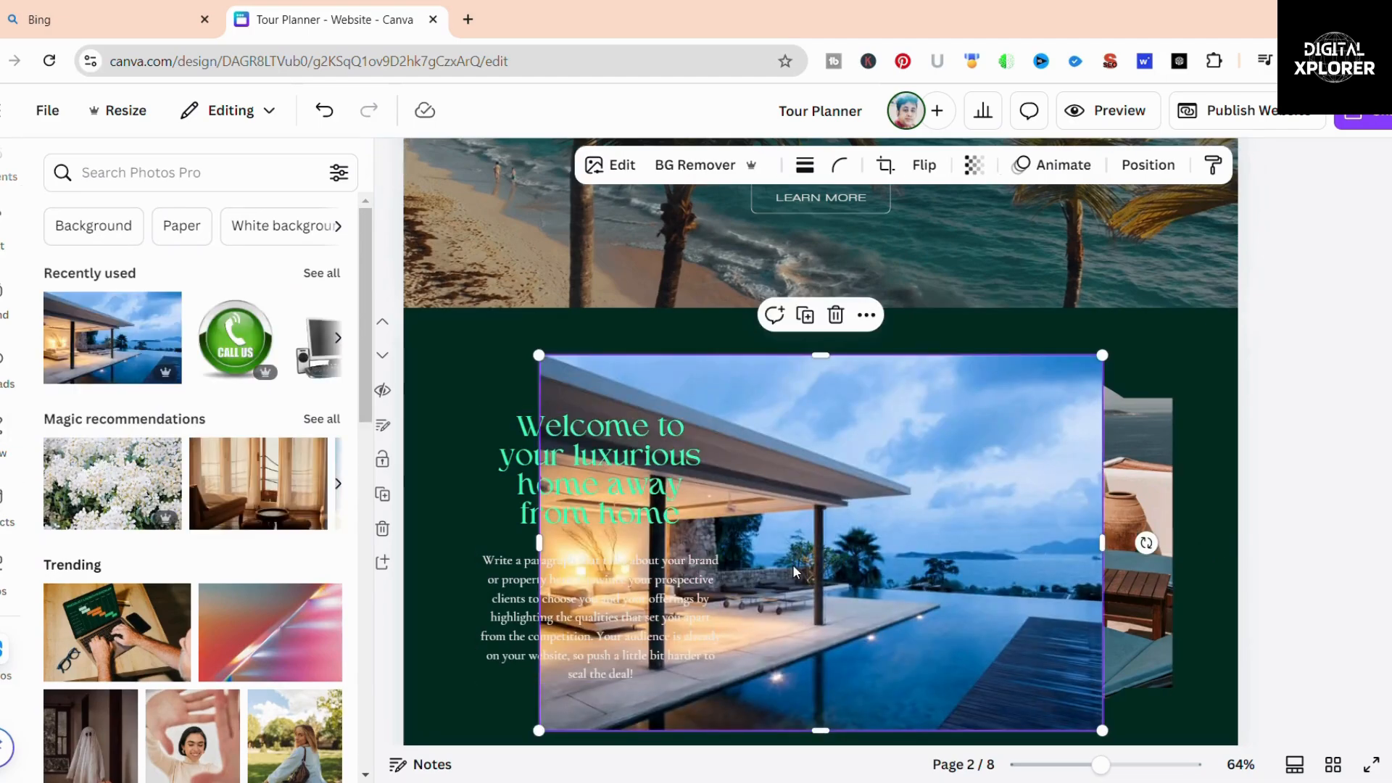
left_click_drag(793, 564, 930, 597)
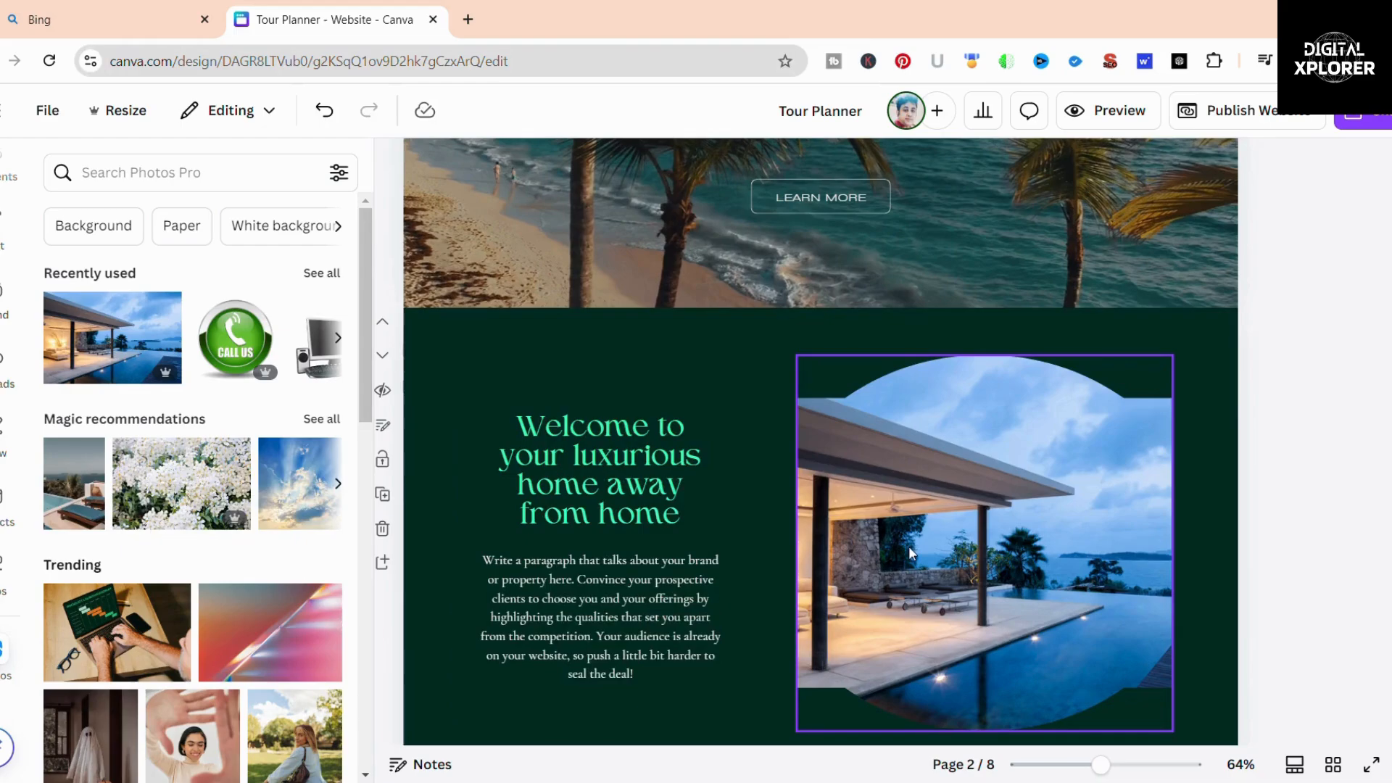
Look over the page 2 welcome text, the Accommodations section and The Family Suite section below it.
scroll(929, 546, "down", 3)
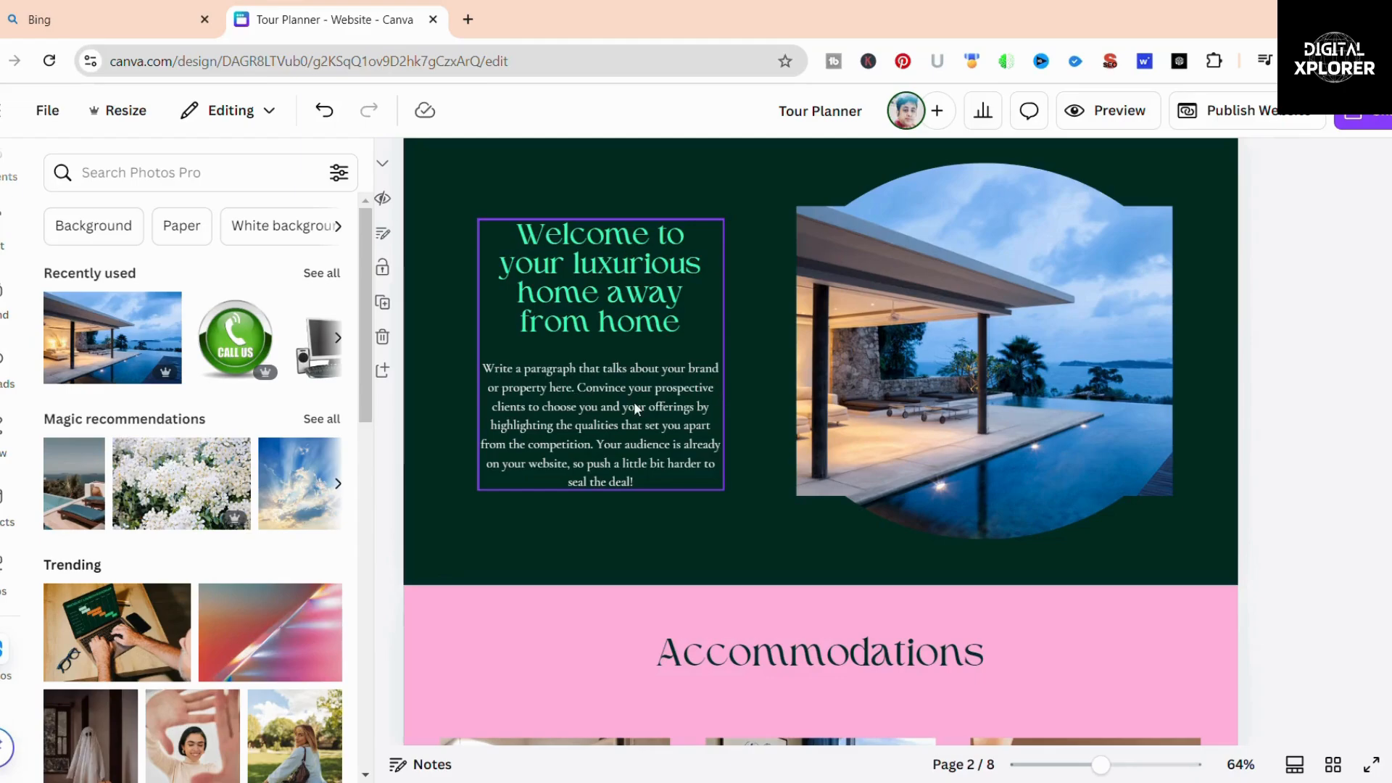
scroll(633, 402, "down", 4)
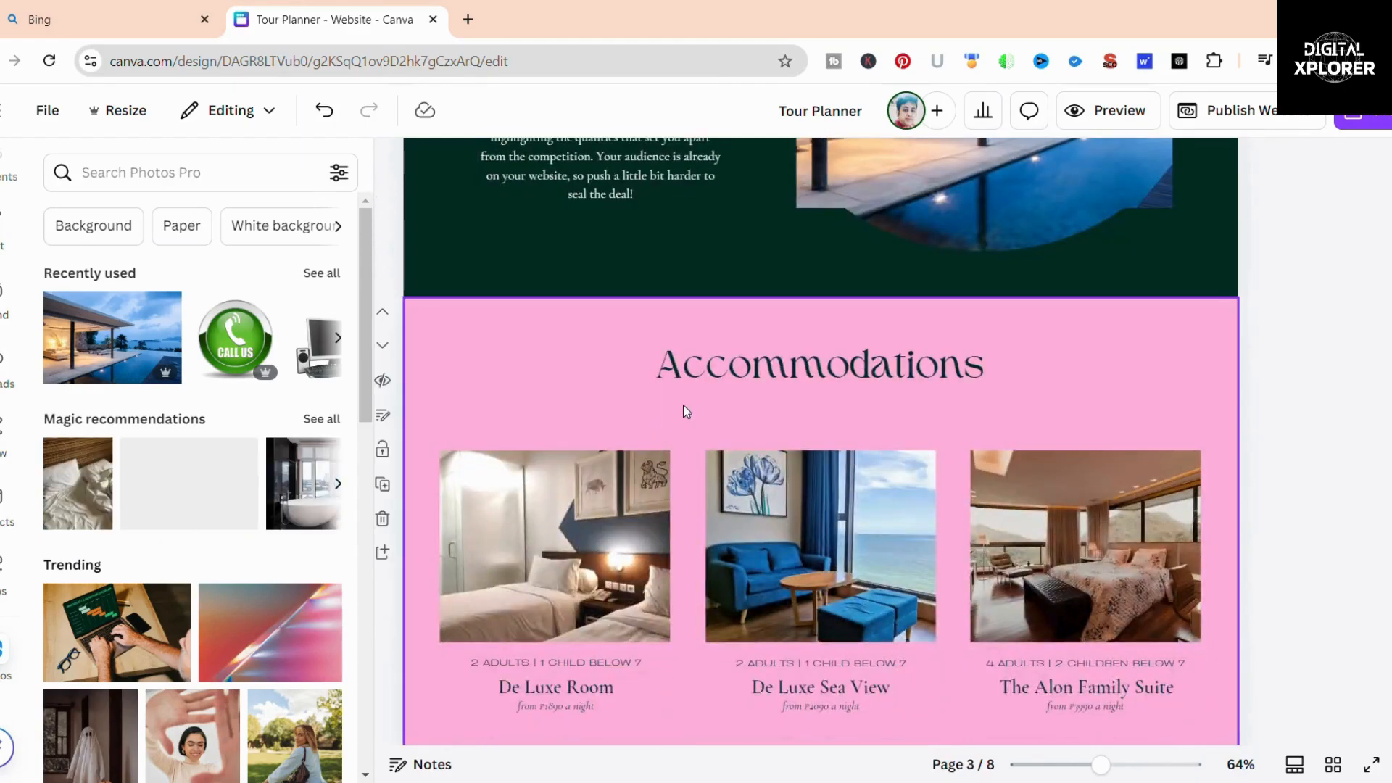
scroll(740, 433, "down", 3)
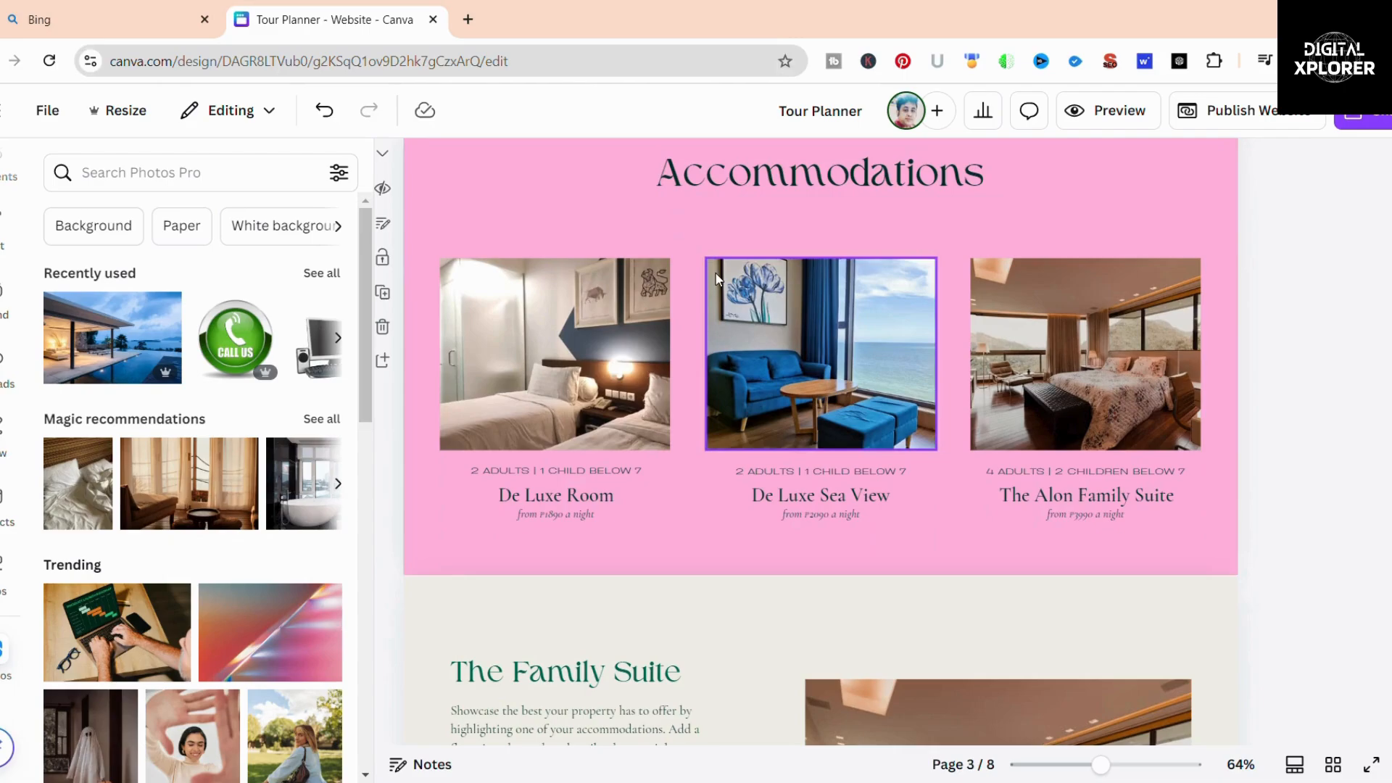
left_click(989, 177)
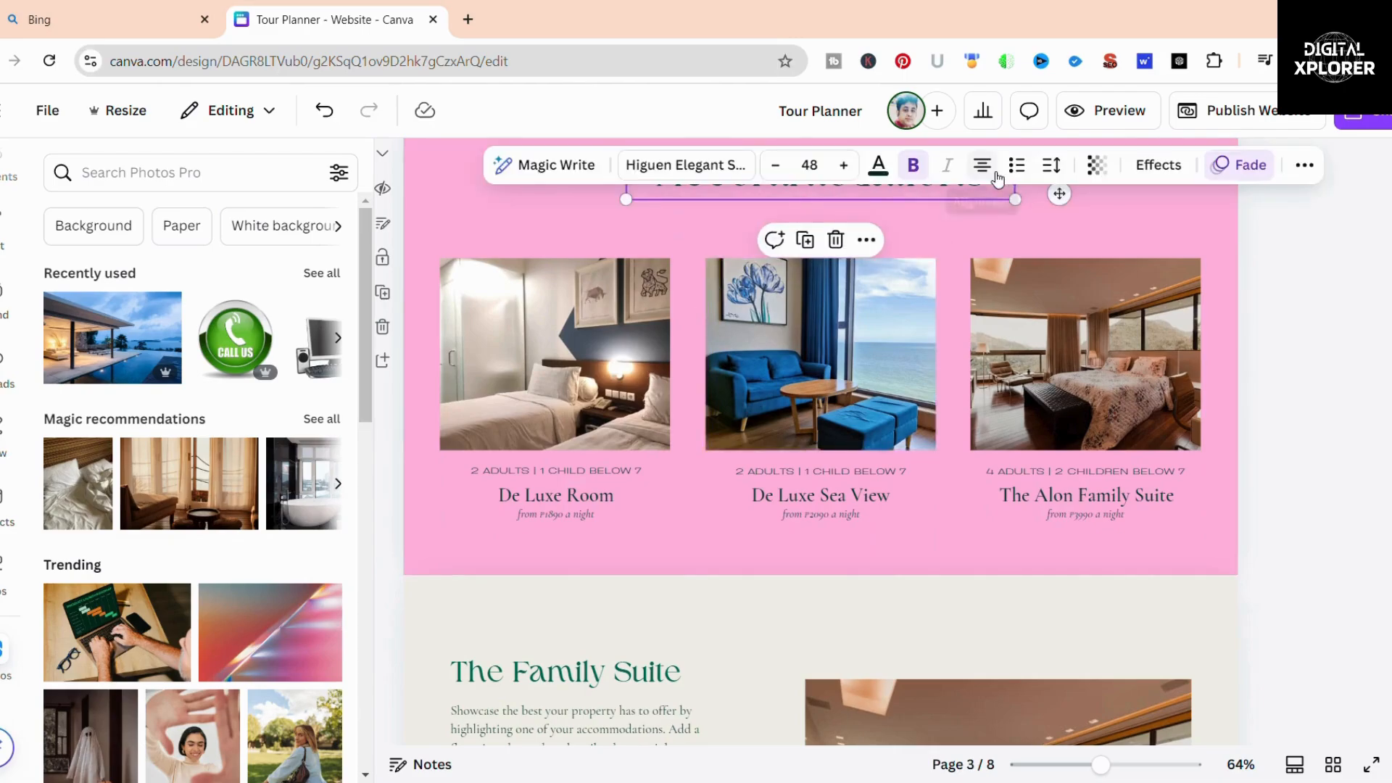
left_click(1066, 238)
scroll(866, 344, "down", 3)
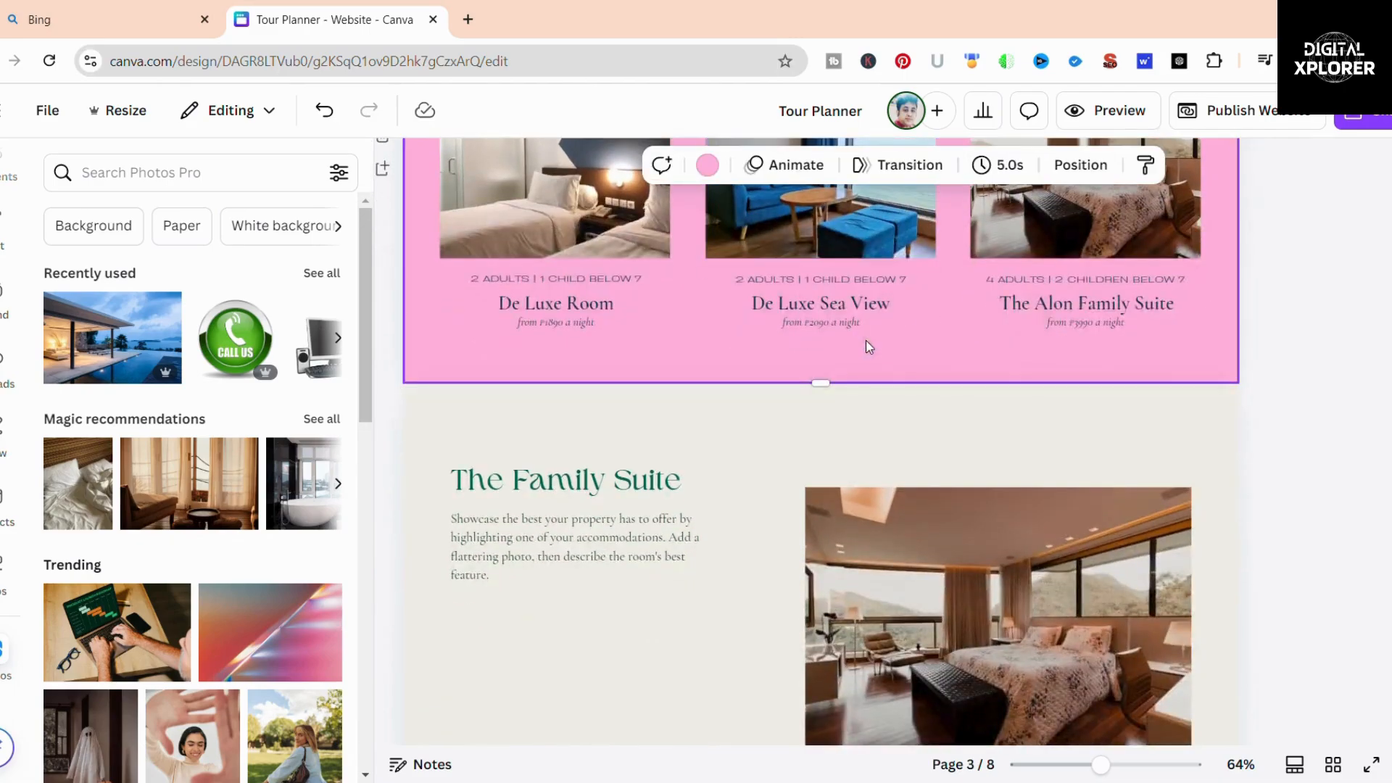
Delete the Accommodations page and undo the deletion.
scroll(898, 387, "up", 7)
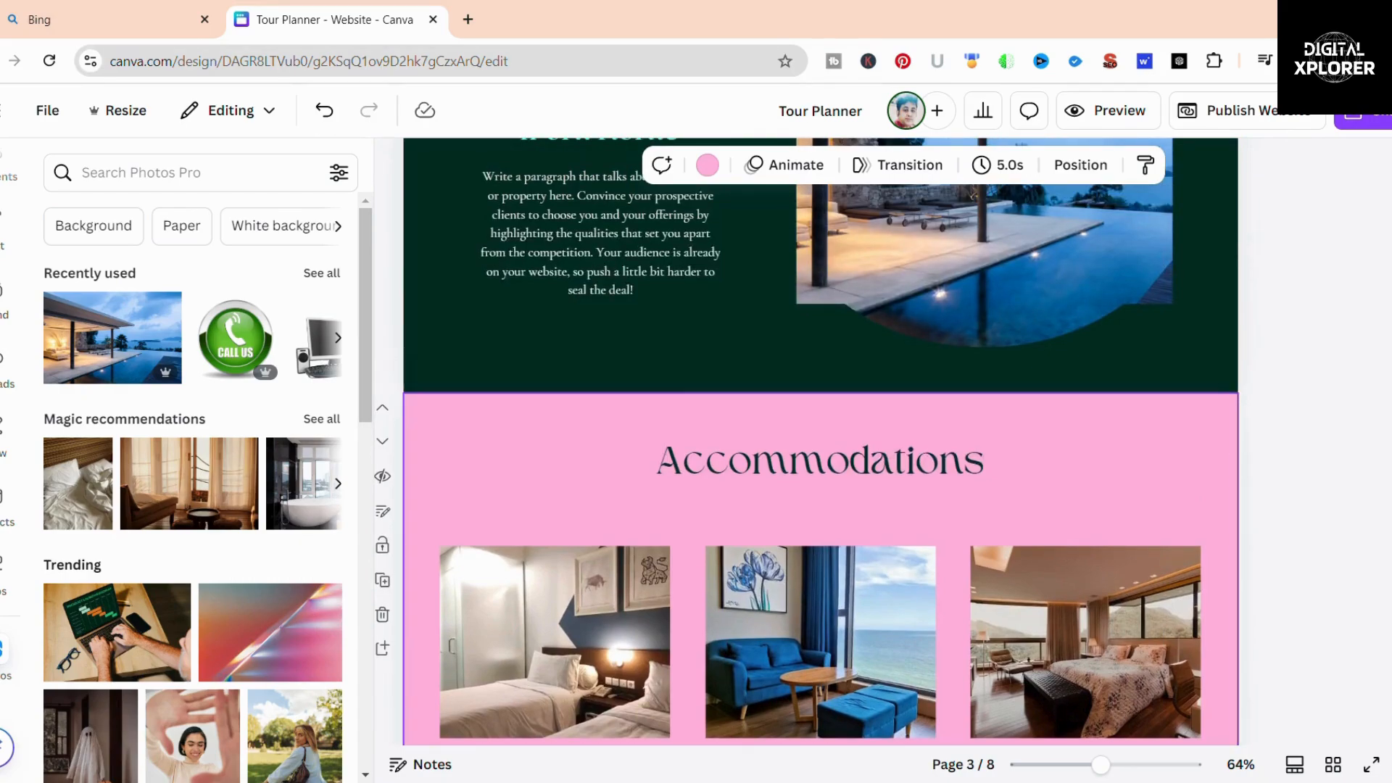
scroll(1321, 475, "down", 3)
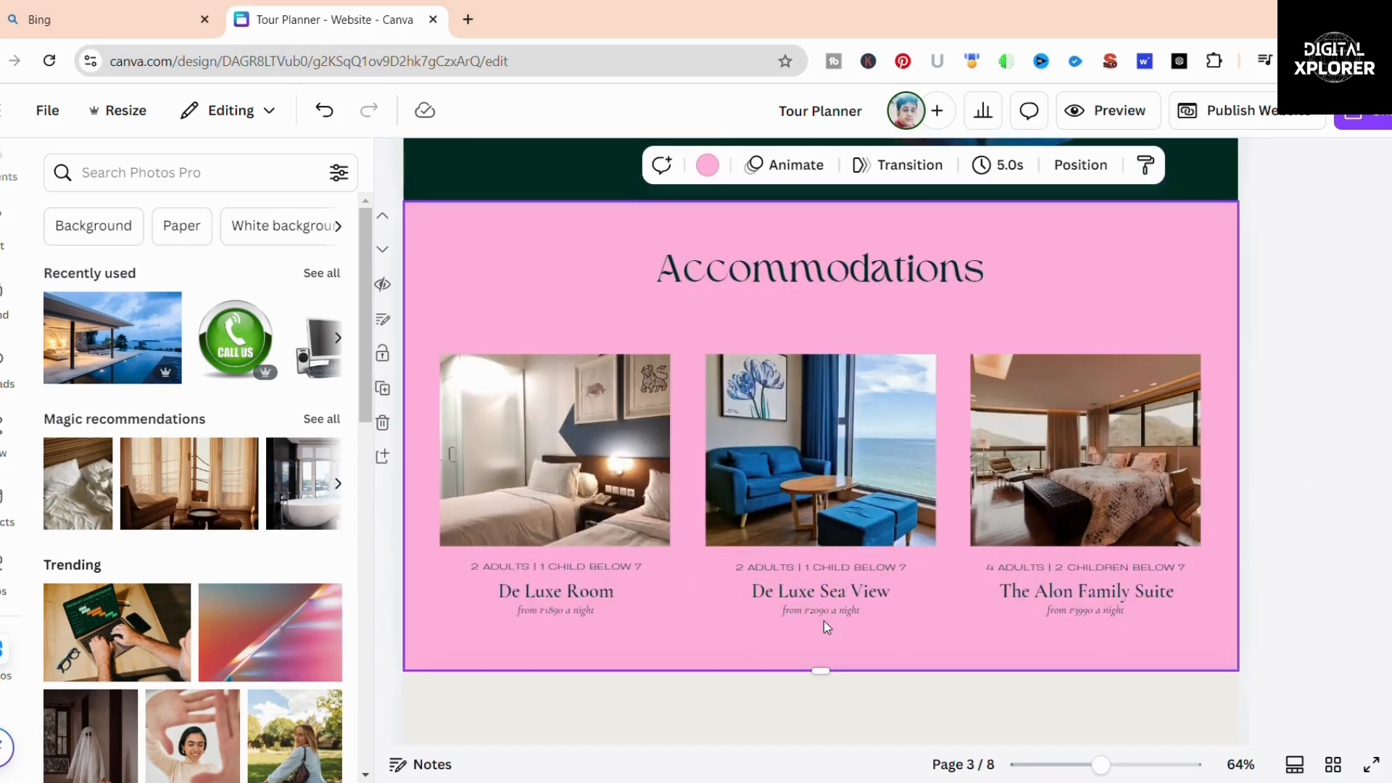
left_click(382, 423)
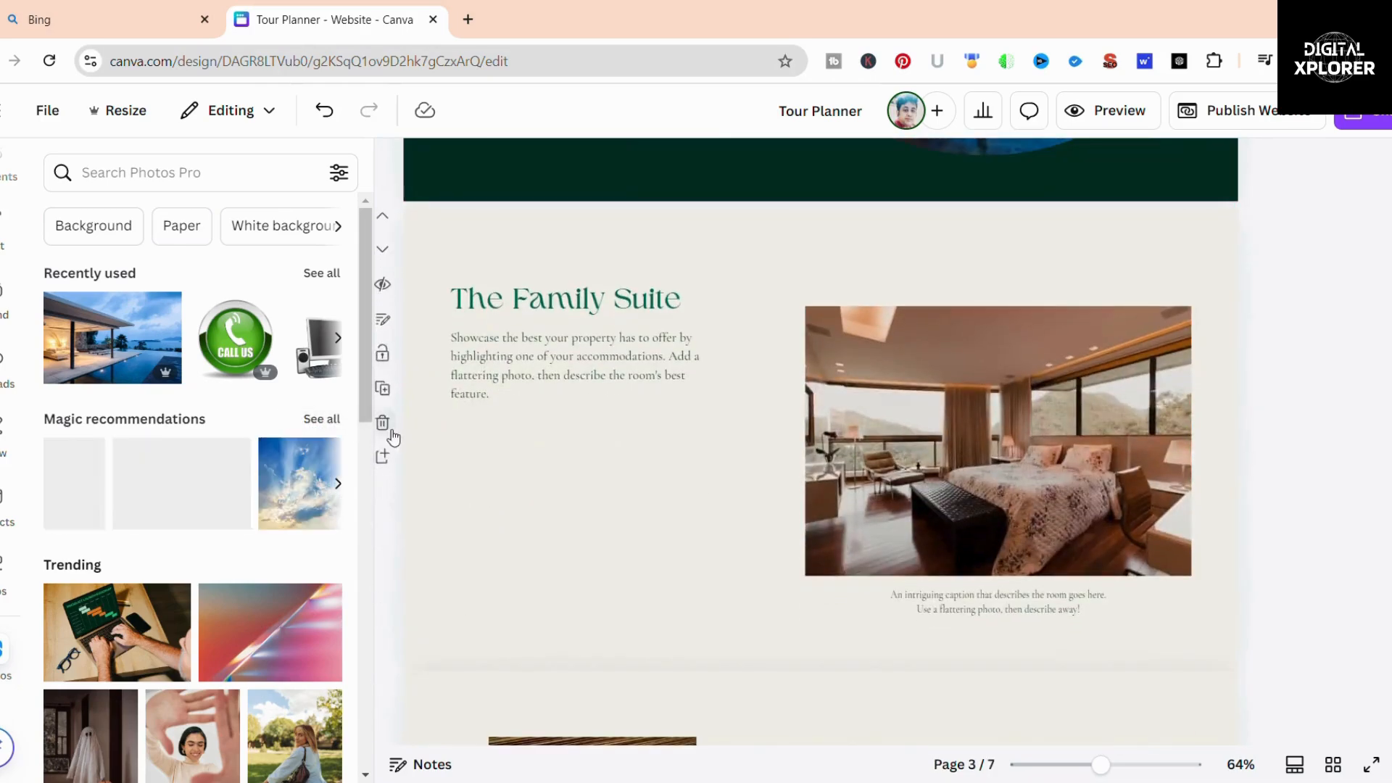
left_click(324, 110)
Look over the remaining pages from The Family Suite through Promos and Offers and In the Press to the contact footer.
scroll(928, 541, "down", 6)
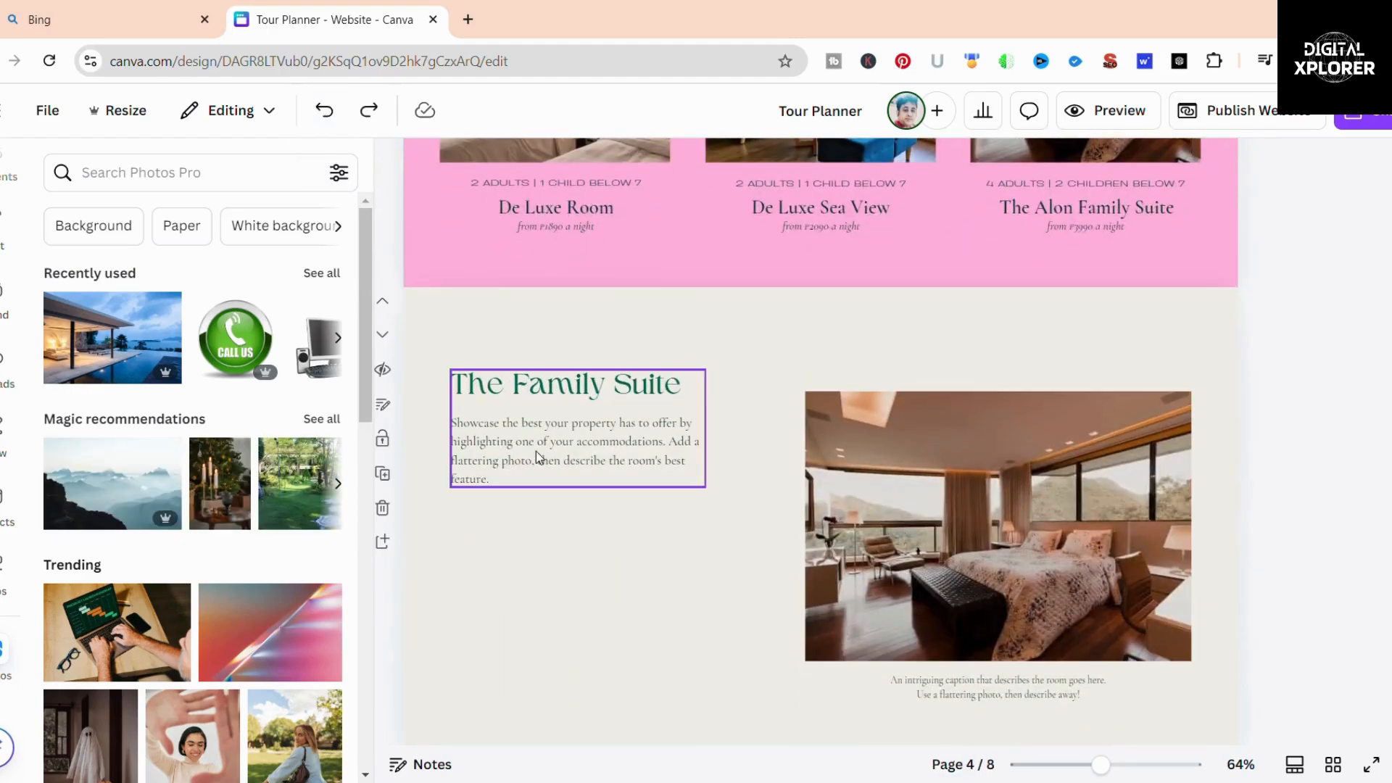
scroll(640, 475, "down", 4)
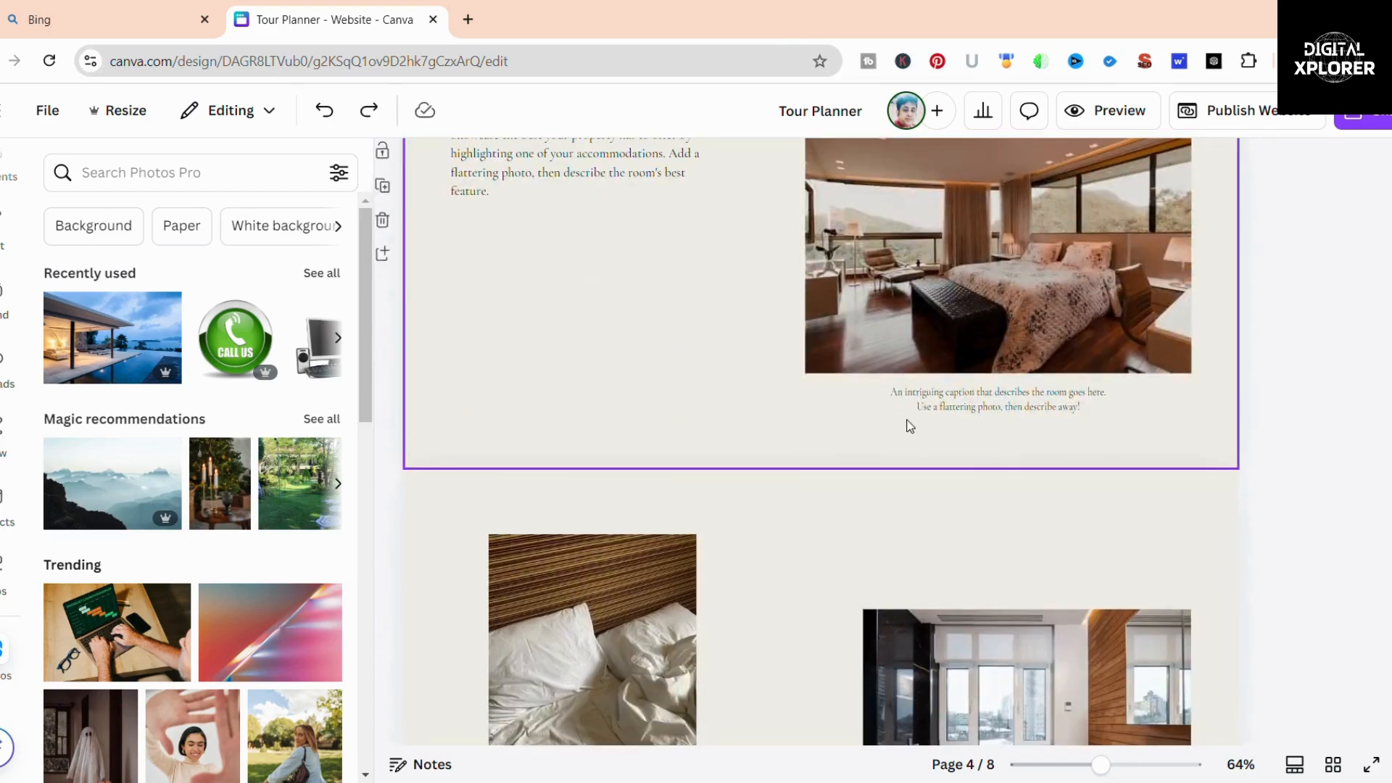
scroll(580, 353, "up", 3)
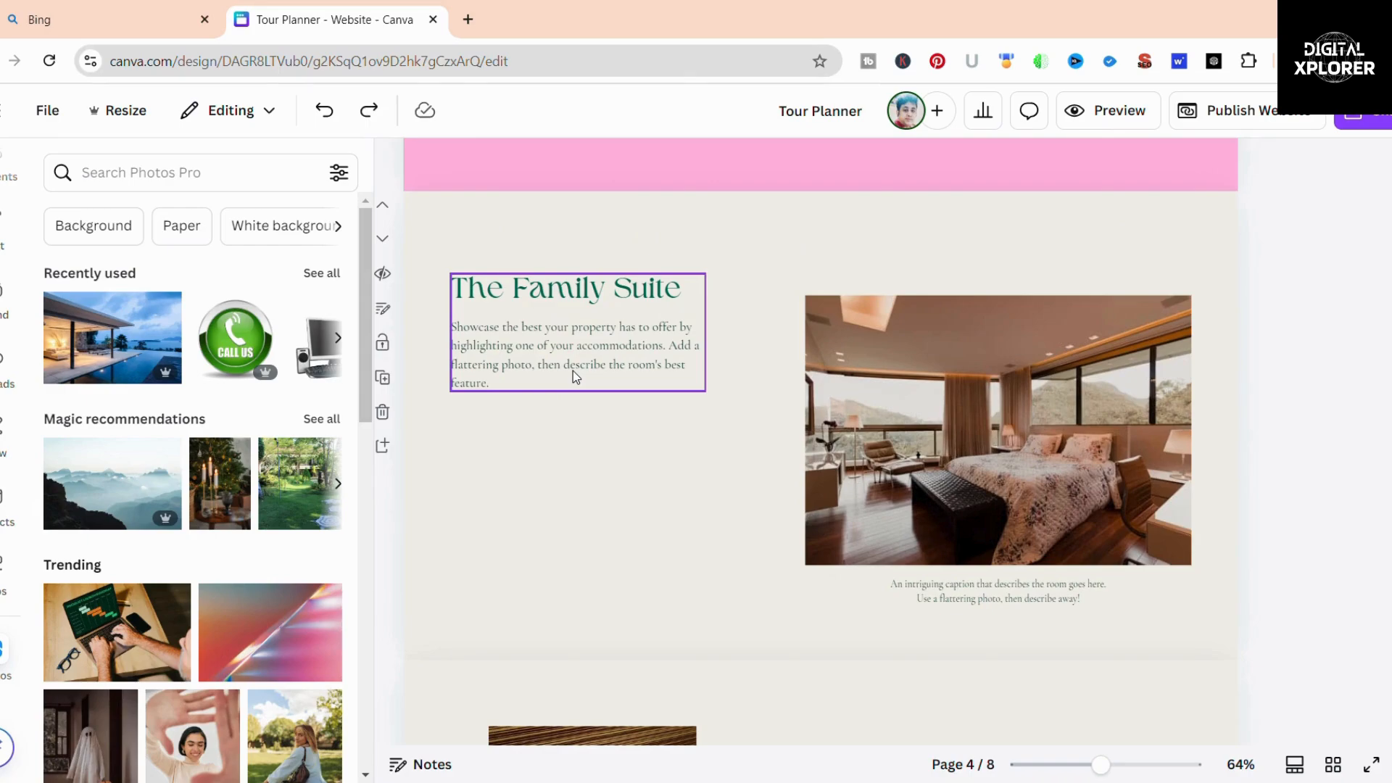
scroll(747, 456, "down", 4)
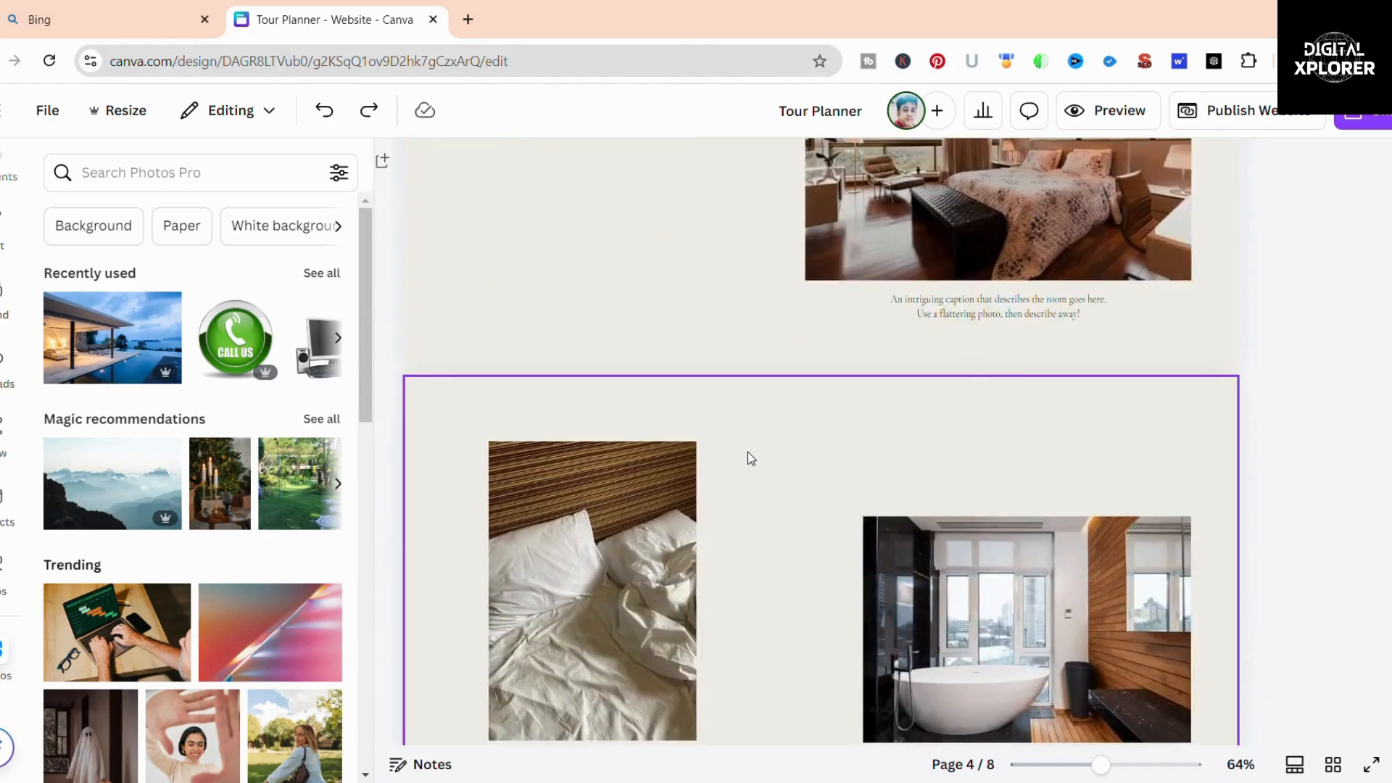
scroll(755, 592, "down", 1)
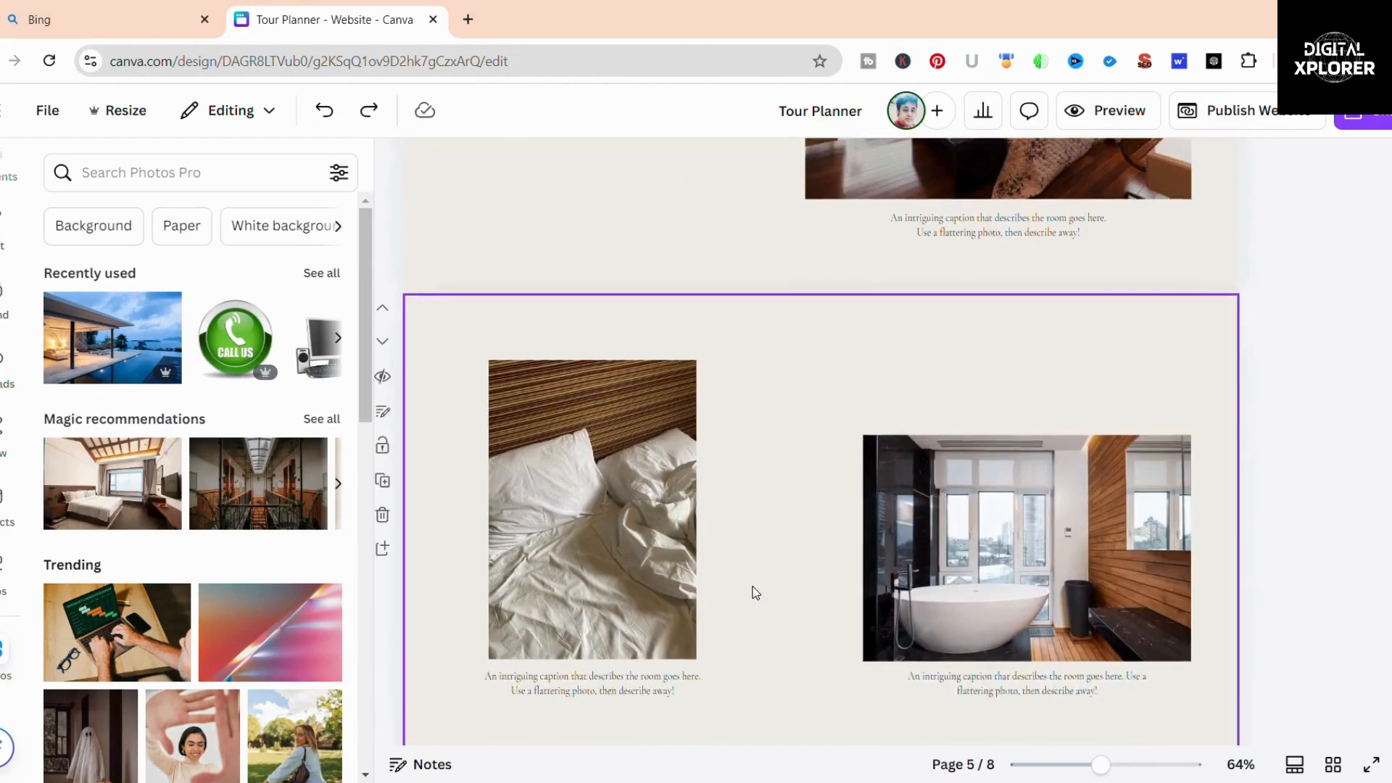
scroll(755, 593, "down", 3)
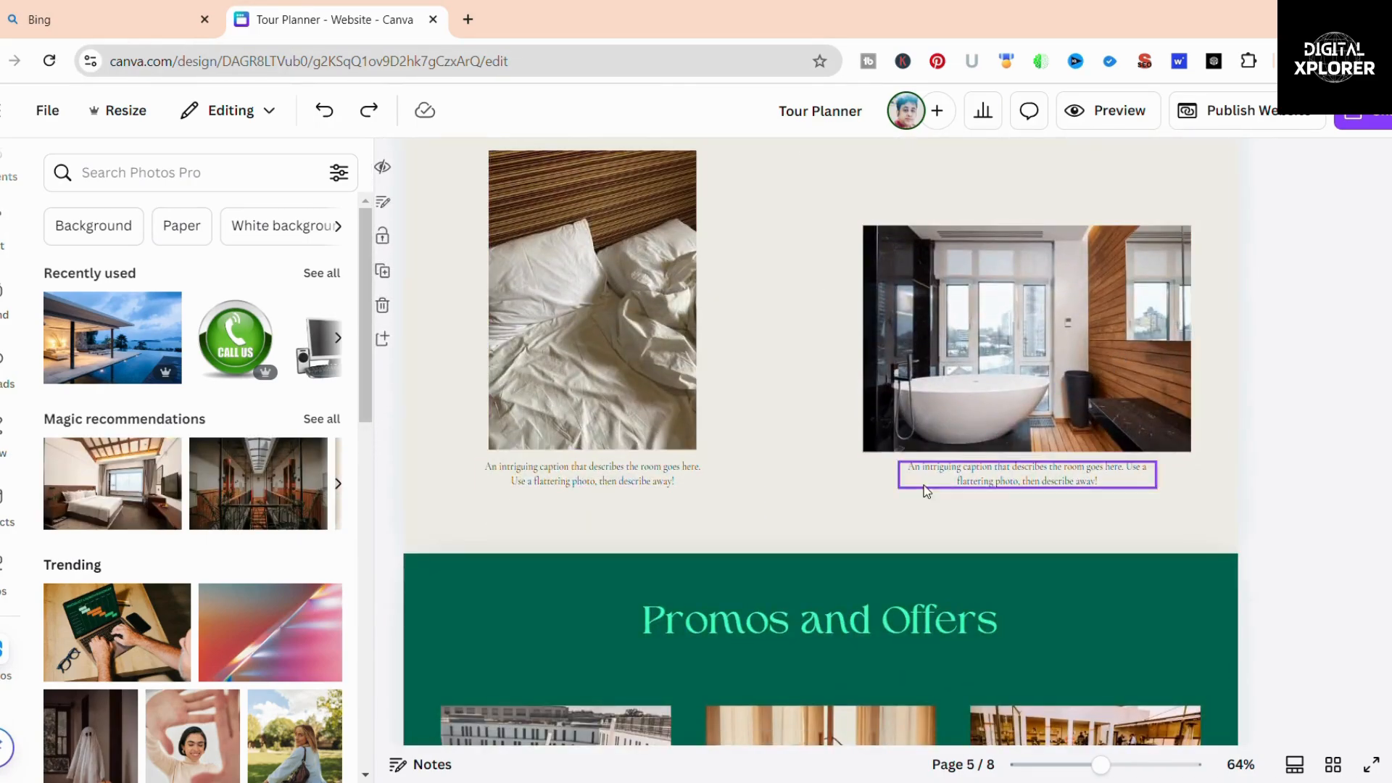
scroll(940, 488, "down", 6)
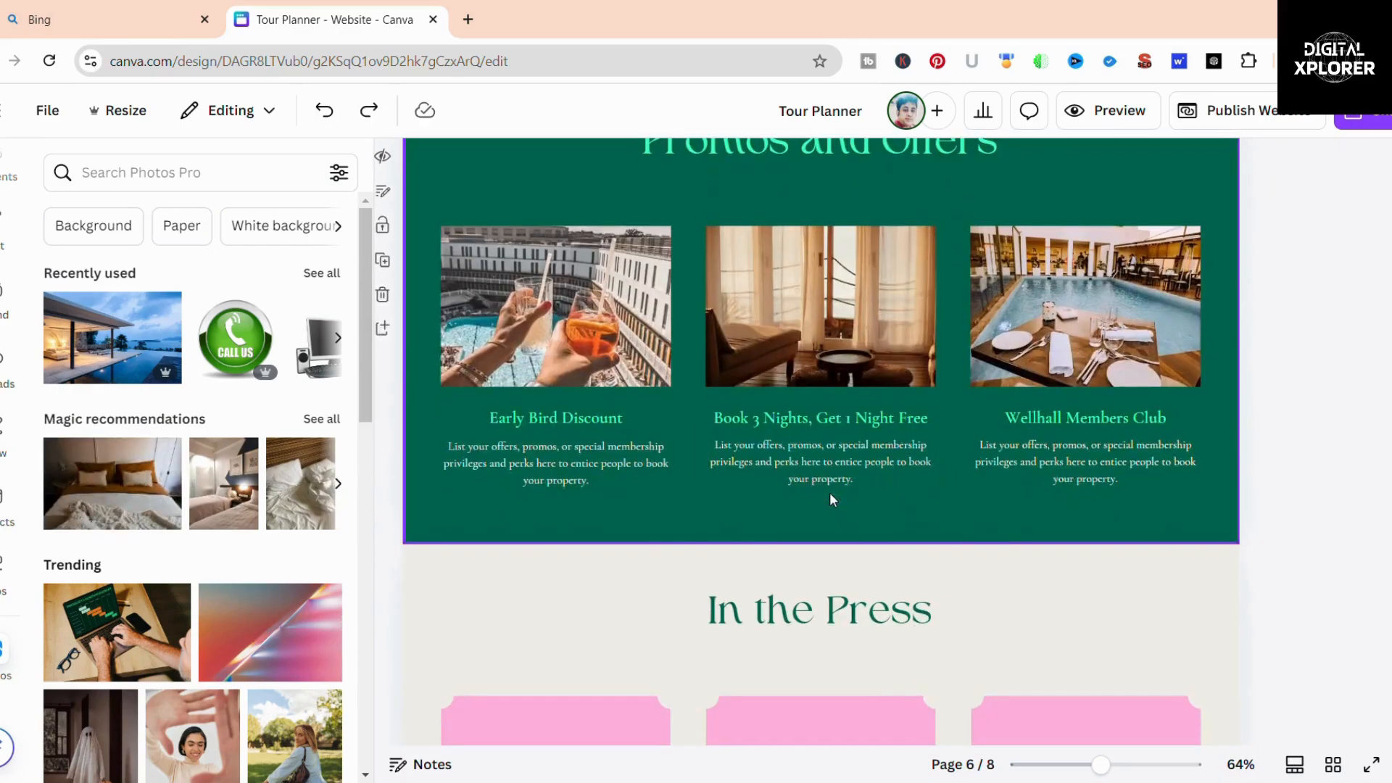
scroll(831, 498, "down", 10)
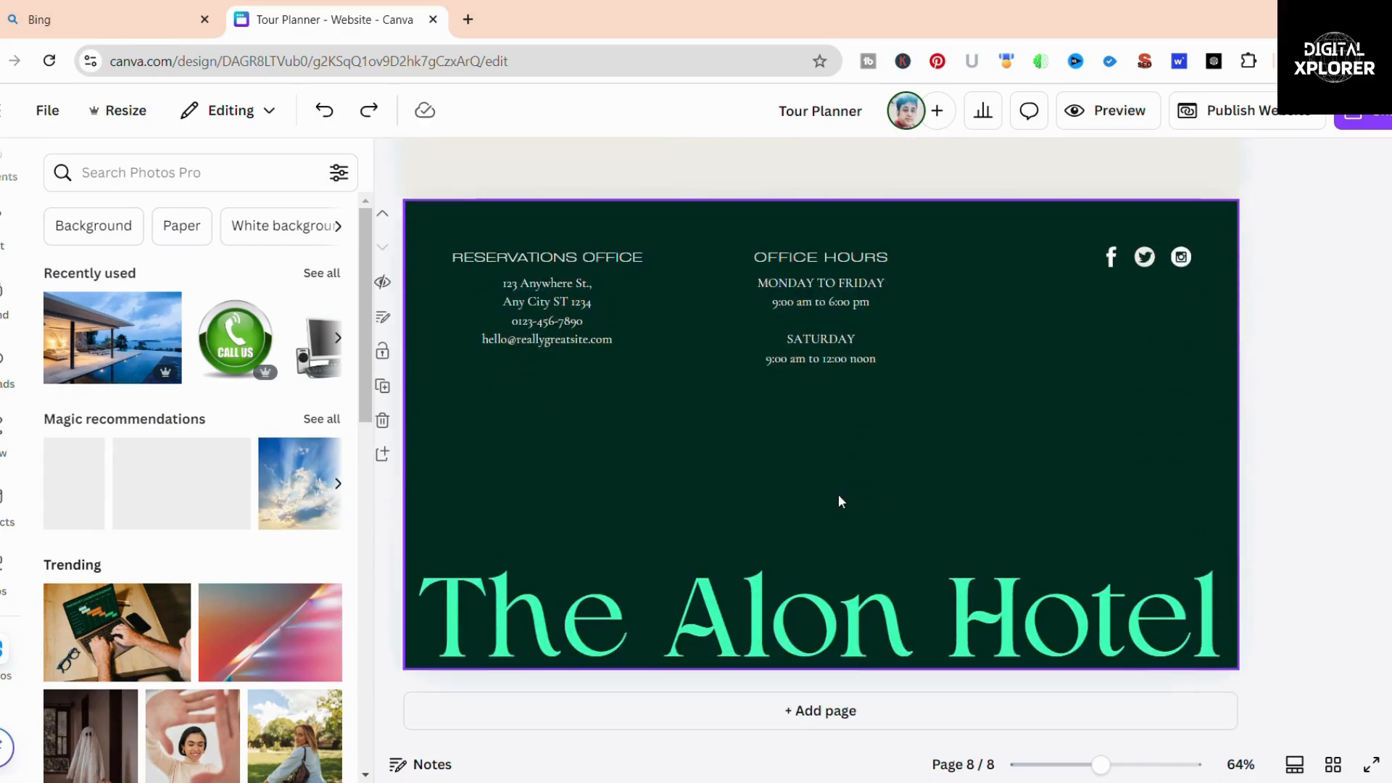
scroll(851, 559, "up", 4)
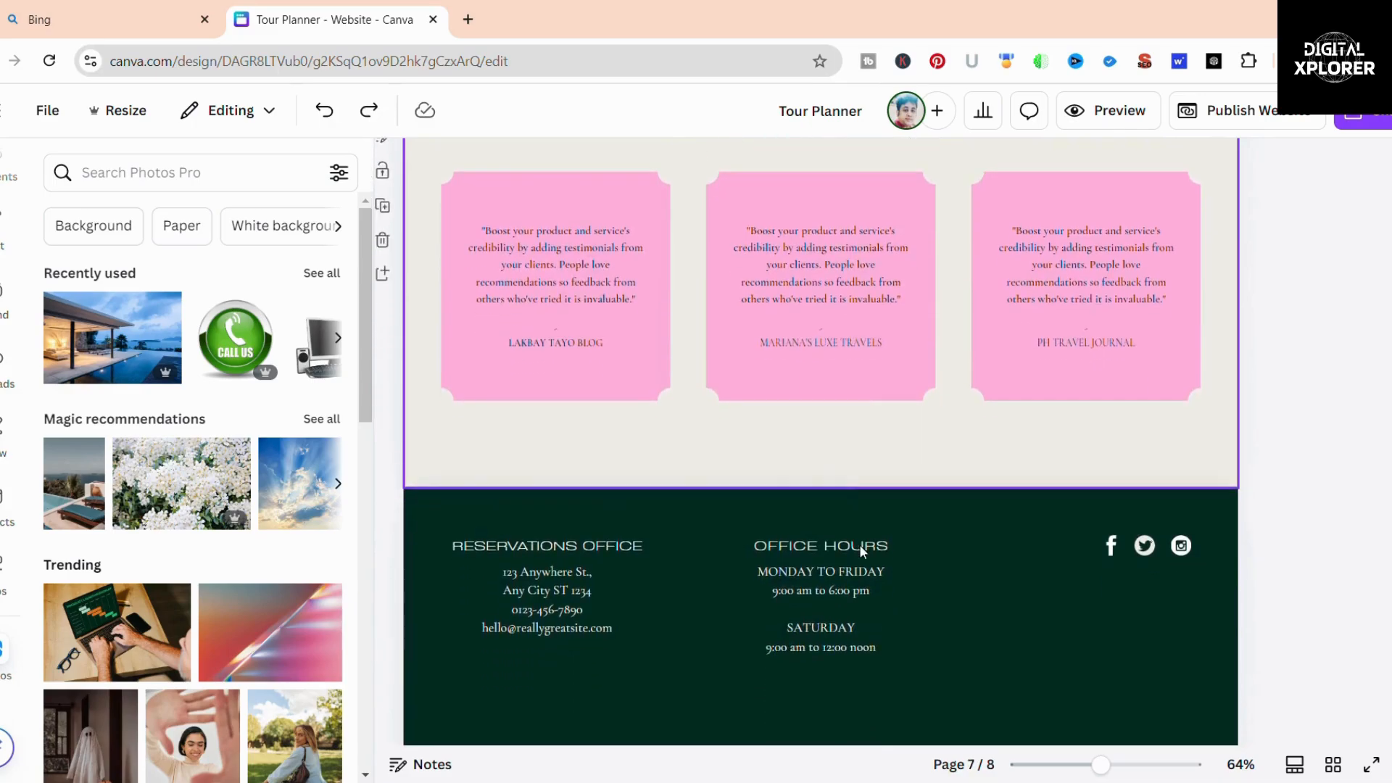
scroll(861, 550, "up", 4)
scroll(864, 544, "down", 8)
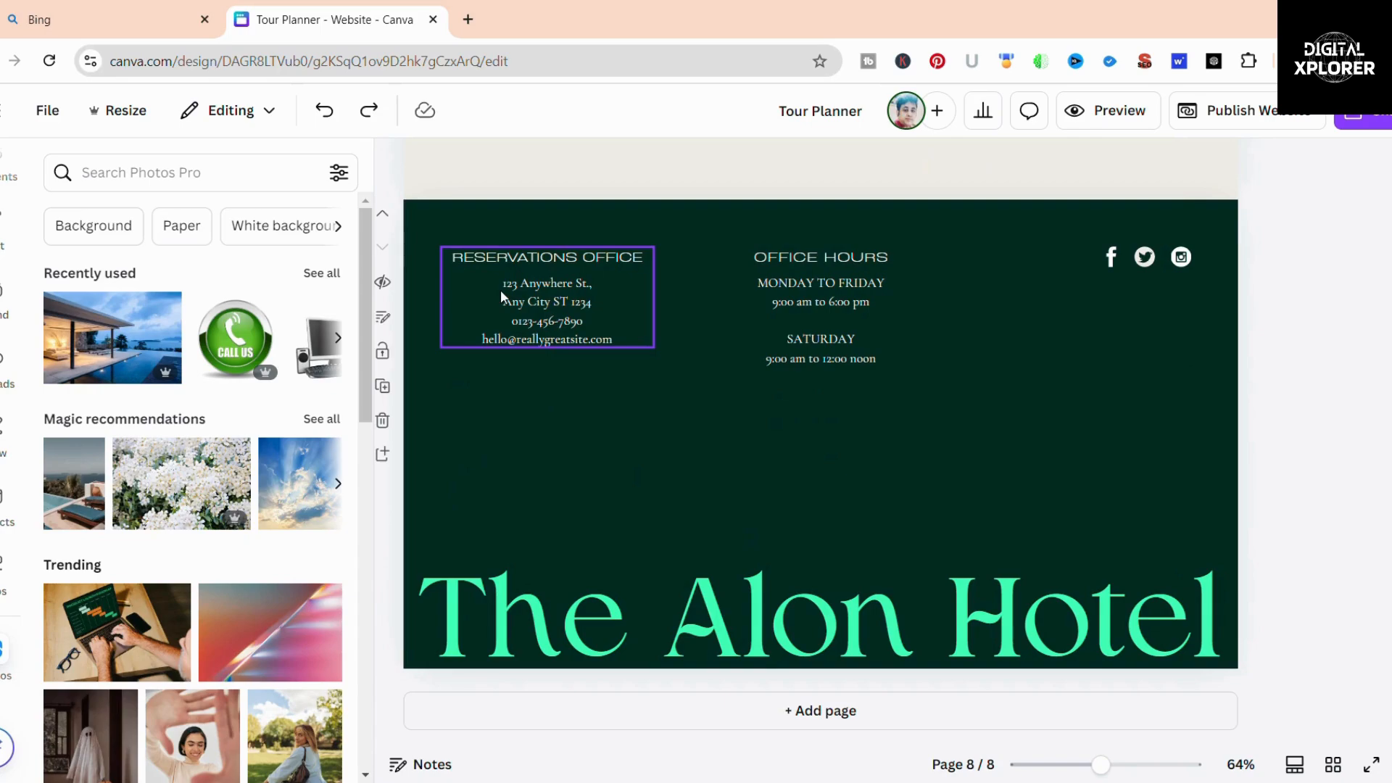
Inspect the footer's Reservations Office details, Office Hours text and social media icons by selecting them in turn.
left_click(473, 277)
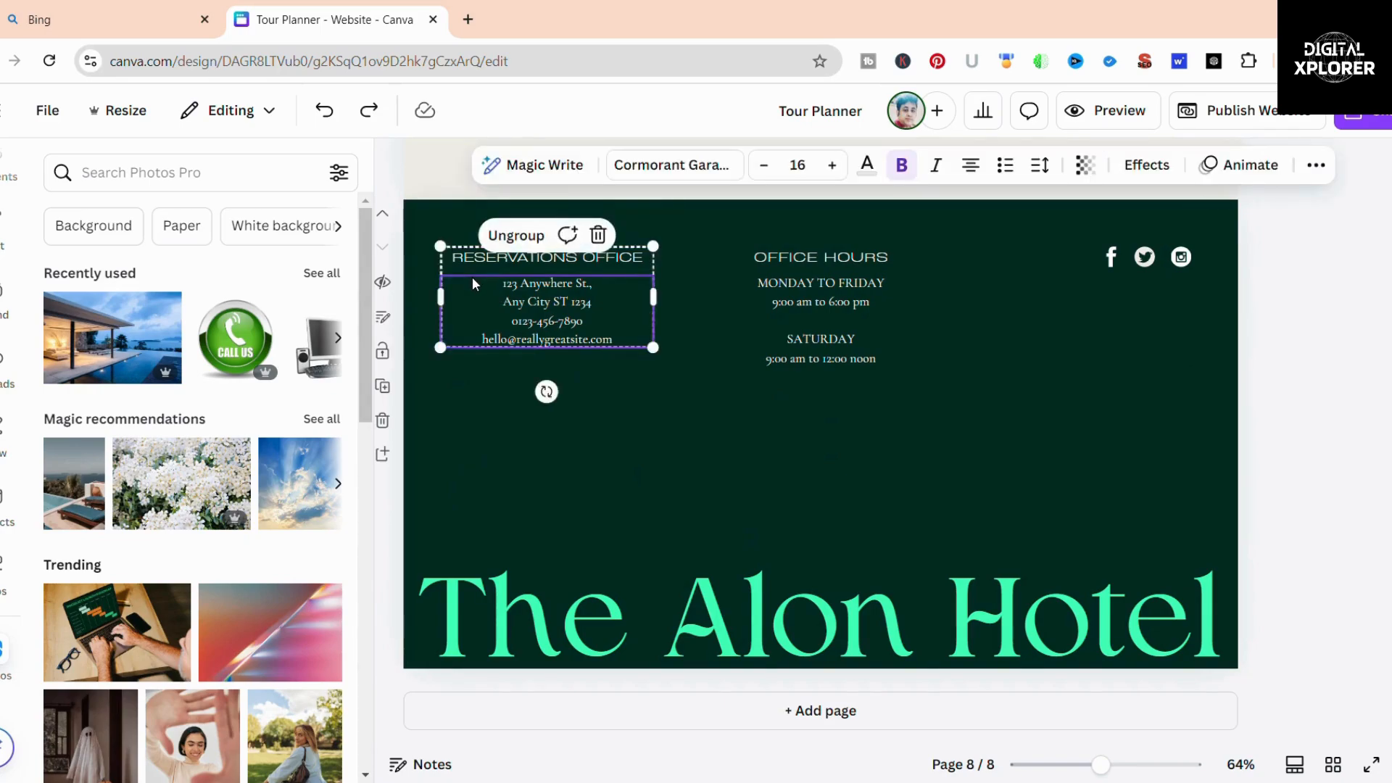
left_click(944, 506)
left_click(815, 323)
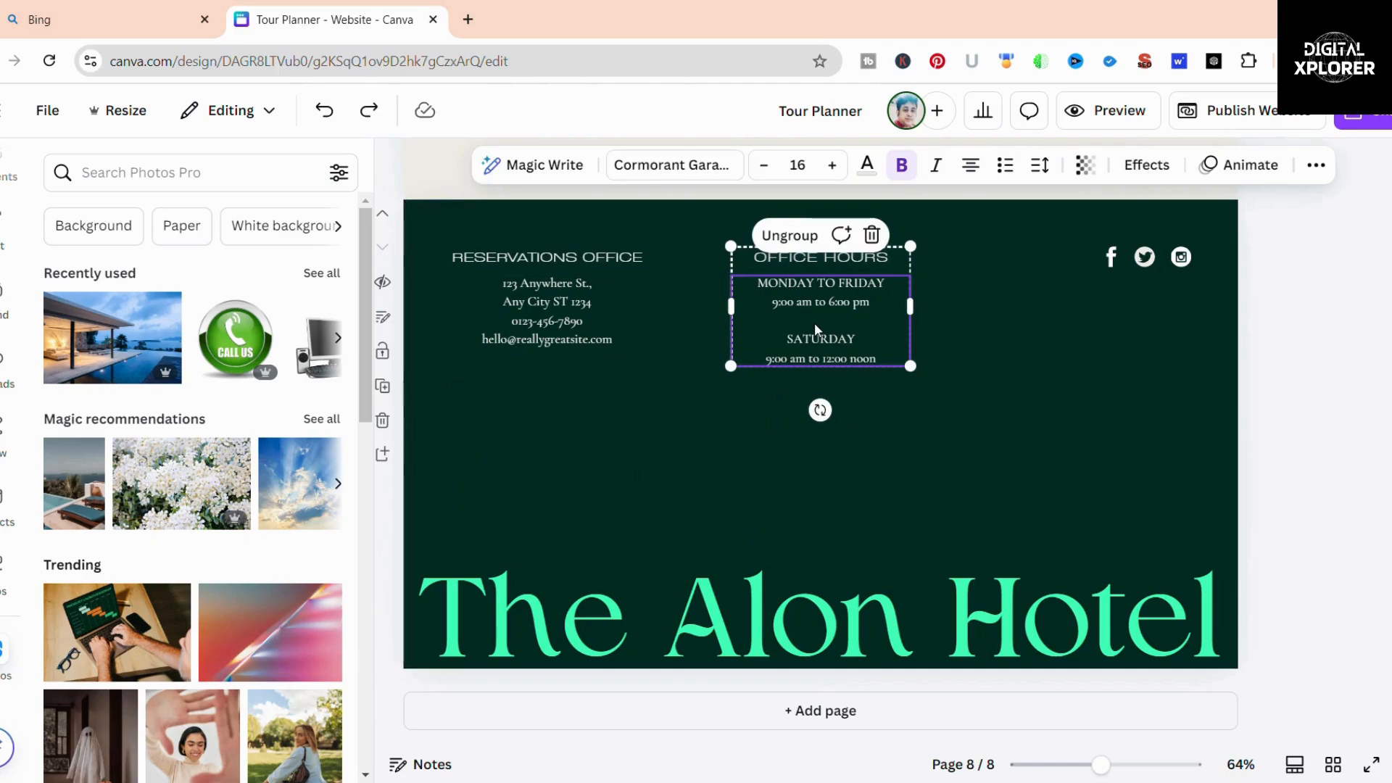
left_click(976, 492)
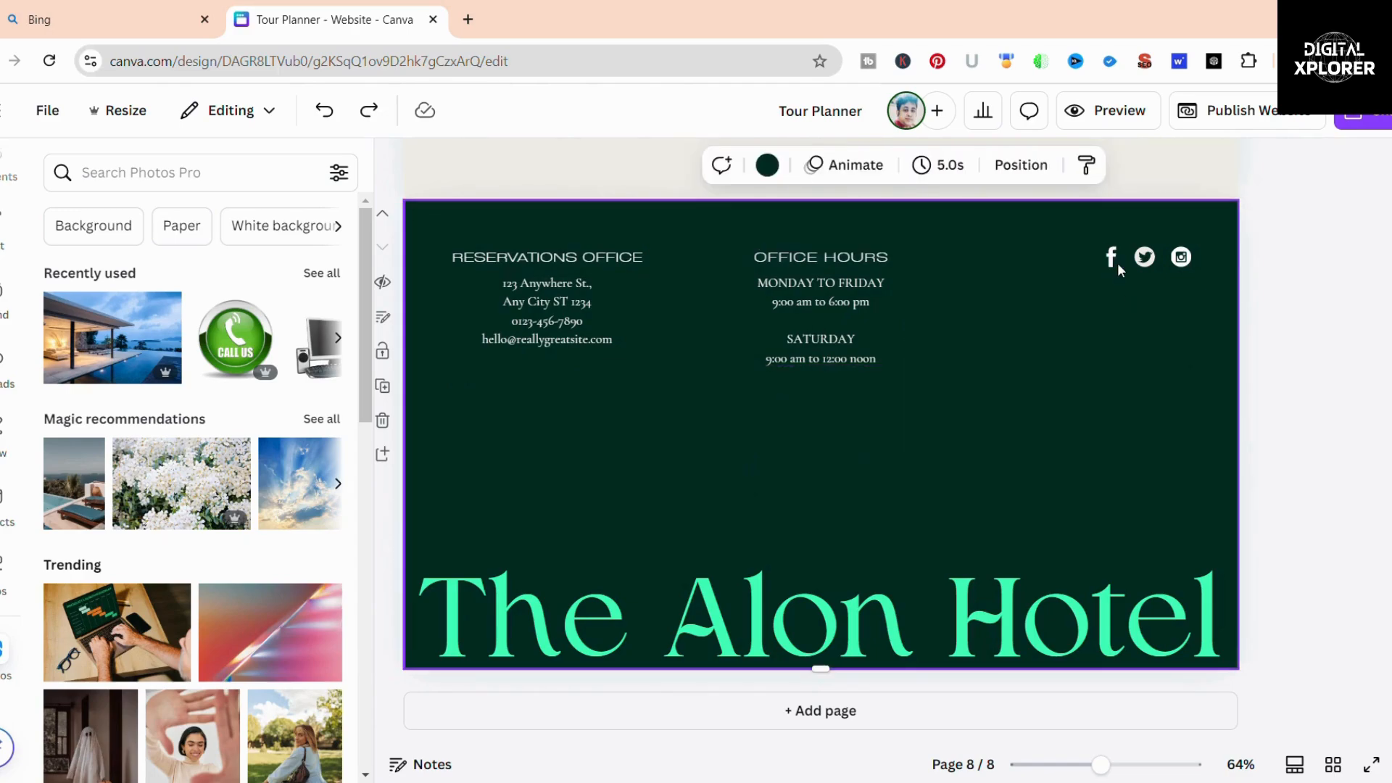
left_click(1116, 263)
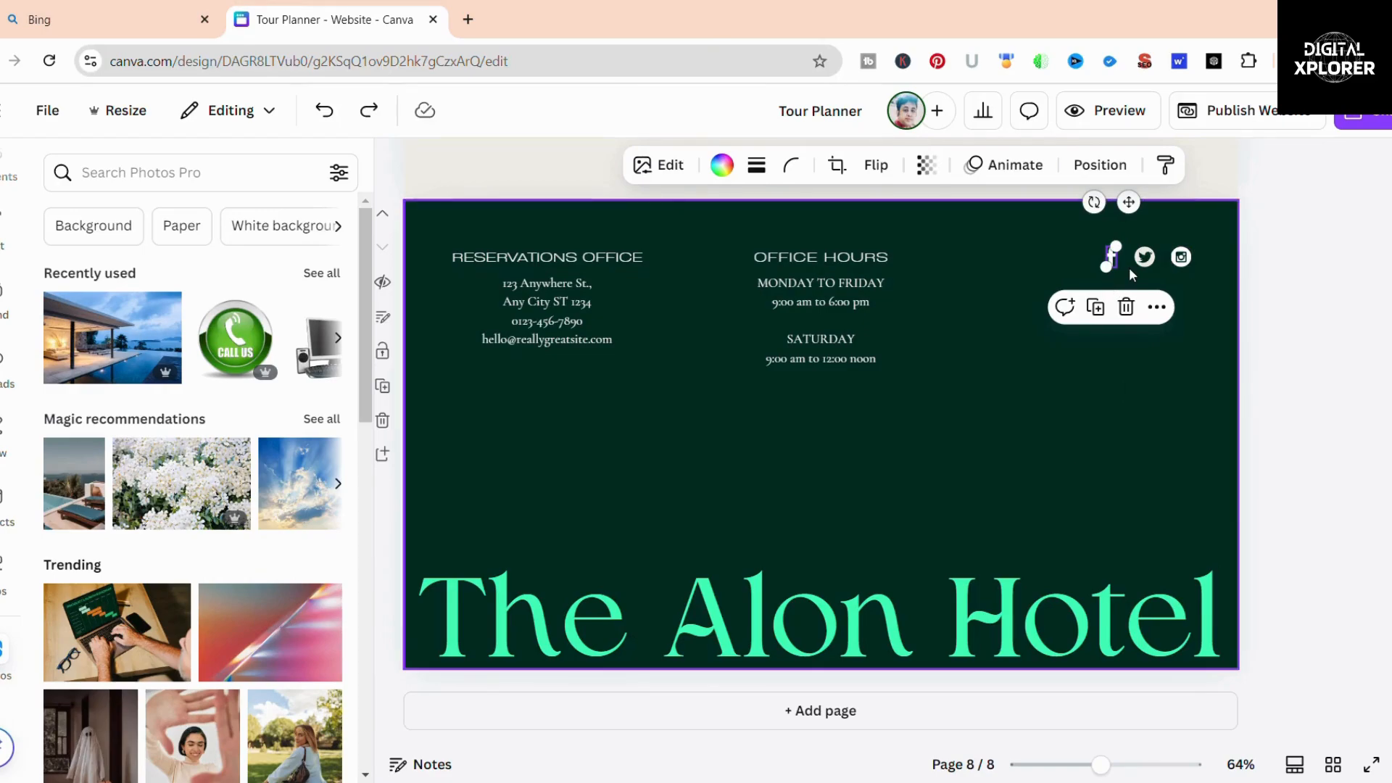
left_click(1174, 292)
left_click(1173, 289)
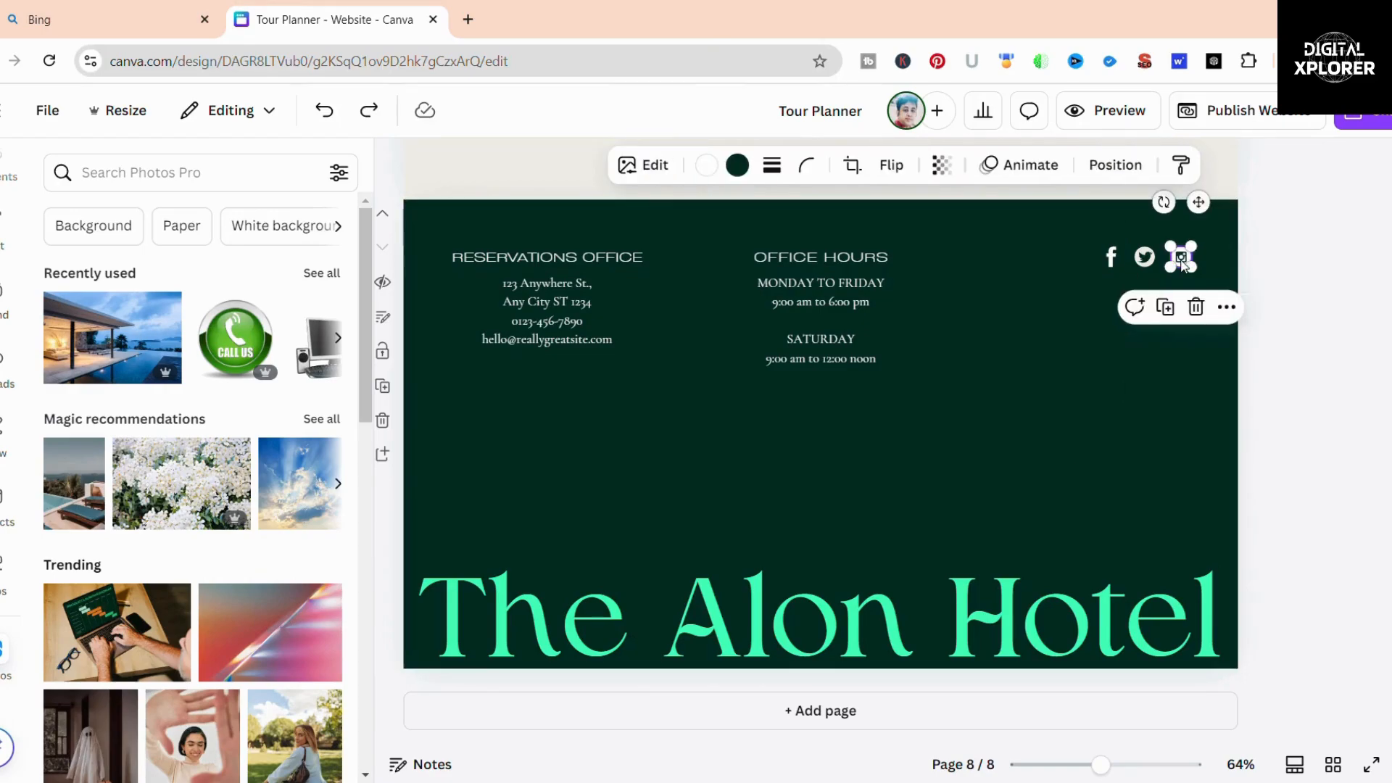
left_click(1007, 525)
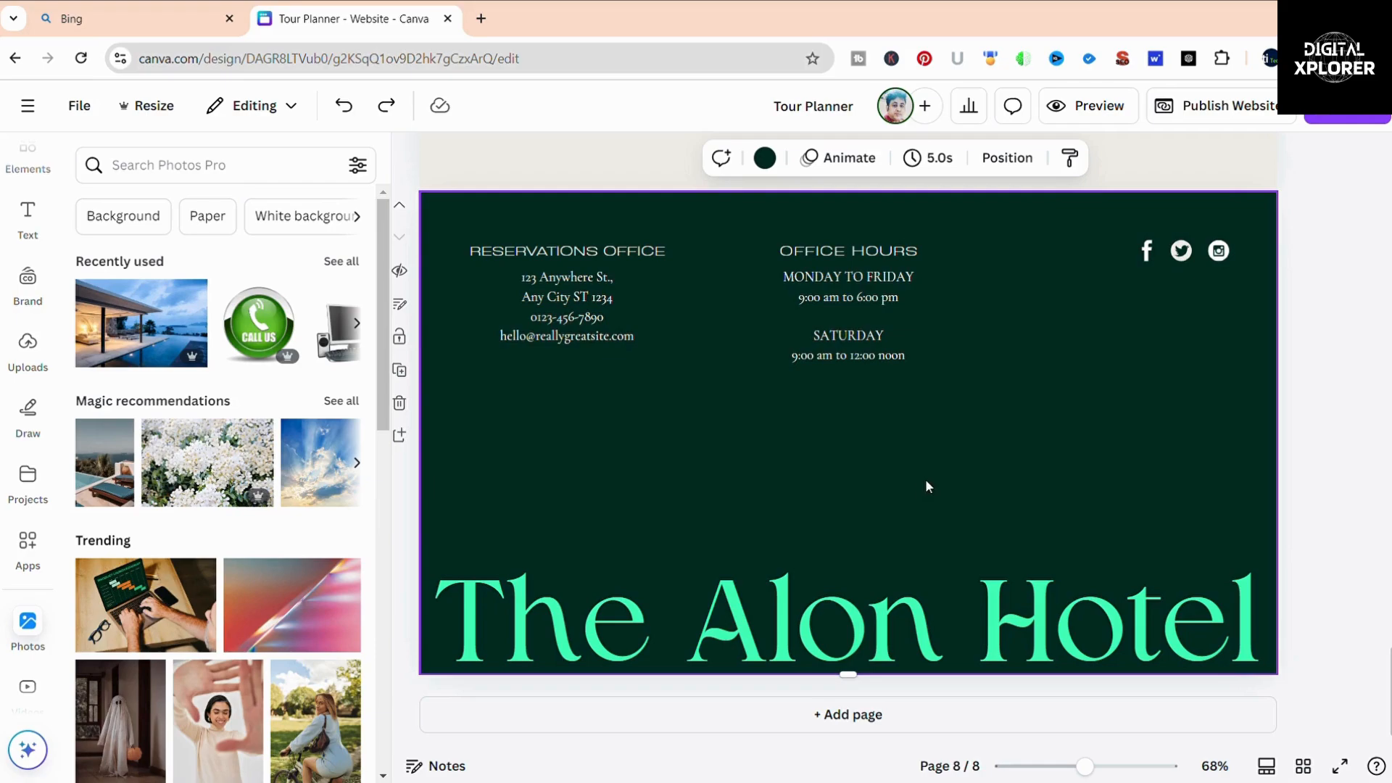
Preview the whole website in the desktop layout from the Tour Planner header to the footer, and close the preview.
left_click(1092, 108)
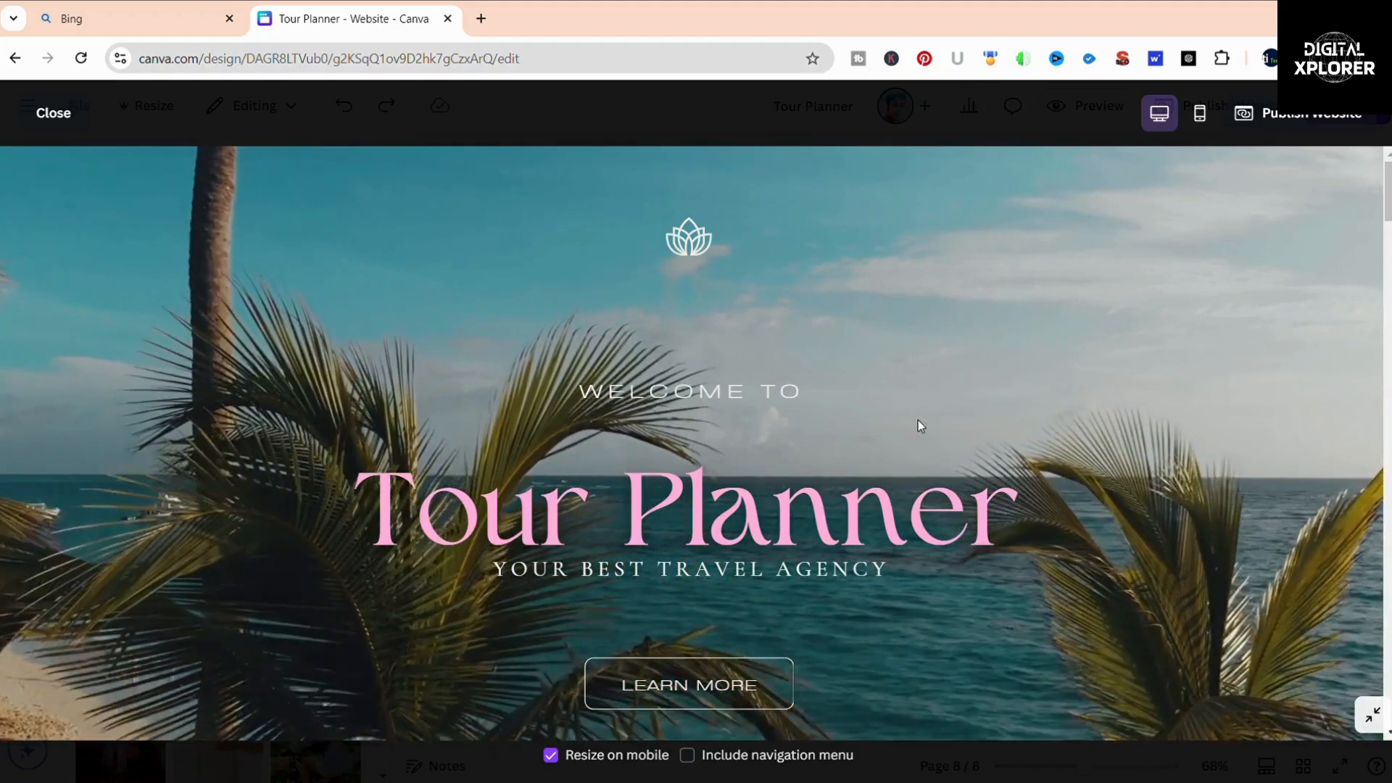
scroll(918, 425, "down", 1)
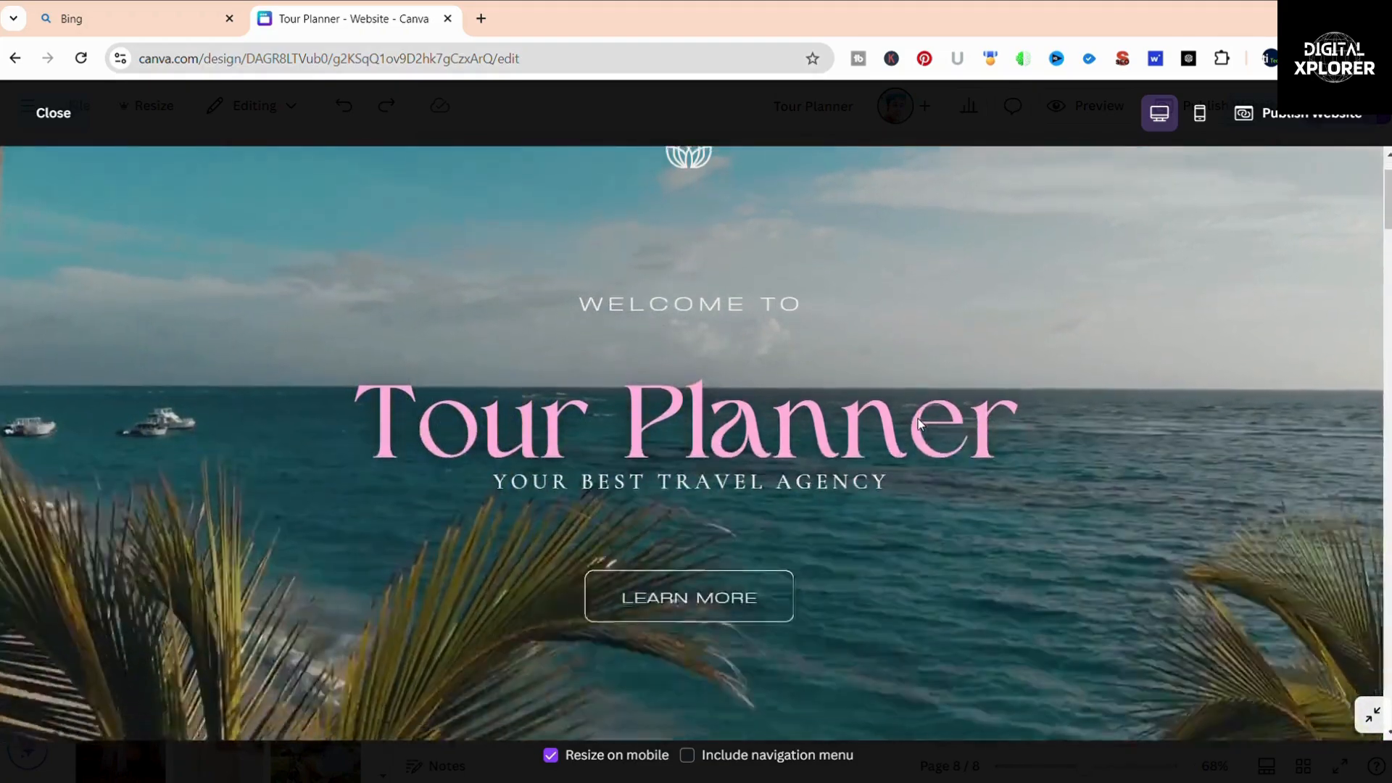
scroll(918, 424, "down", 5)
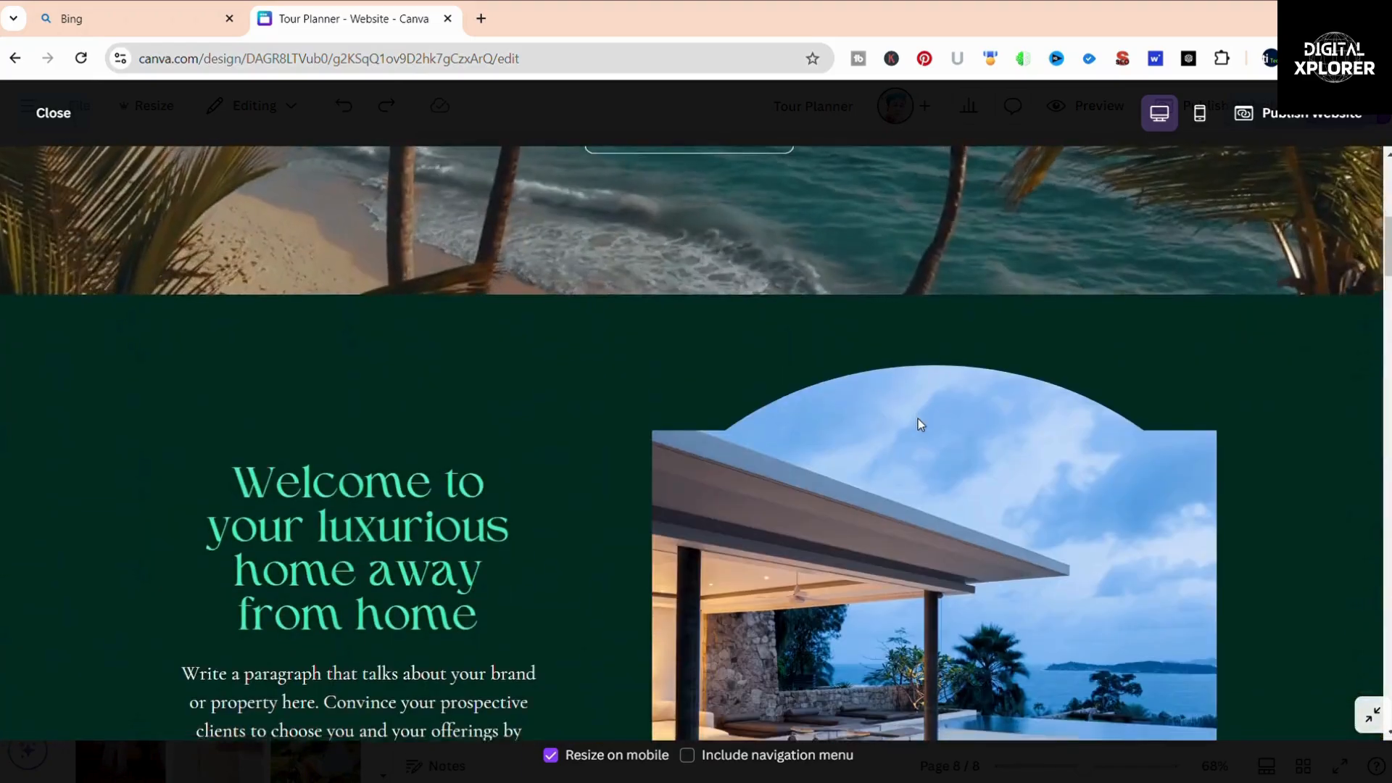
scroll(919, 424, "down", 10)
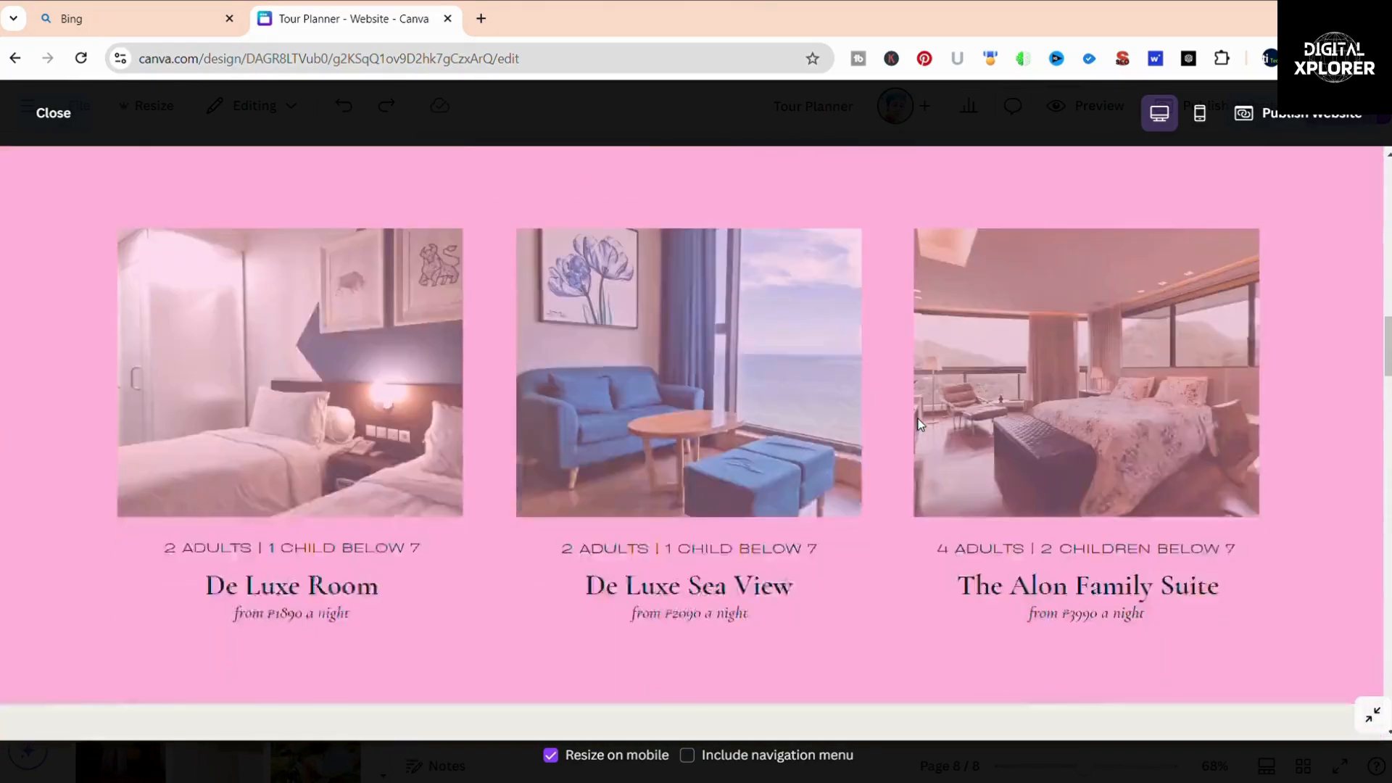
scroll(918, 424, "down", 10)
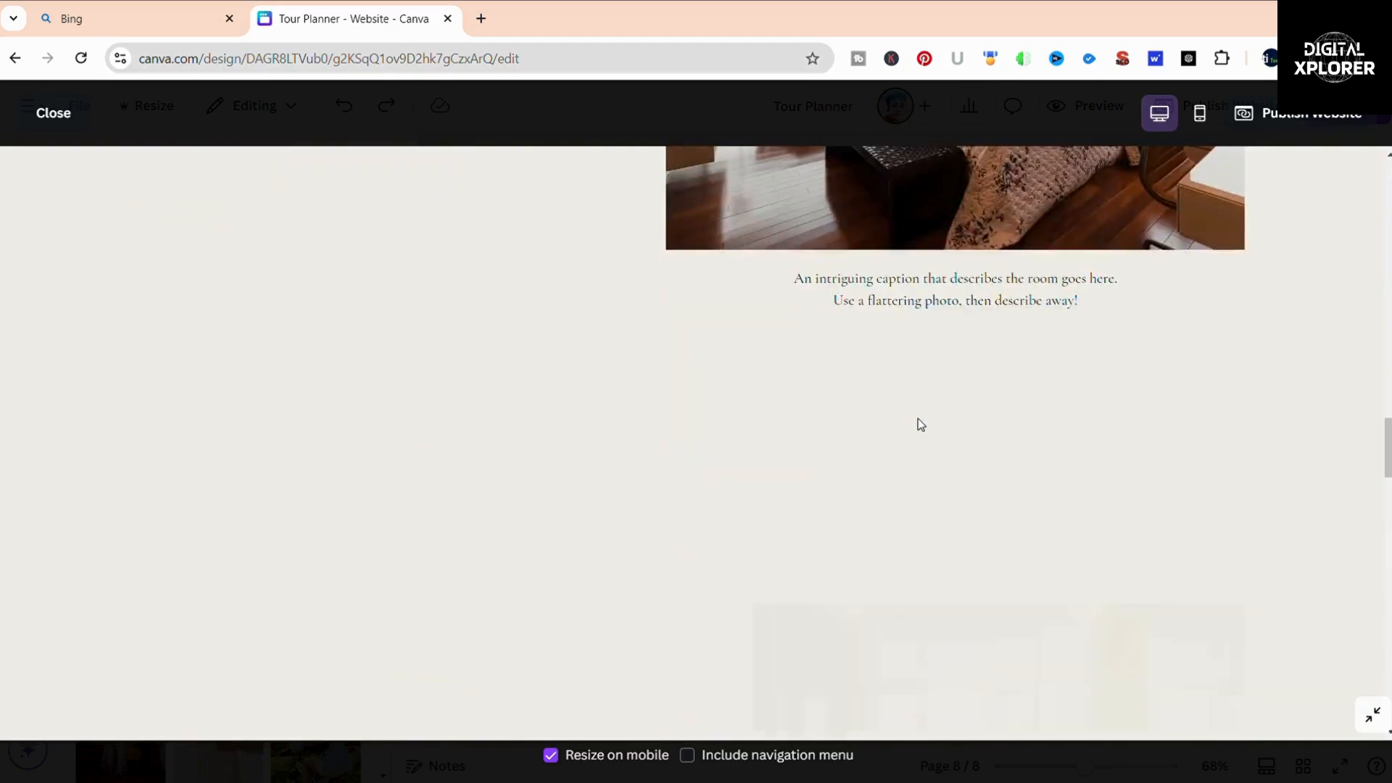
scroll(918, 424, "down", 10)
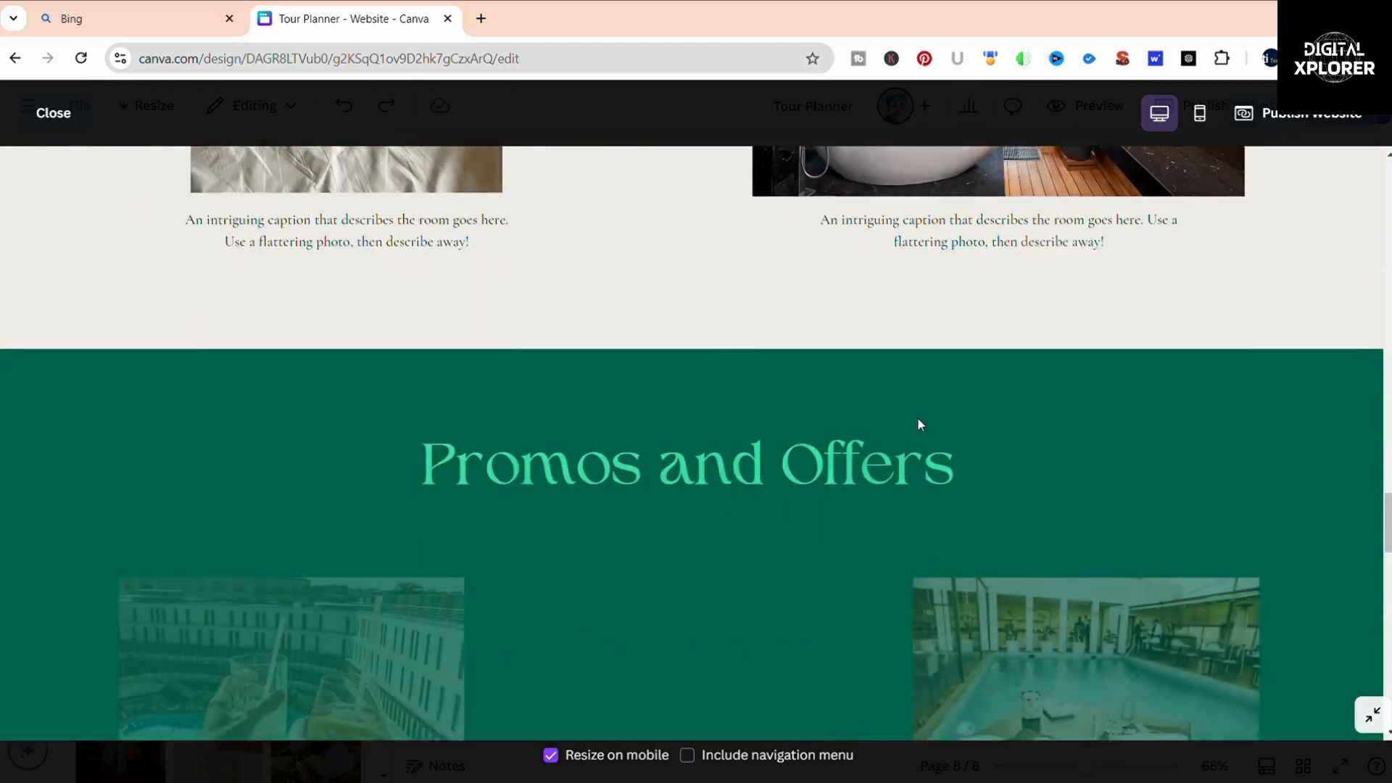
scroll(917, 422, "down", 6)
scroll(918, 421, "down", 5)
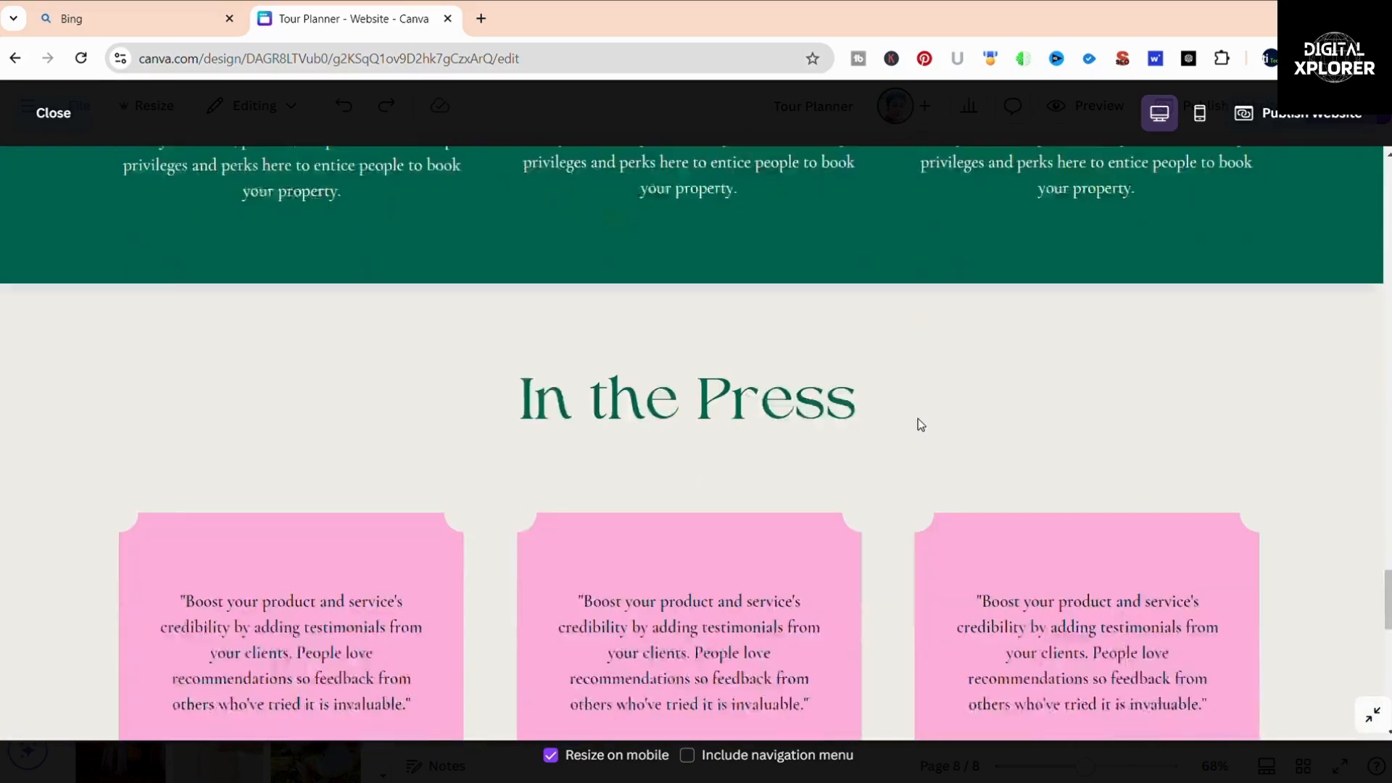
scroll(918, 424, "down", 5)
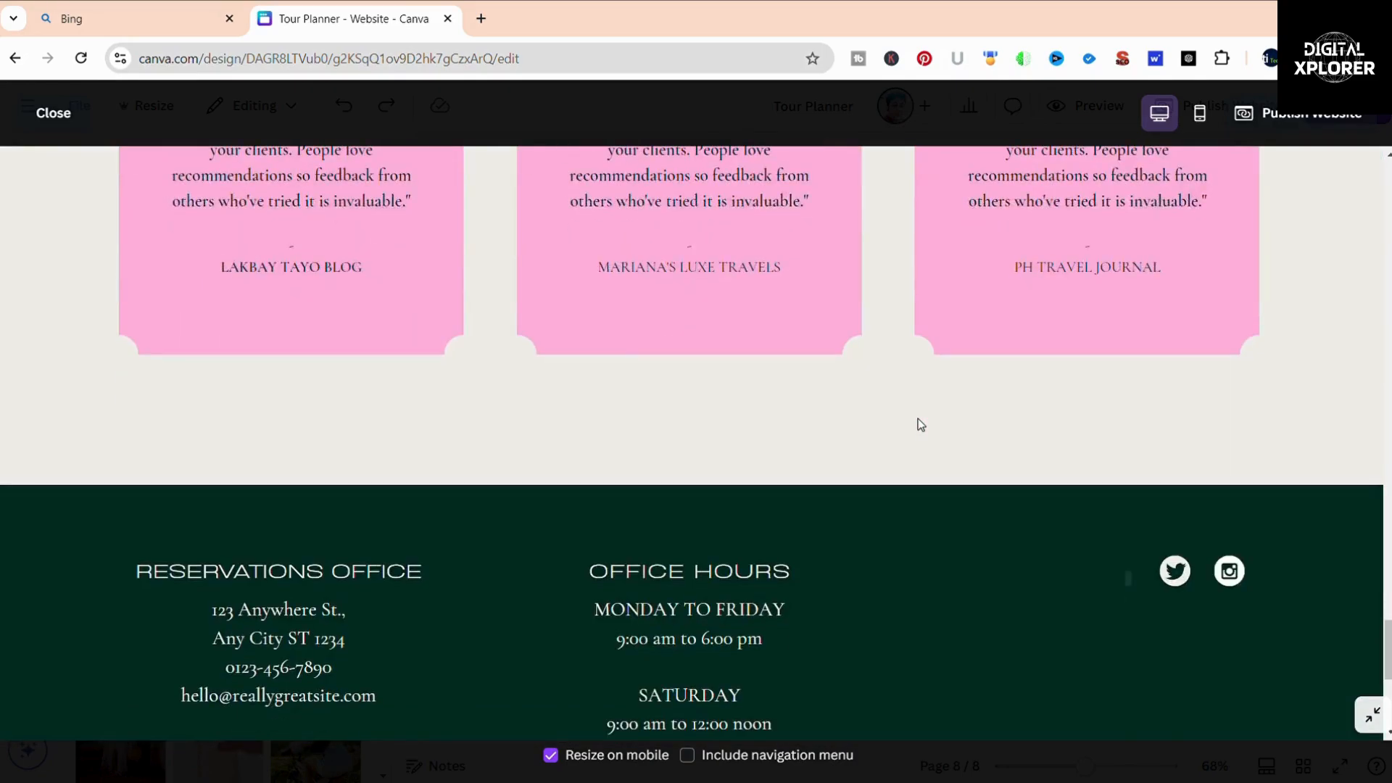
scroll(917, 418, "down", 5)
scroll(61, 223, "up", 8)
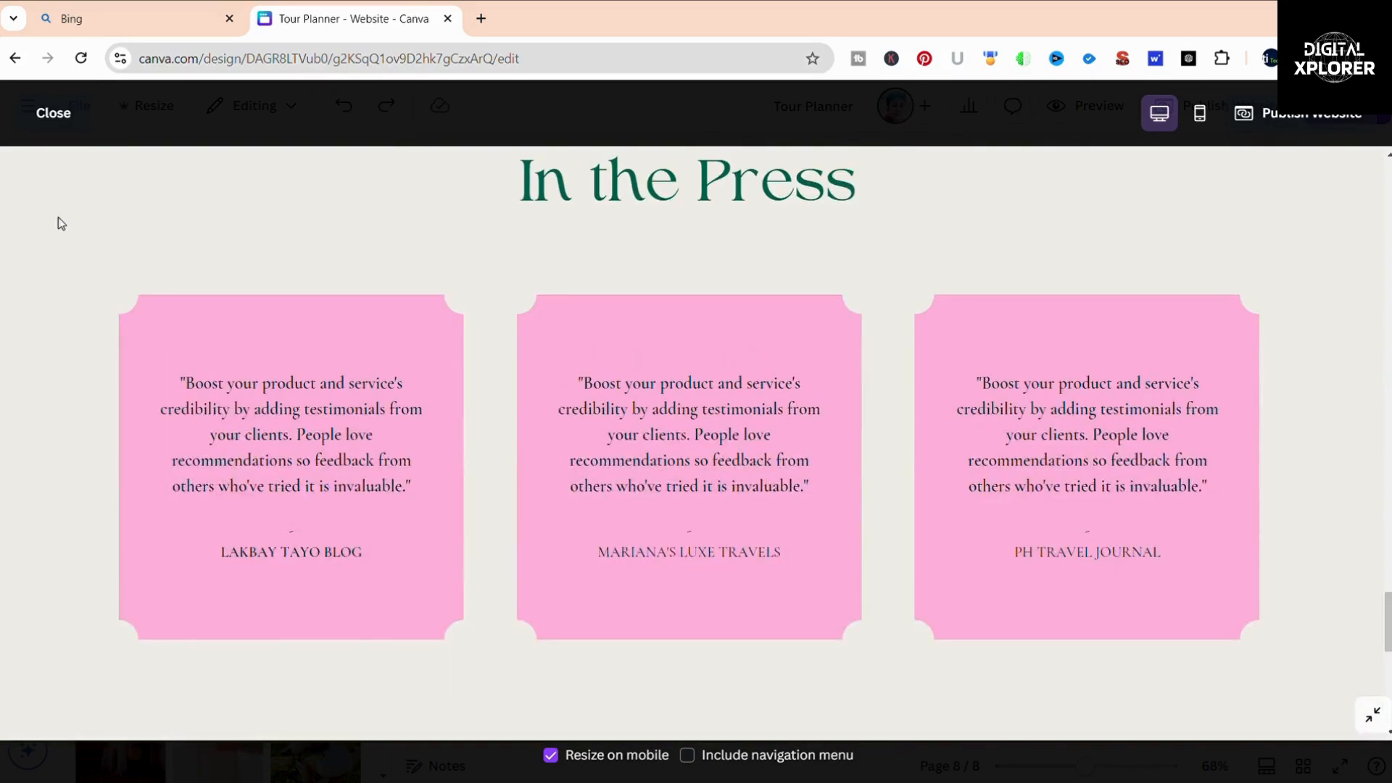
left_click(51, 120)
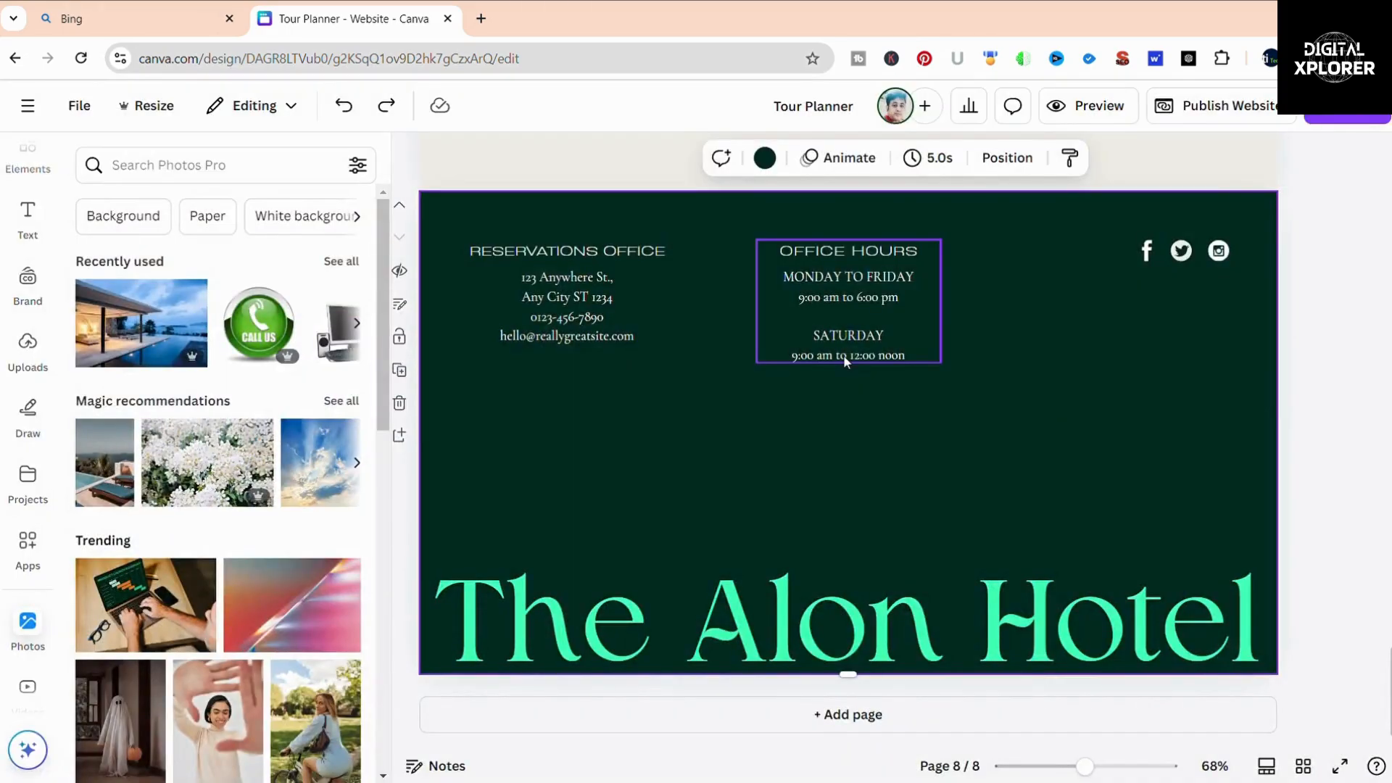
Return to page 1 and preview the website in the mobile layout, examining the header and welcome section.
scroll(1028, 454, "up", 10)
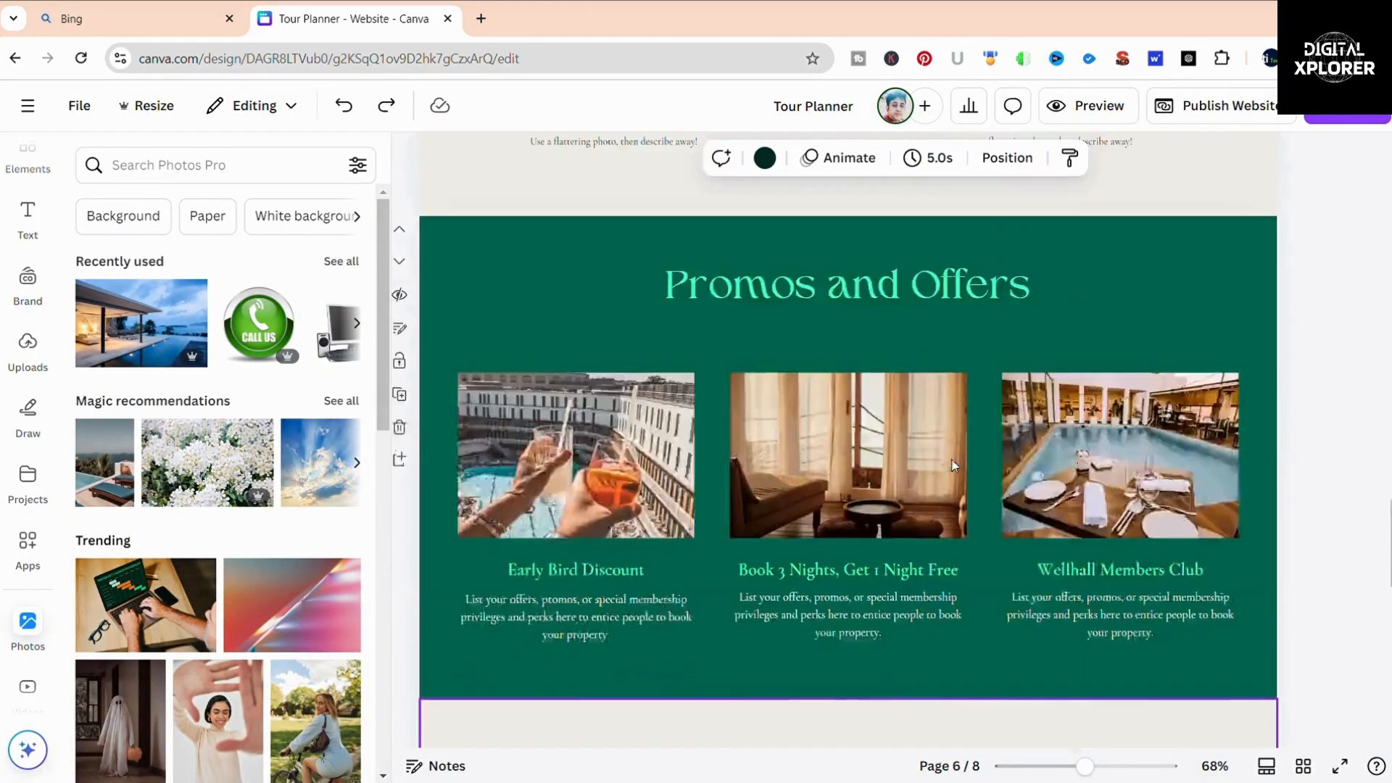
scroll(951, 460, "up", 6)
scroll(943, 456, "up", 20)
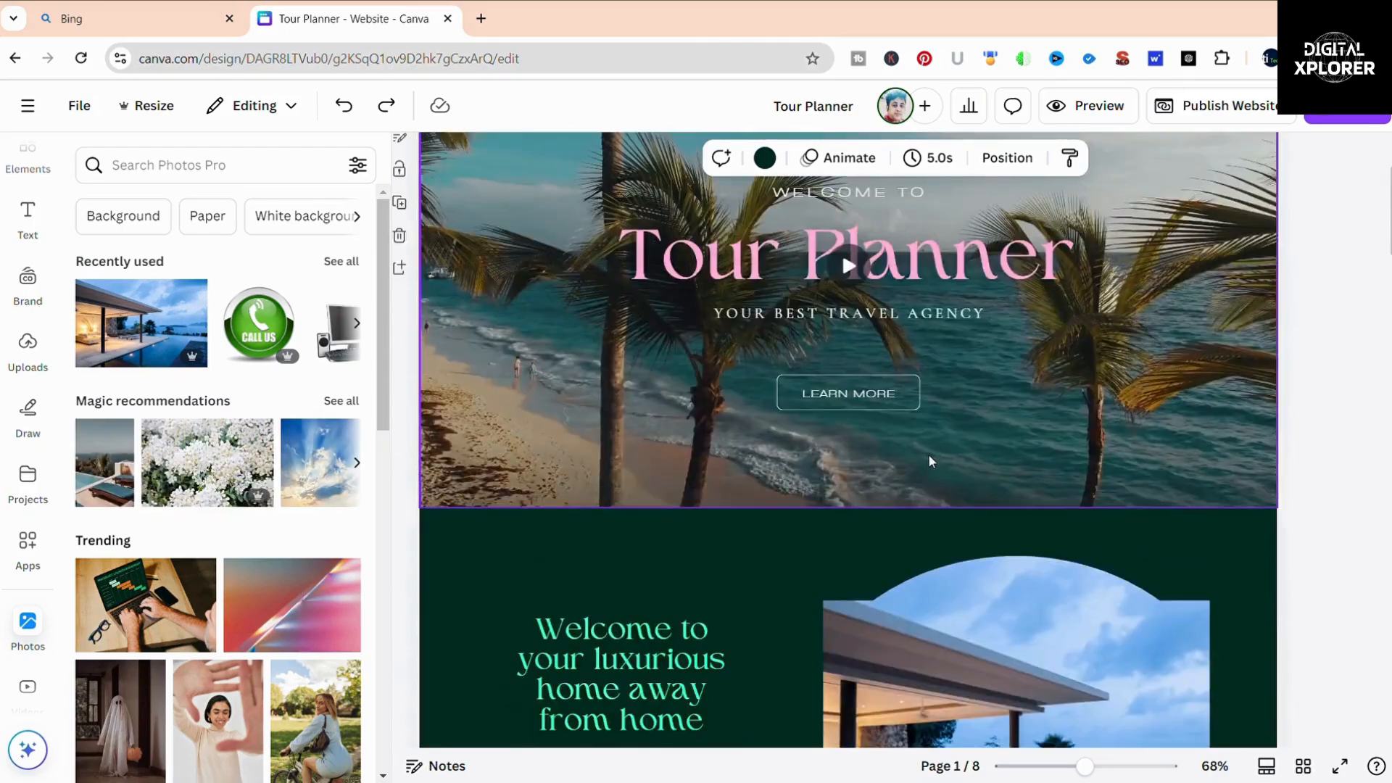
left_click(925, 450)
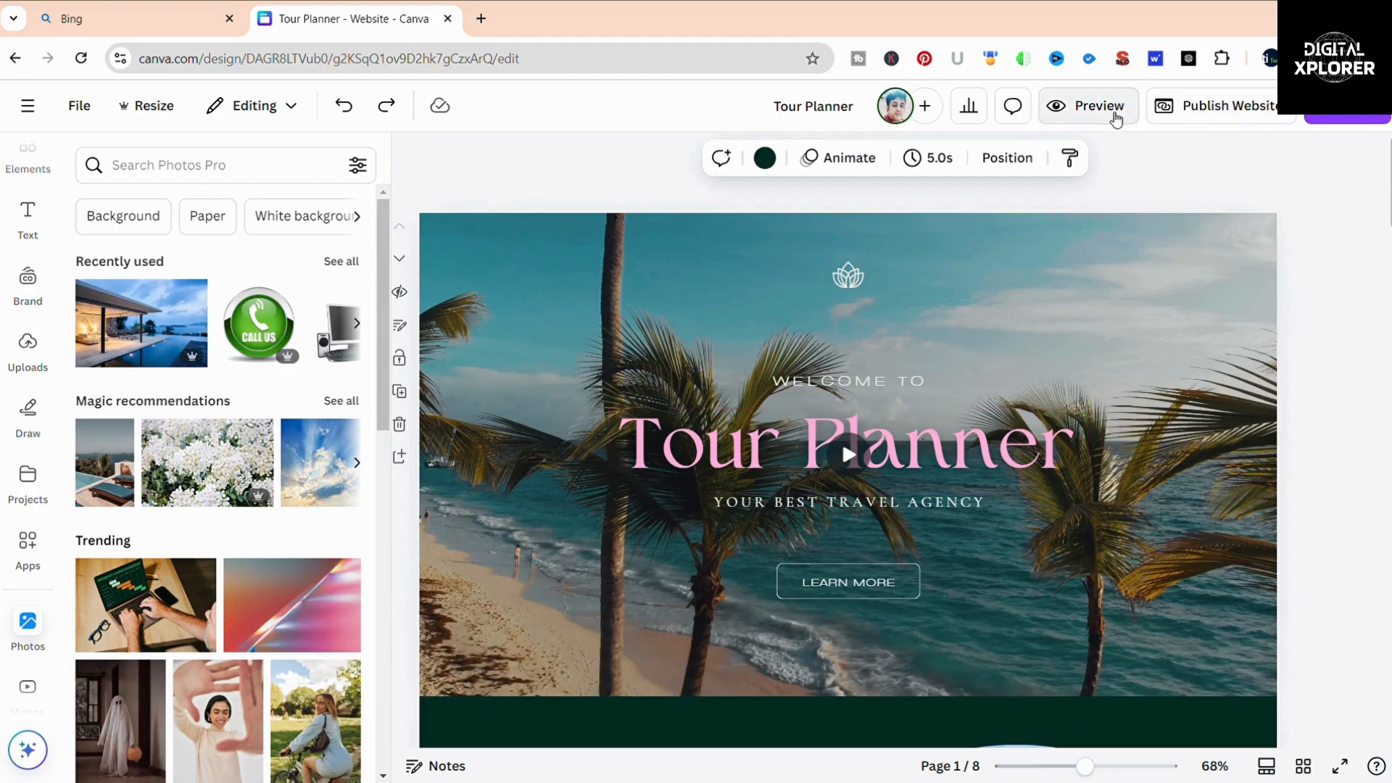
left_click(1114, 109)
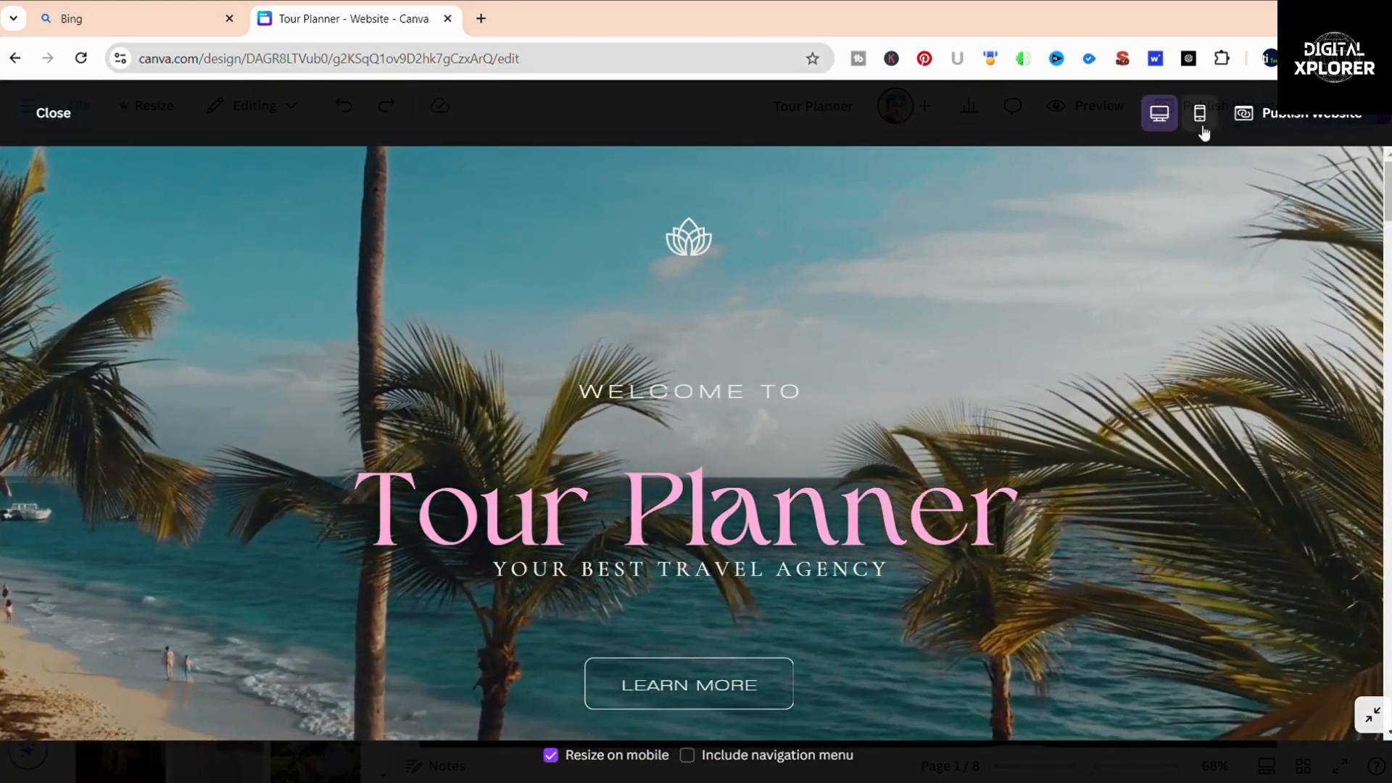
left_click(1204, 131)
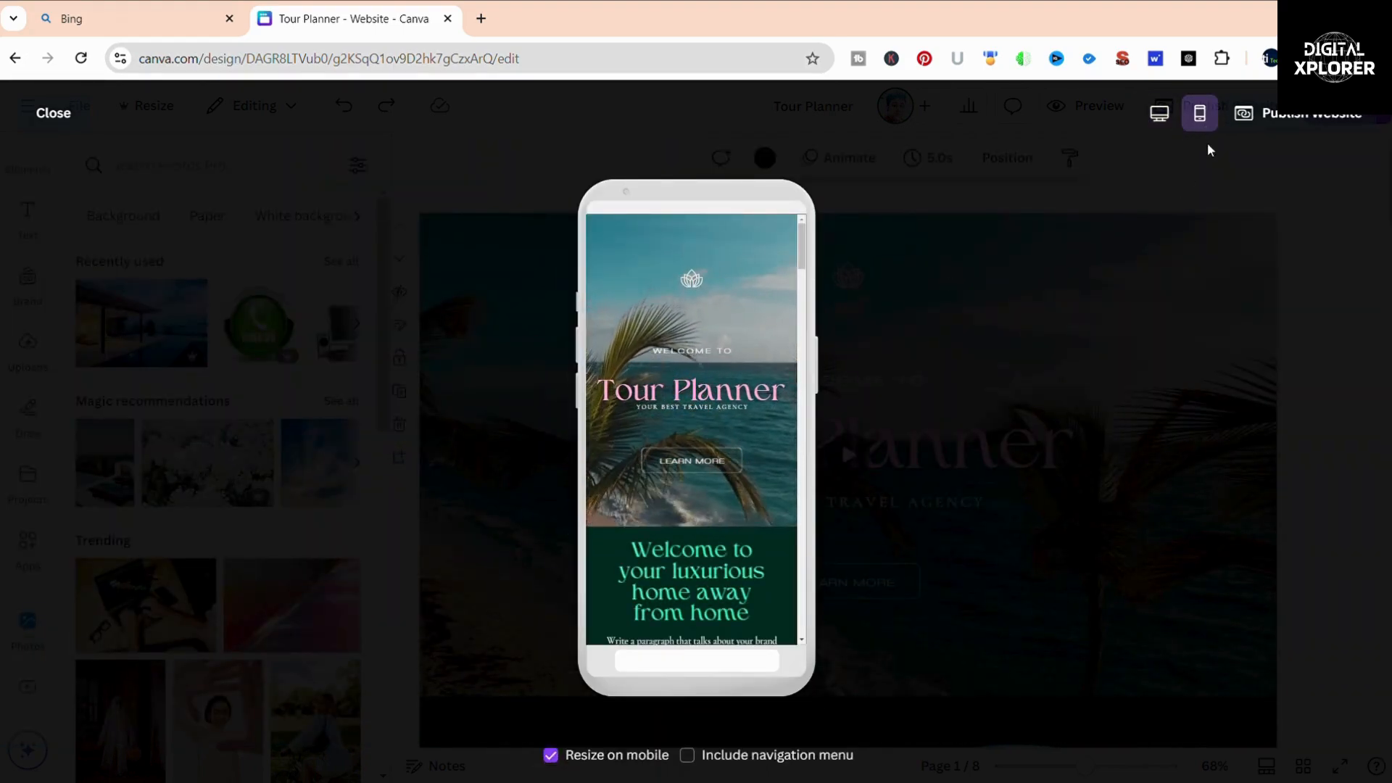
scroll(676, 429, "down", 4)
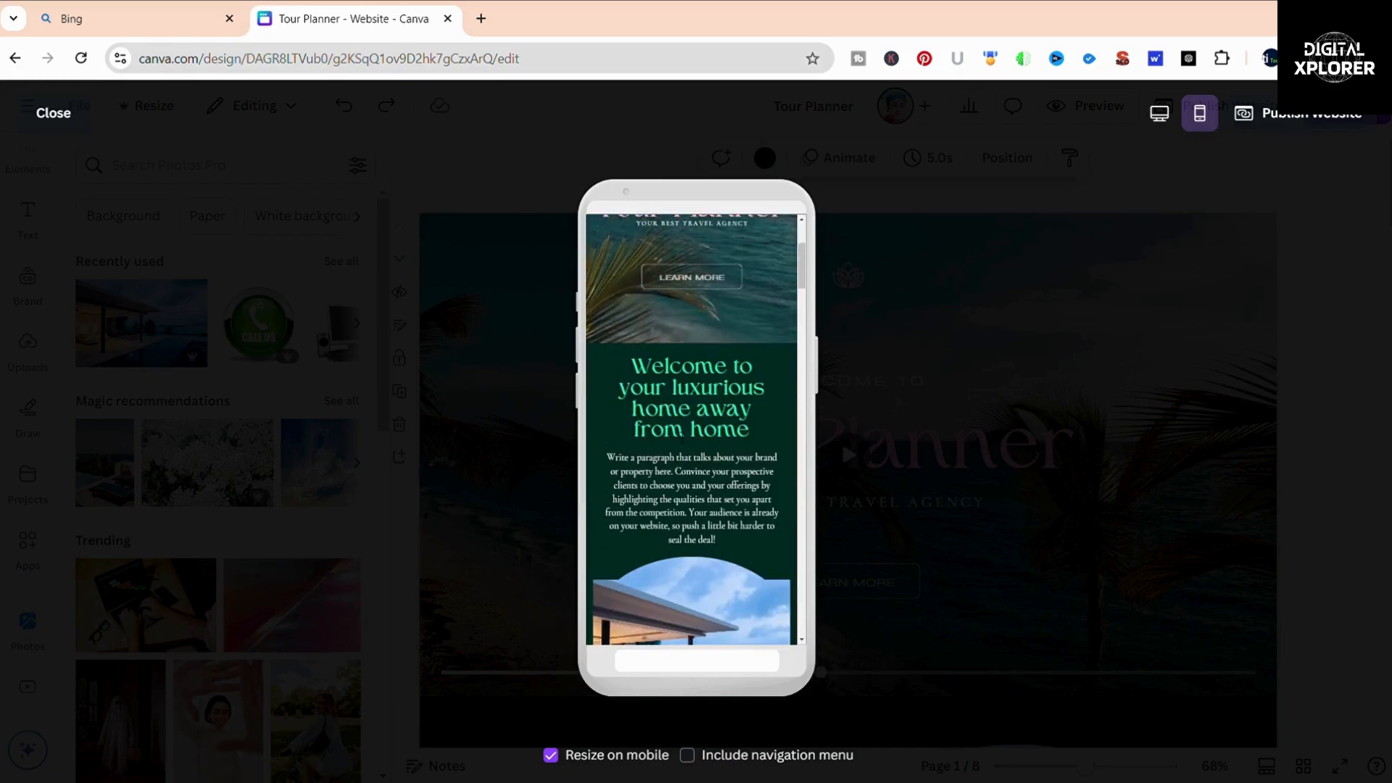
Look over the mobile preview from the welcome section through Accommodations and Promos and Offers to the footer, and close the preview.
scroll(681, 435, "down", 6)
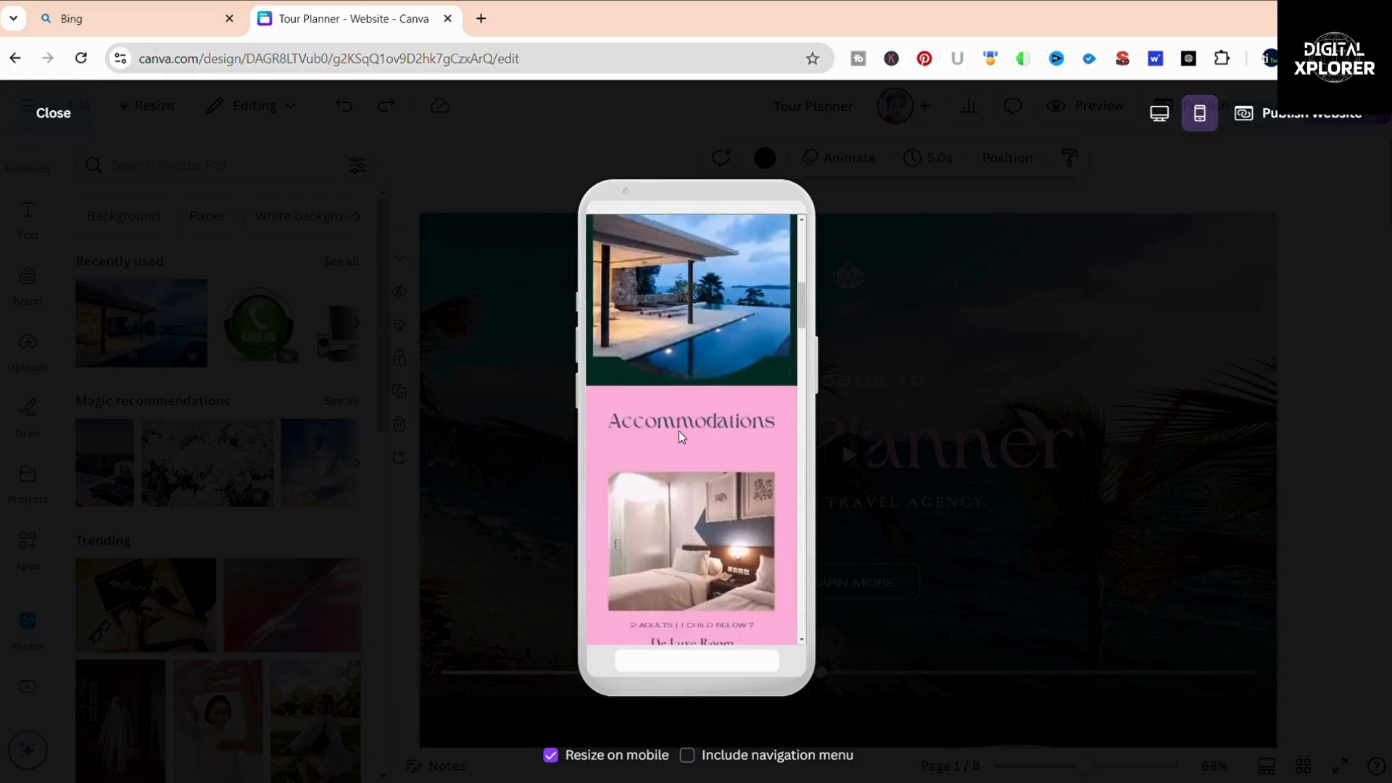
scroll(681, 435, "down", 5)
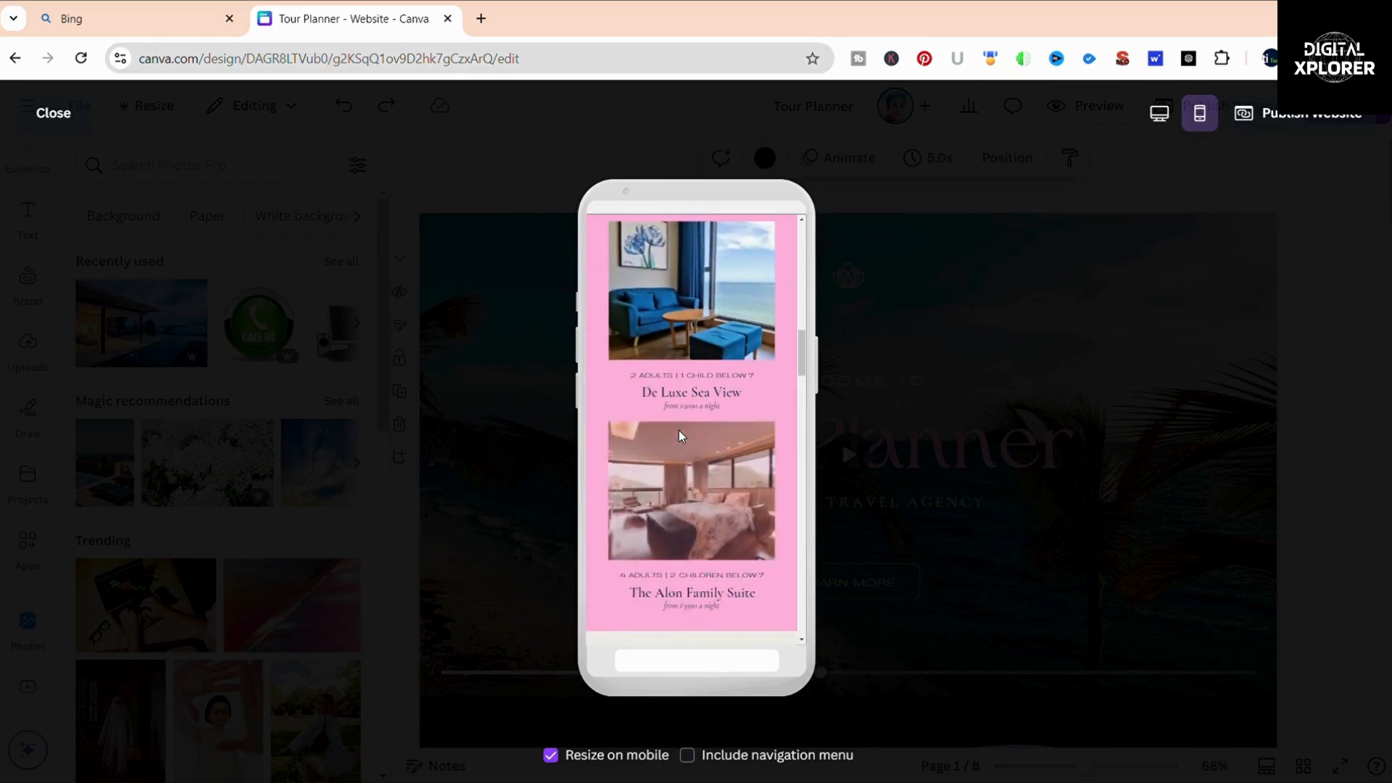
scroll(682, 435, "down", 5)
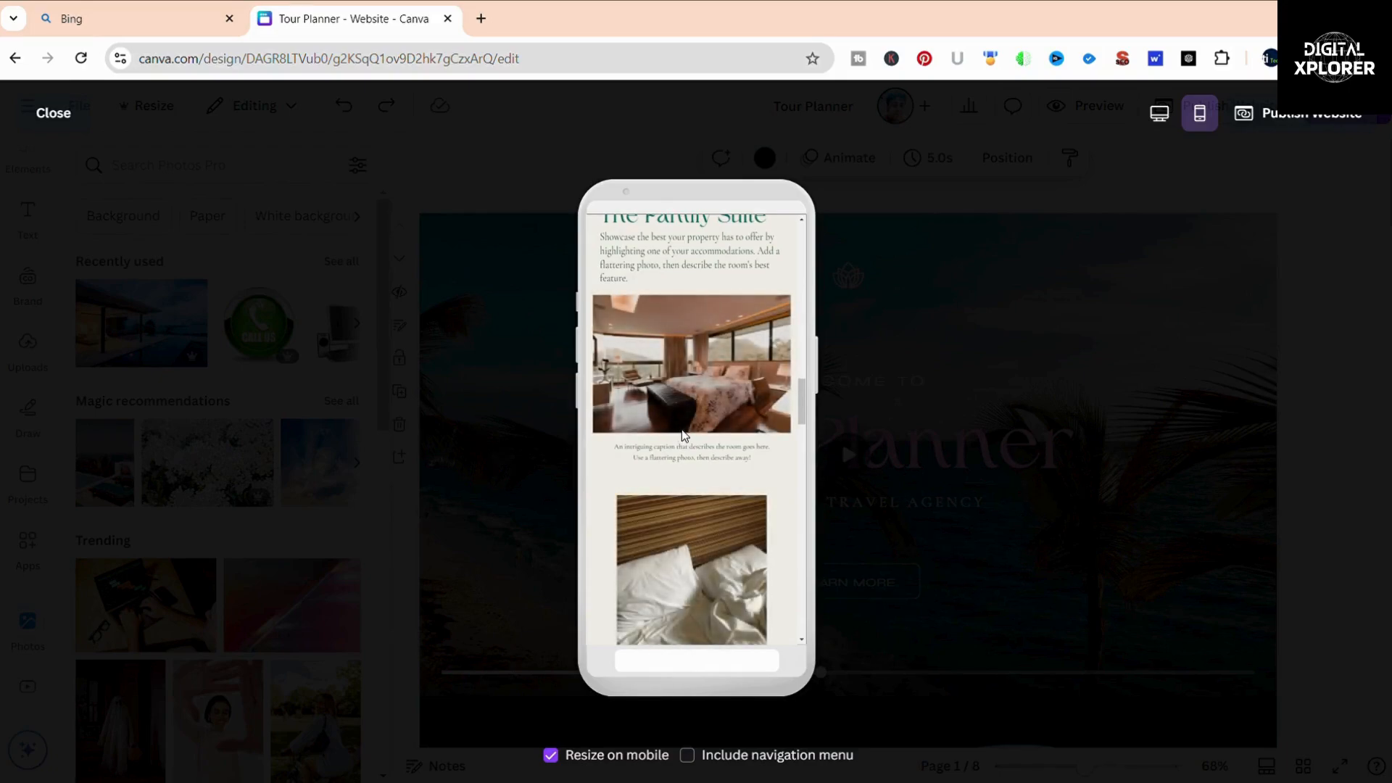
scroll(681, 435, "down", 8)
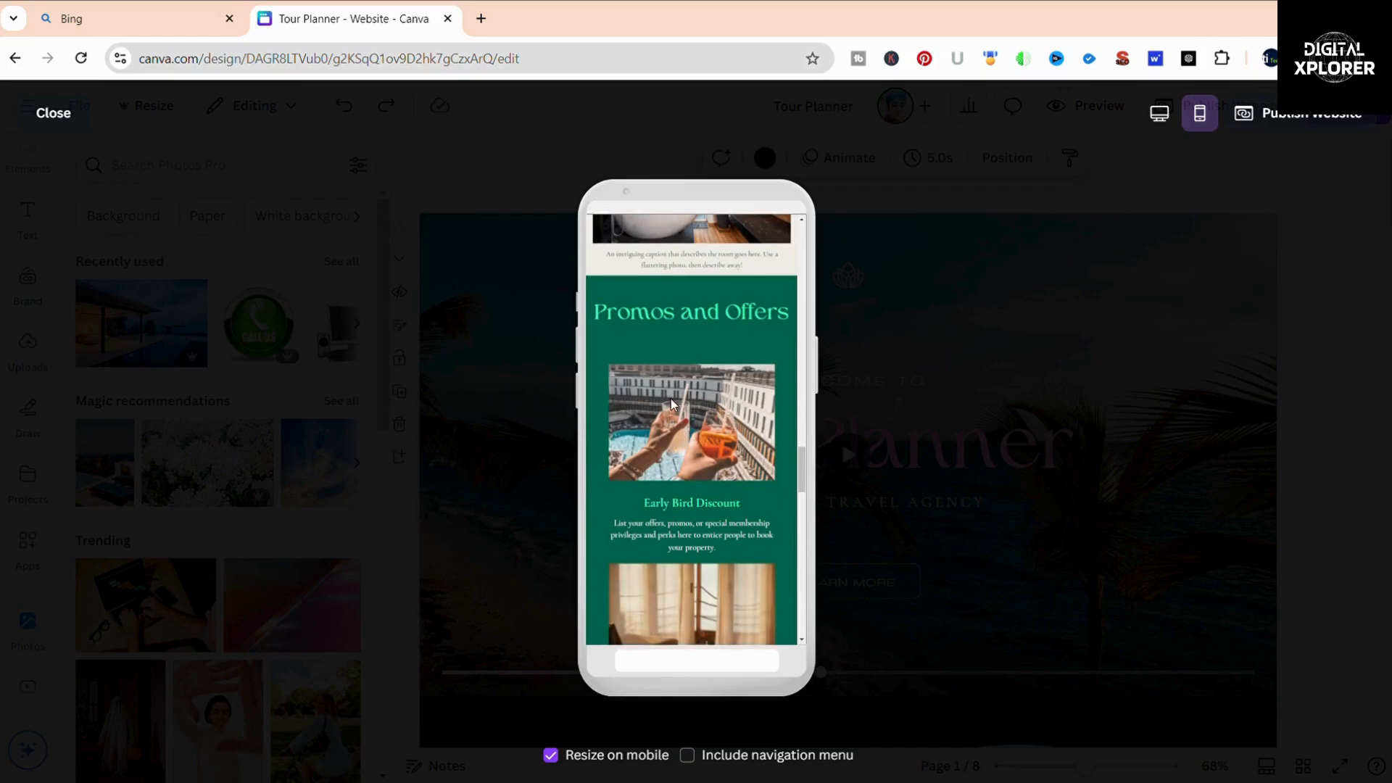
scroll(662, 442, "down", 10)
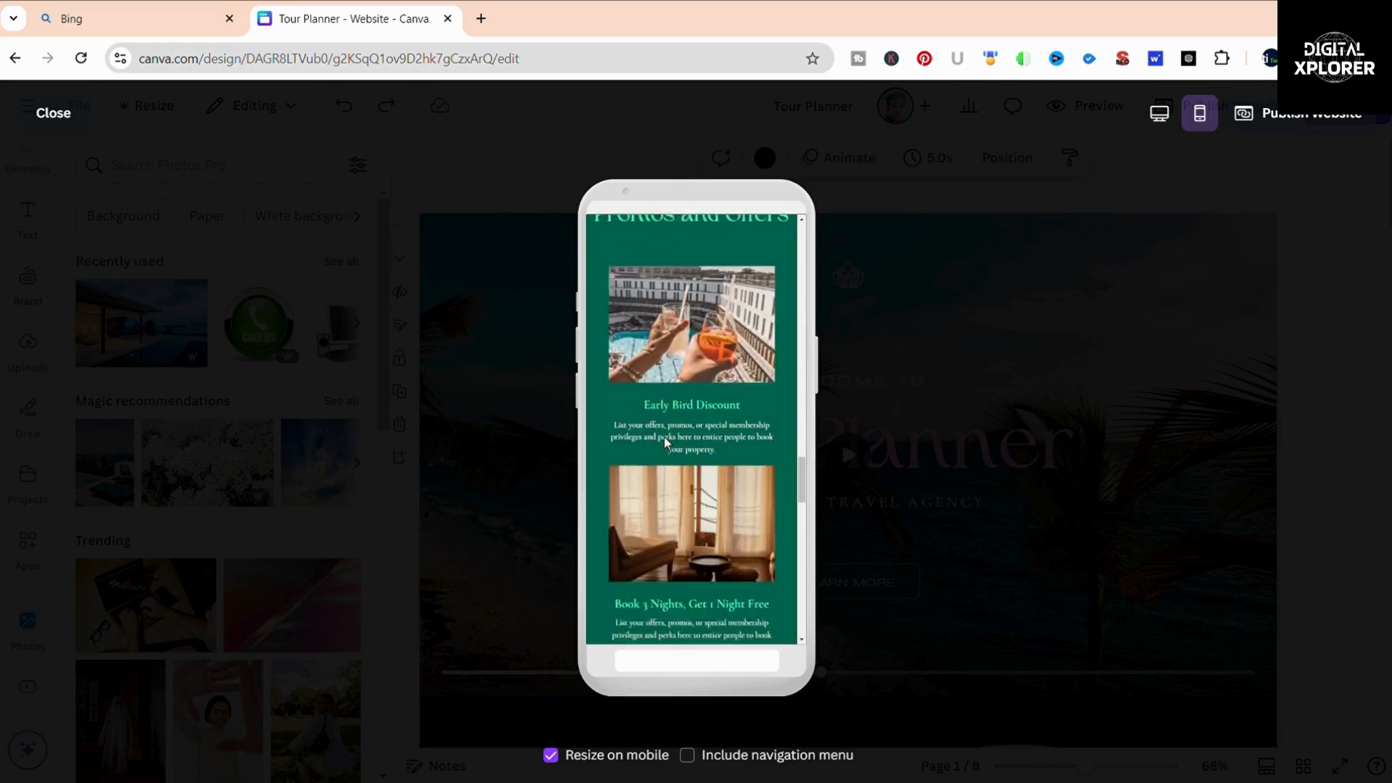
scroll(664, 437, "down", 6)
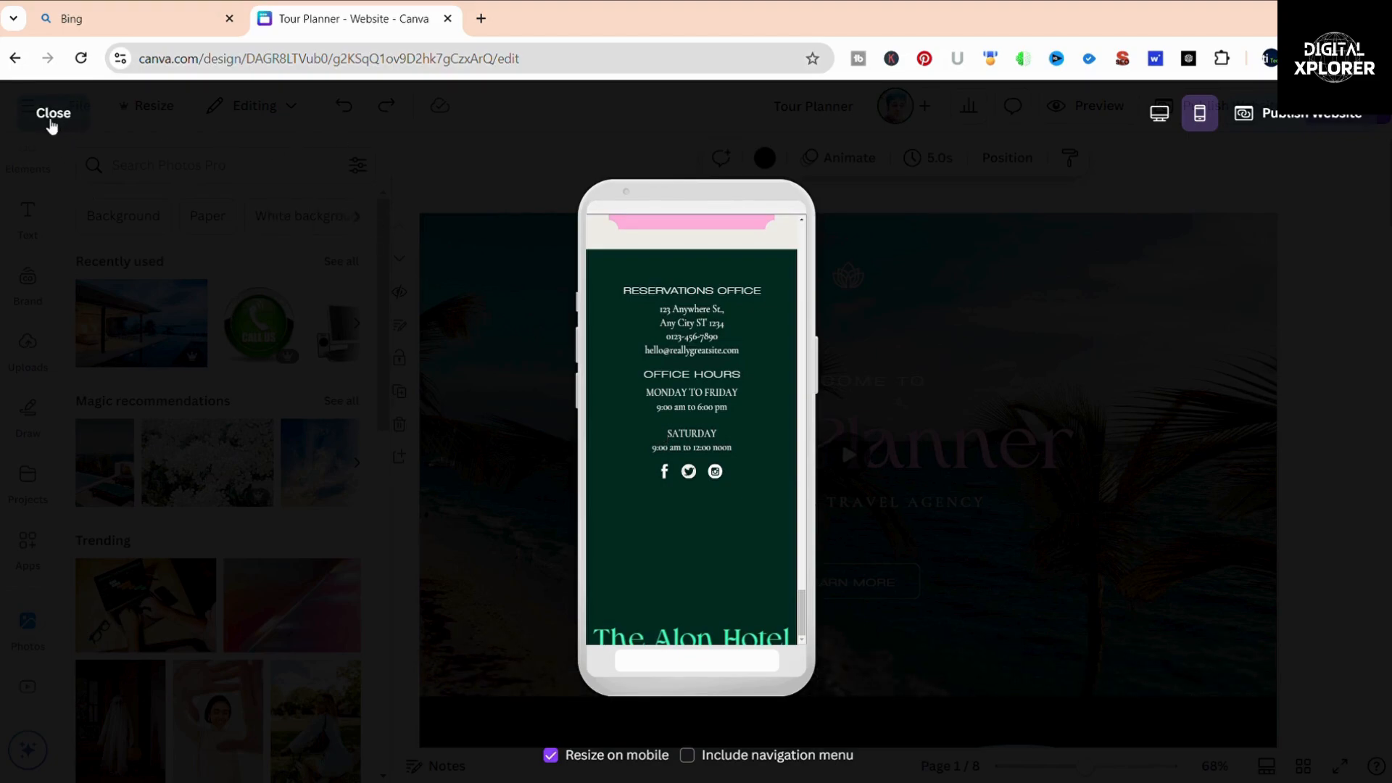
left_click(51, 123)
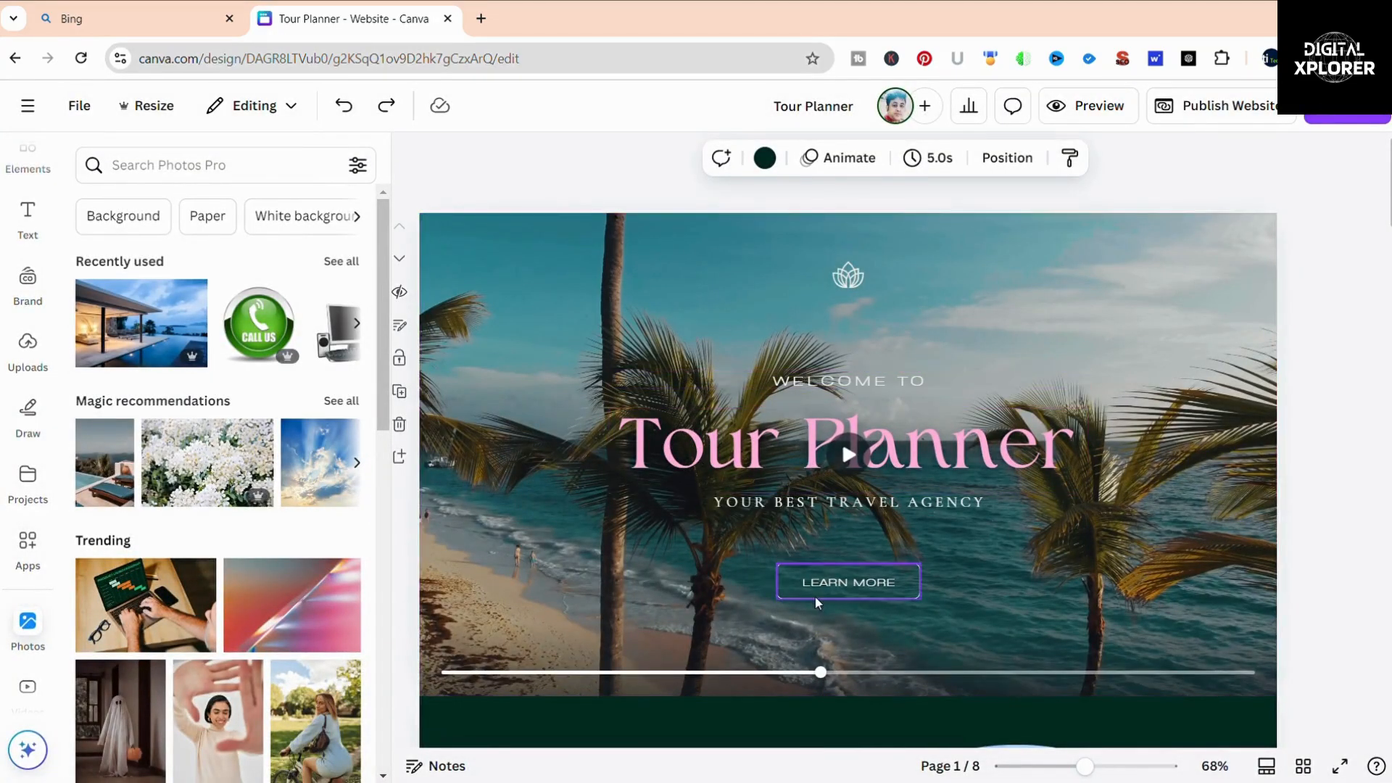
Apply the Wipe text animation to the YOUR BEST TRAVEL AGENCY tagline and reduce its speed to near the minimum.
left_click(800, 508)
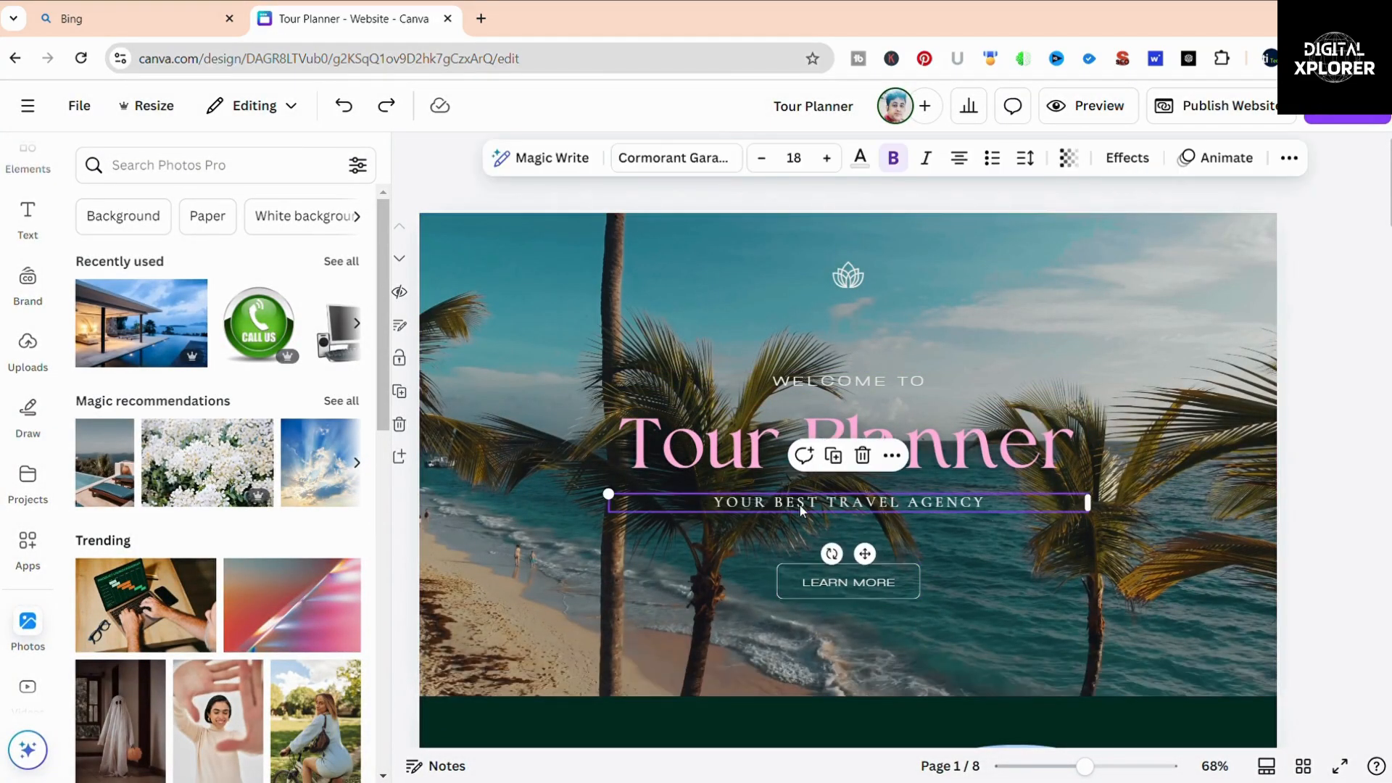
left_click(1242, 160)
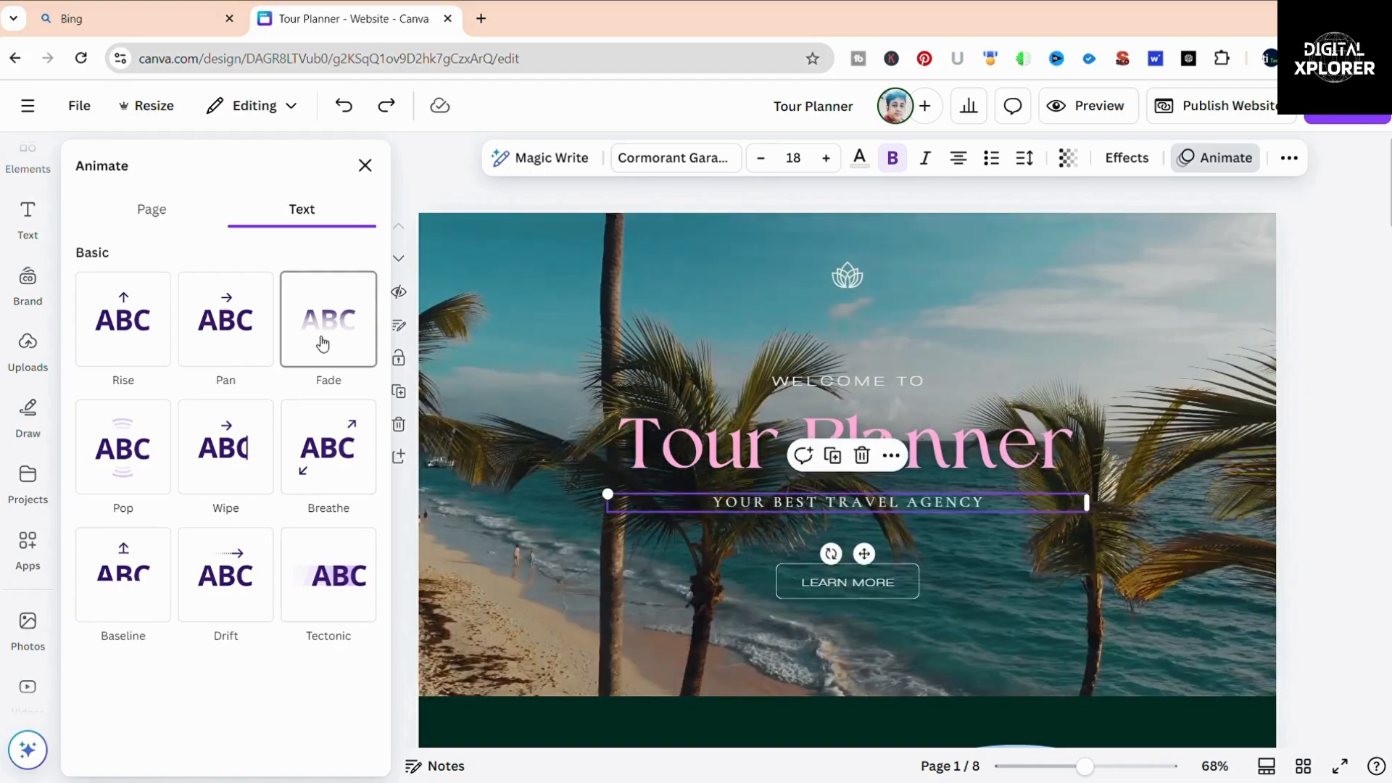
left_click(246, 472)
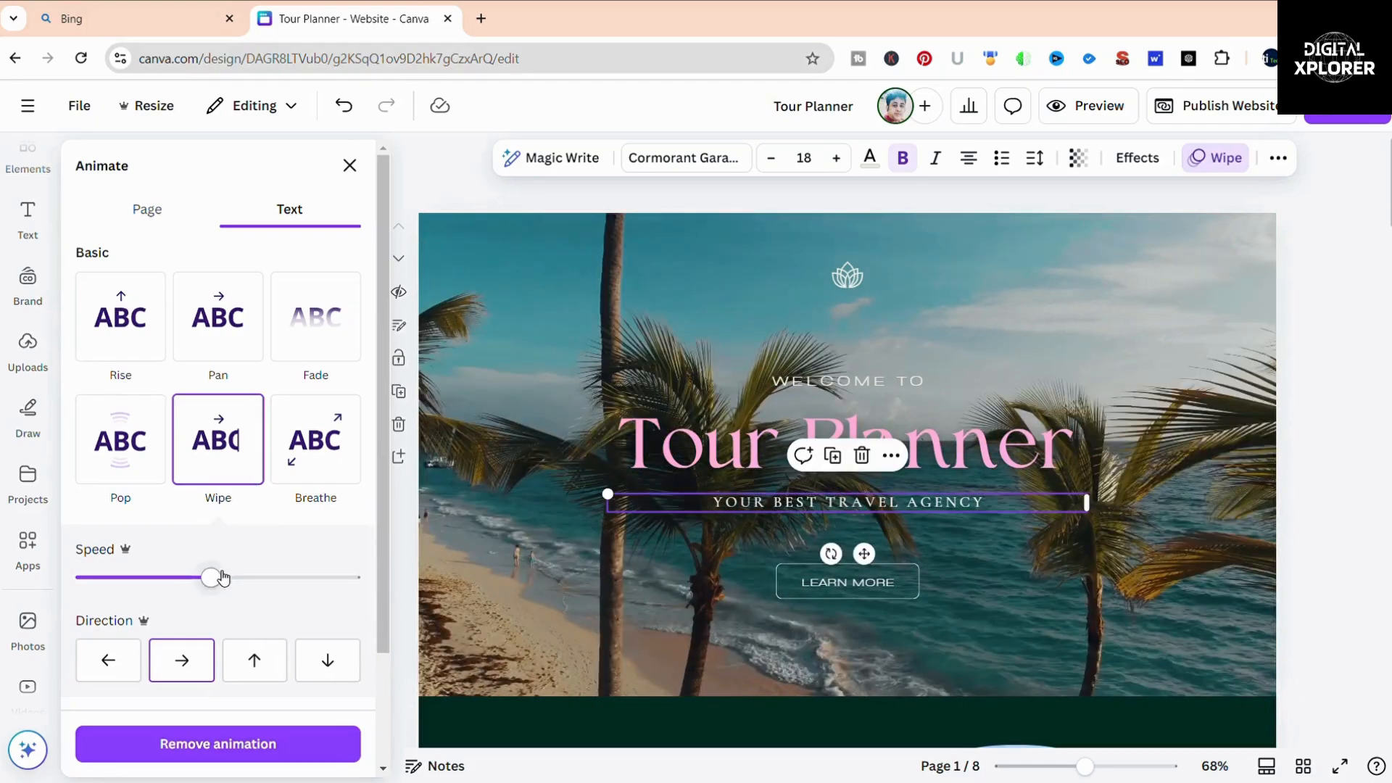
left_click_drag(118, 580, 107, 579)
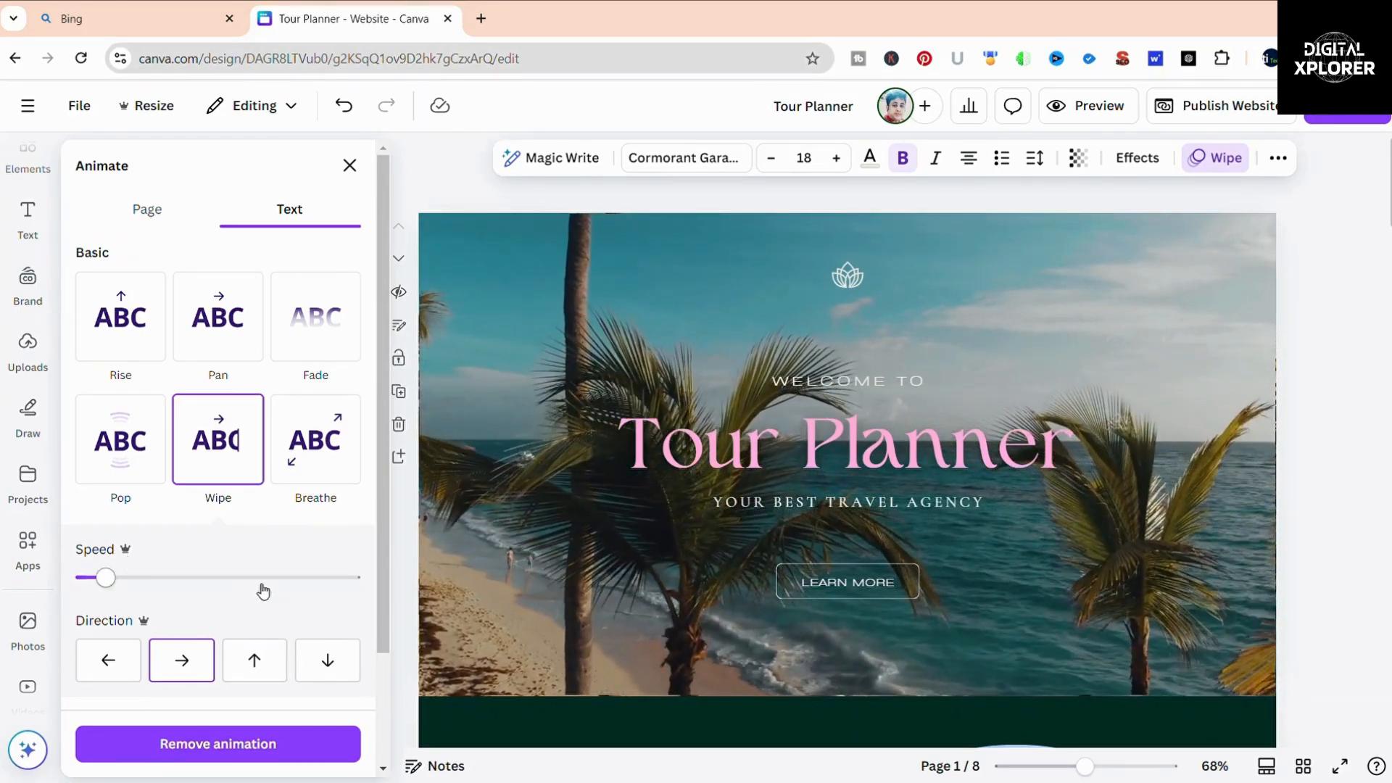
scroll(307, 602, "down", 2)
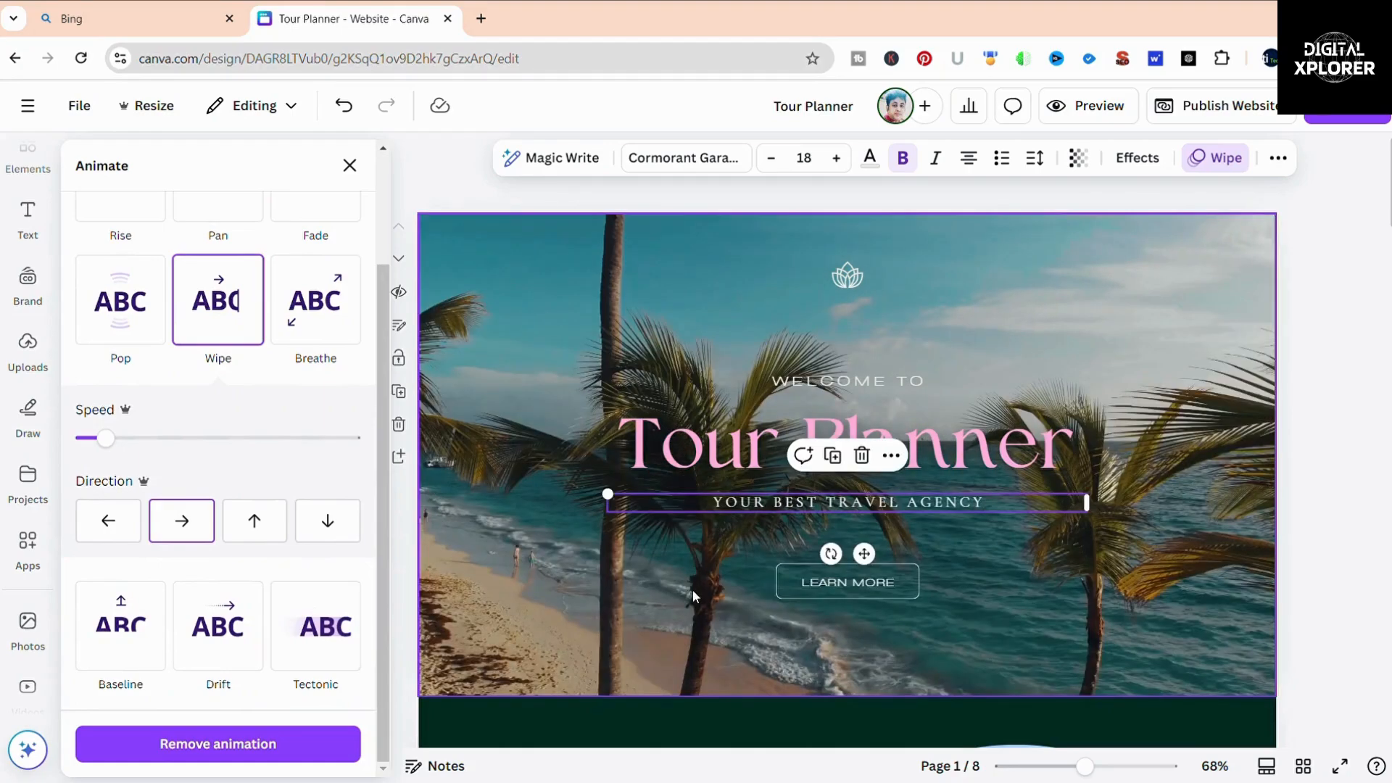
left_click(1189, 614)
Set the font size of the "Welcome to your luxurious home away from home" heading on page 2 to 42.
scroll(1131, 594, "down", 5)
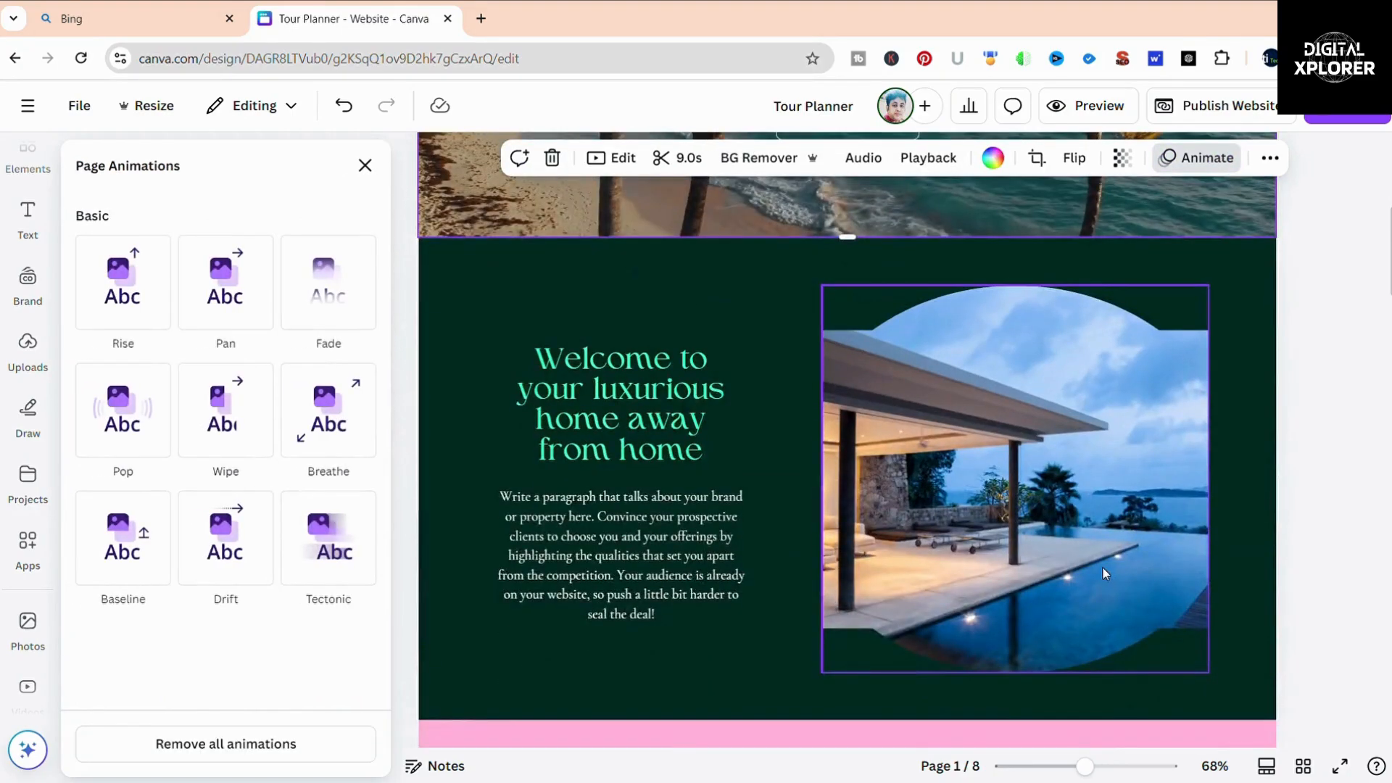
left_click(601, 392)
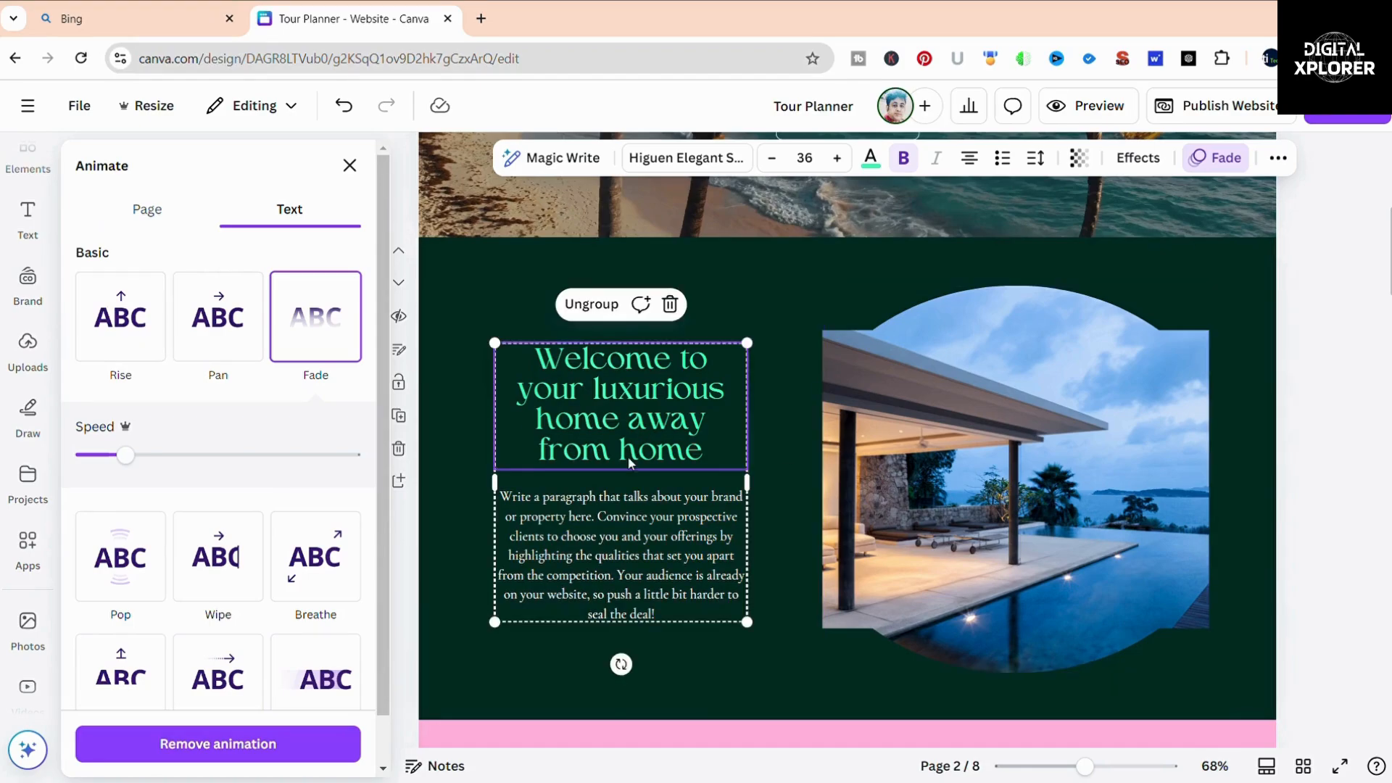
scroll(768, 398, "down", 5)
scroll(754, 399, "up", 5)
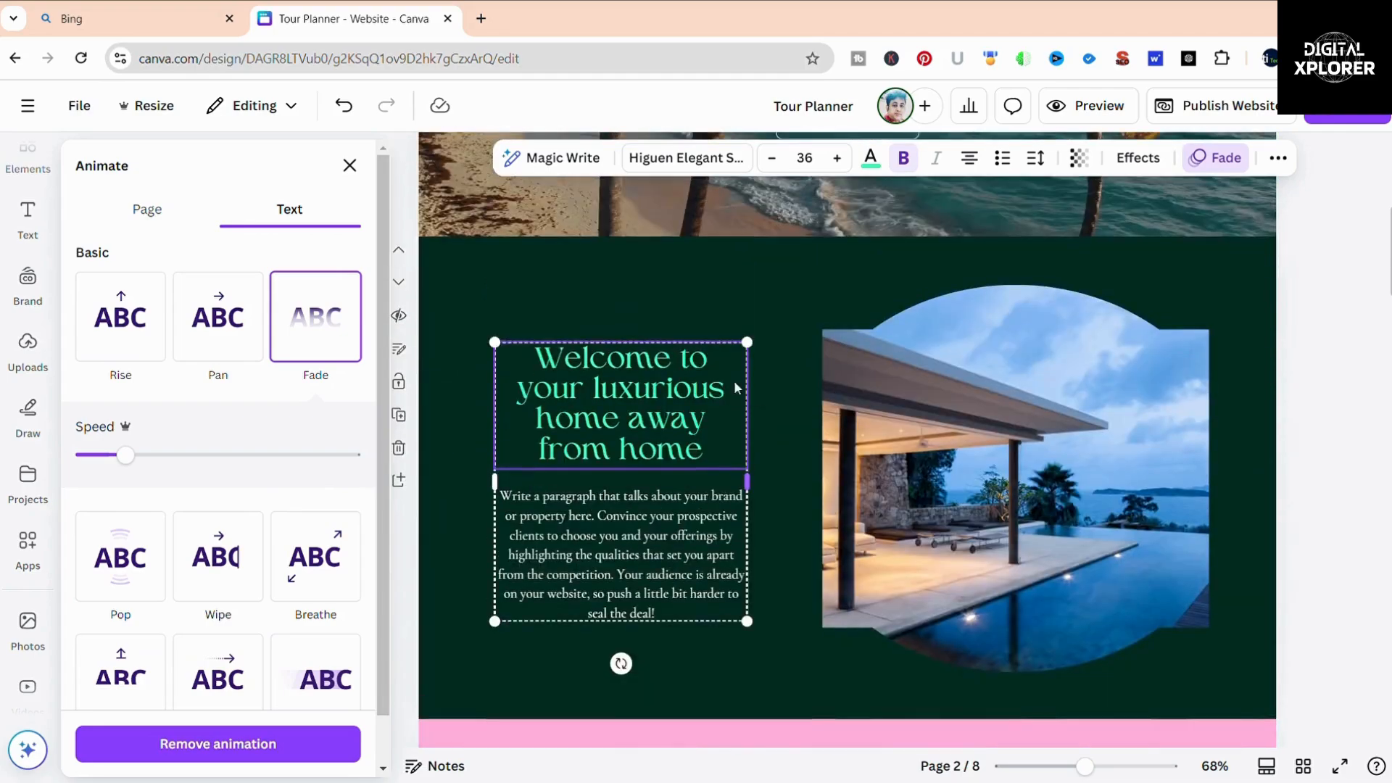
double_click(659, 389)
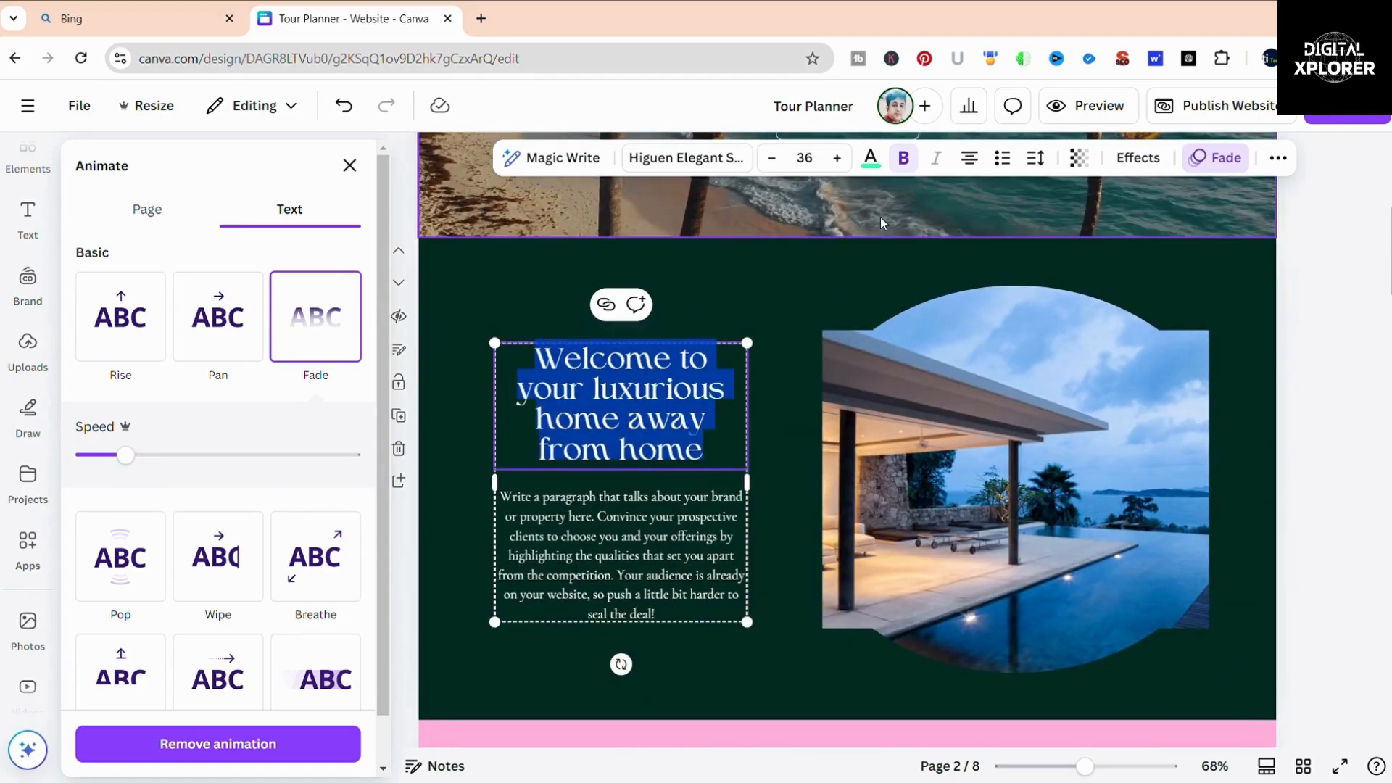
left_click(845, 161)
left_click(845, 161)
left_click(845, 161)
left_click(845, 160)
left_click(845, 161)
left_click(845, 160)
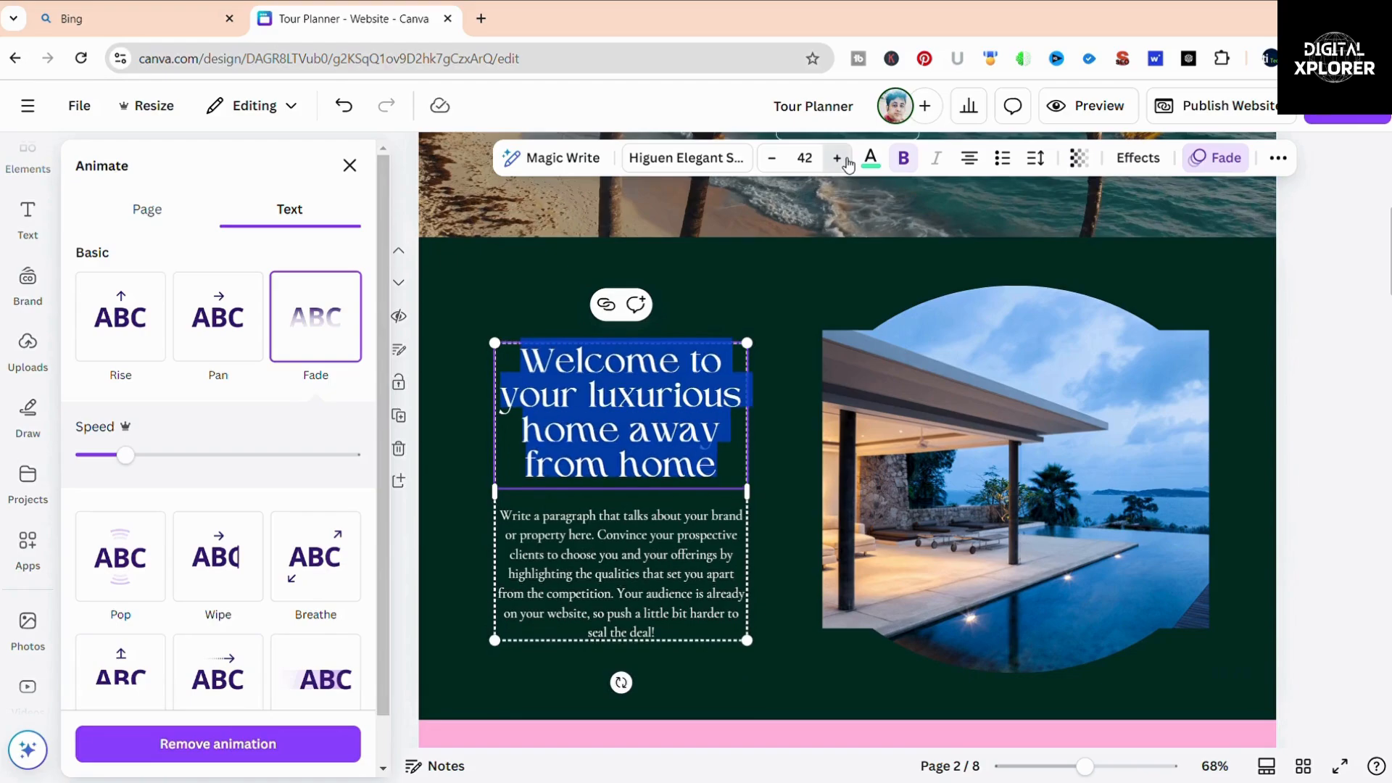
left_click(770, 334)
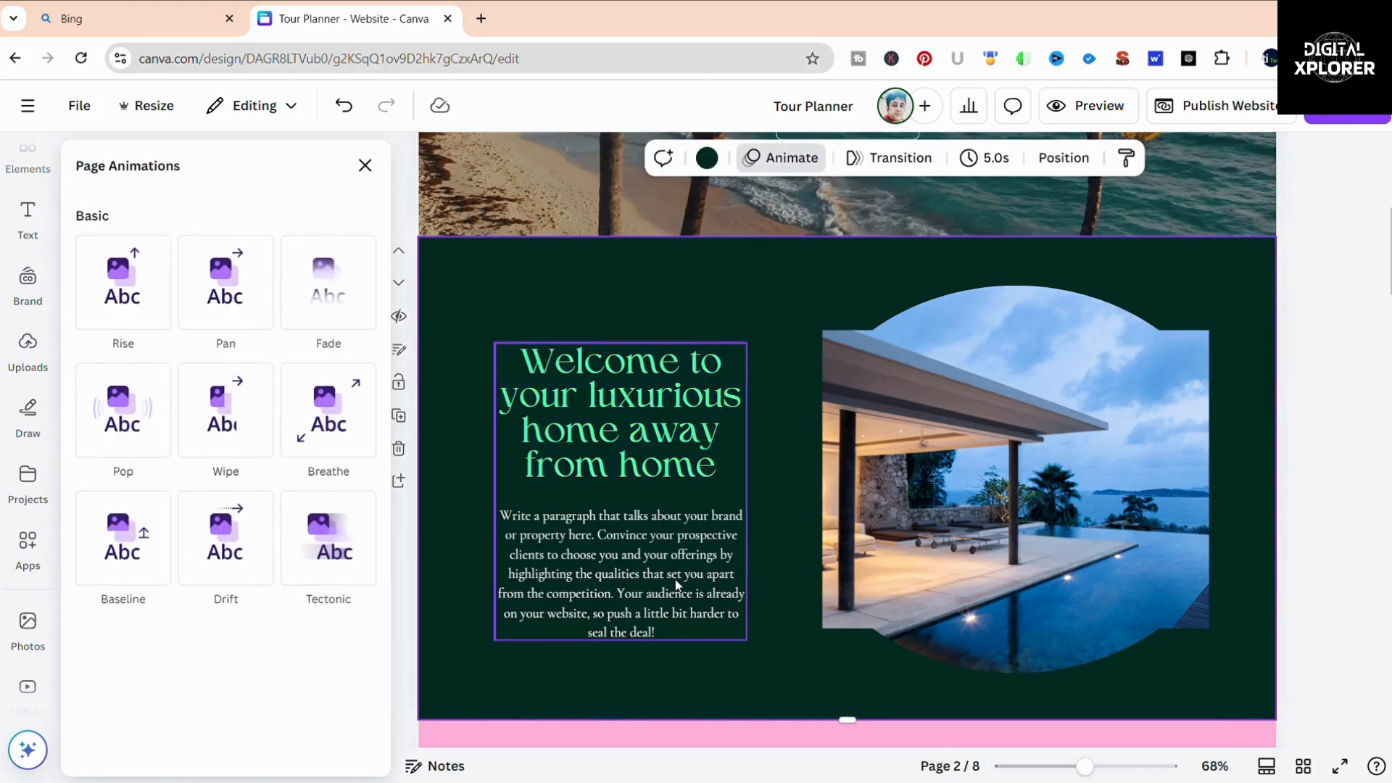
left_click(739, 566)
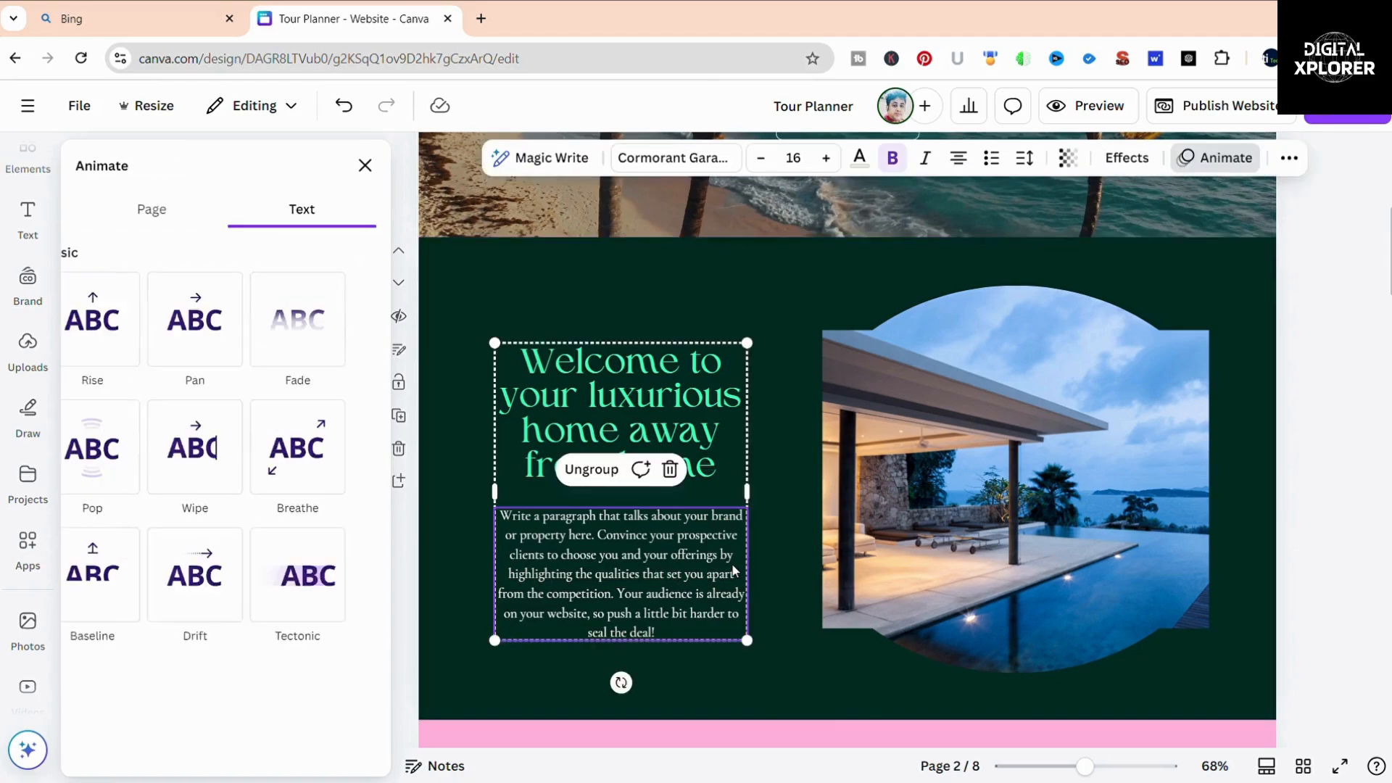
left_click(781, 507)
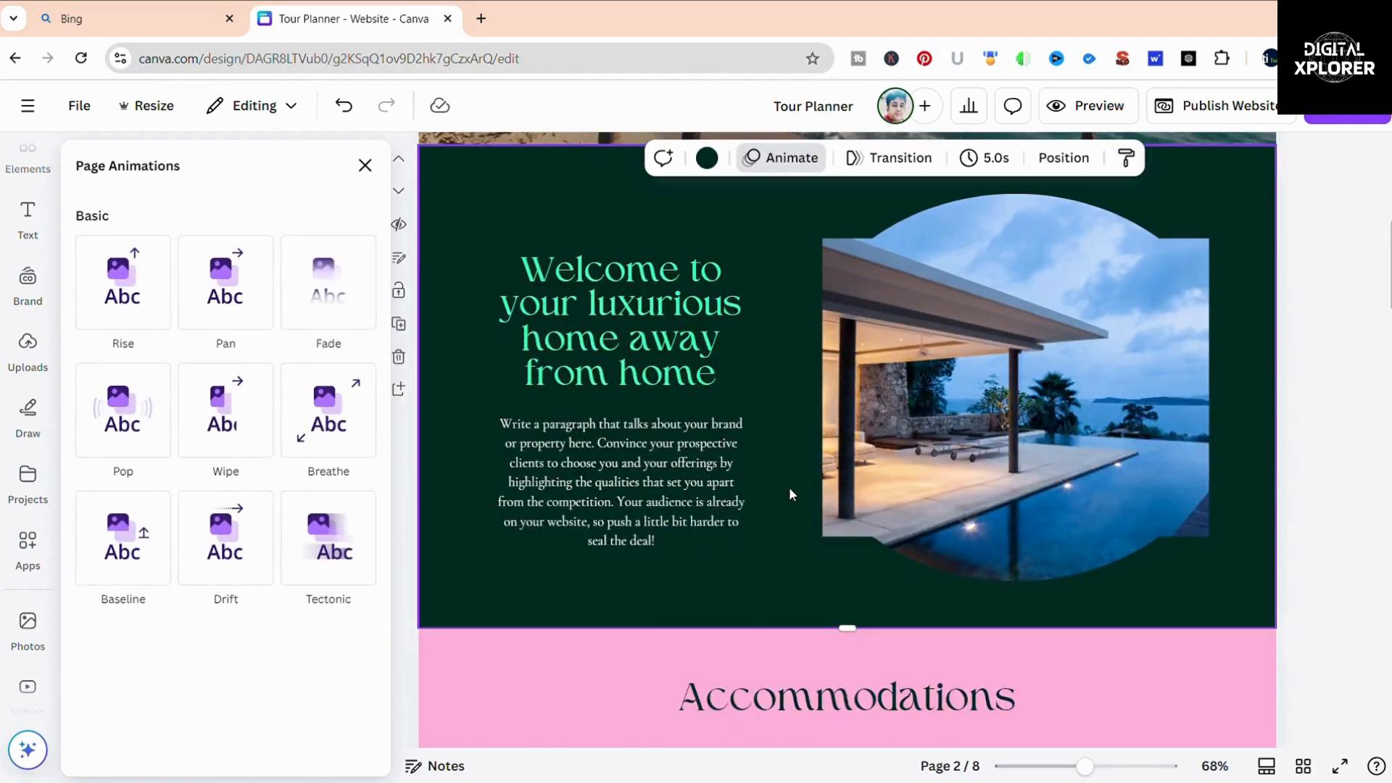
scroll(789, 486, "down", 6)
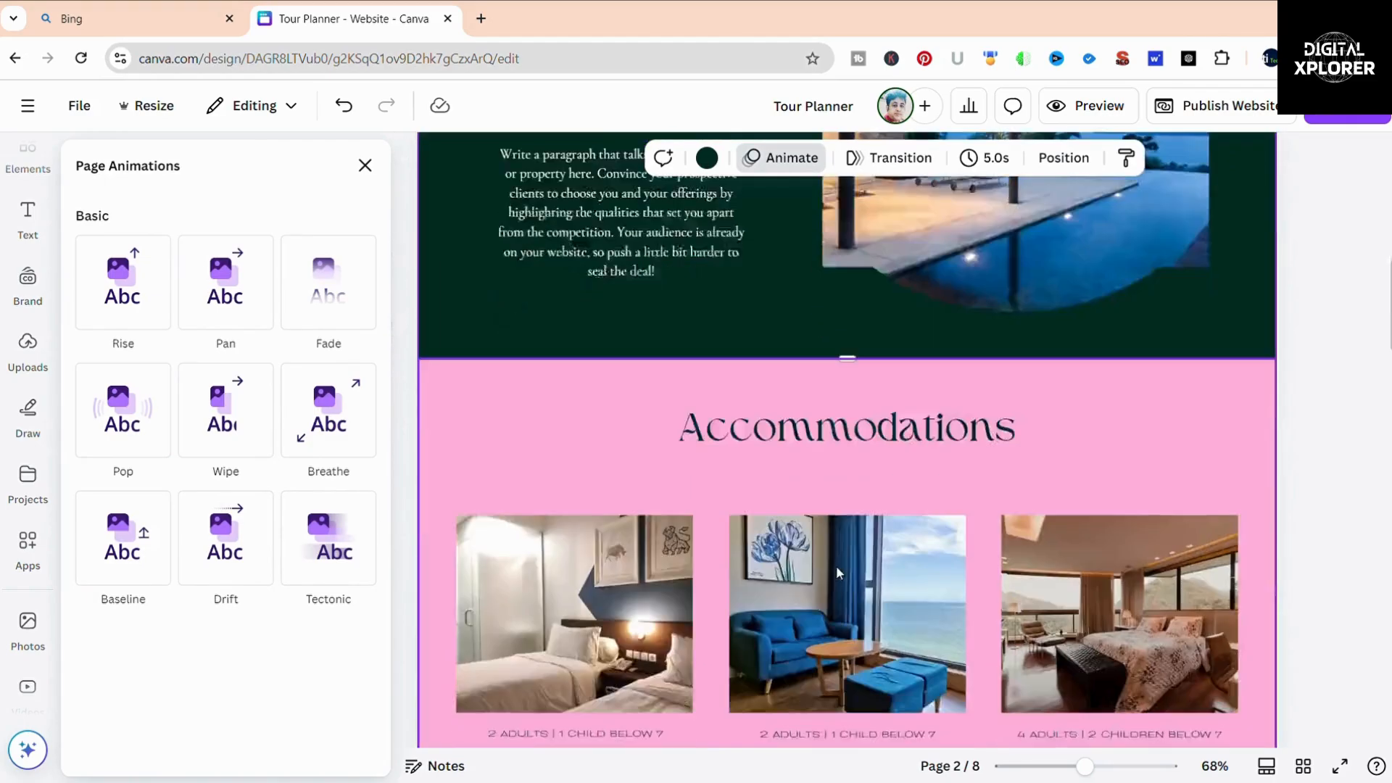
scroll(836, 567, "up", 6)
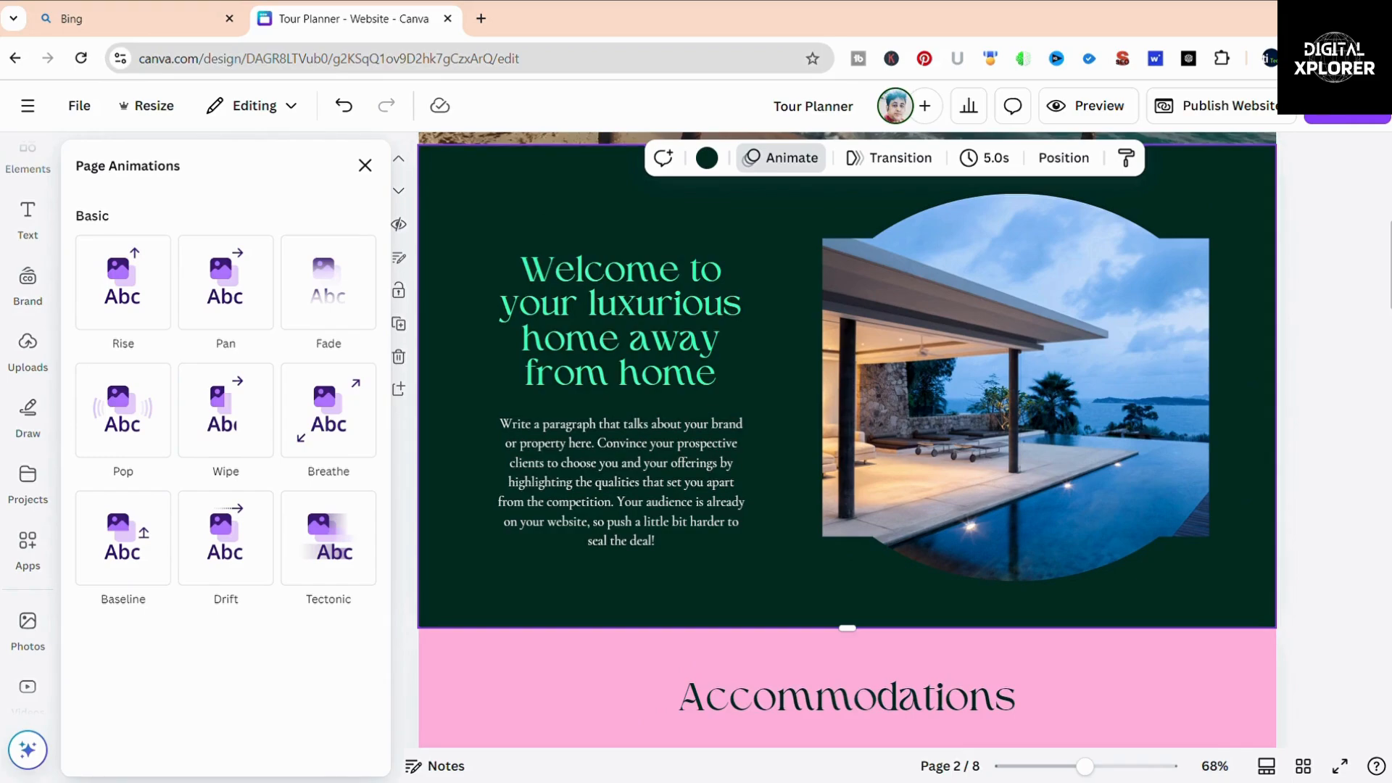
Publish the design as a website on digitalkolkata.my.canva.site with the subpath tourplanner.
left_click(1365, 118)
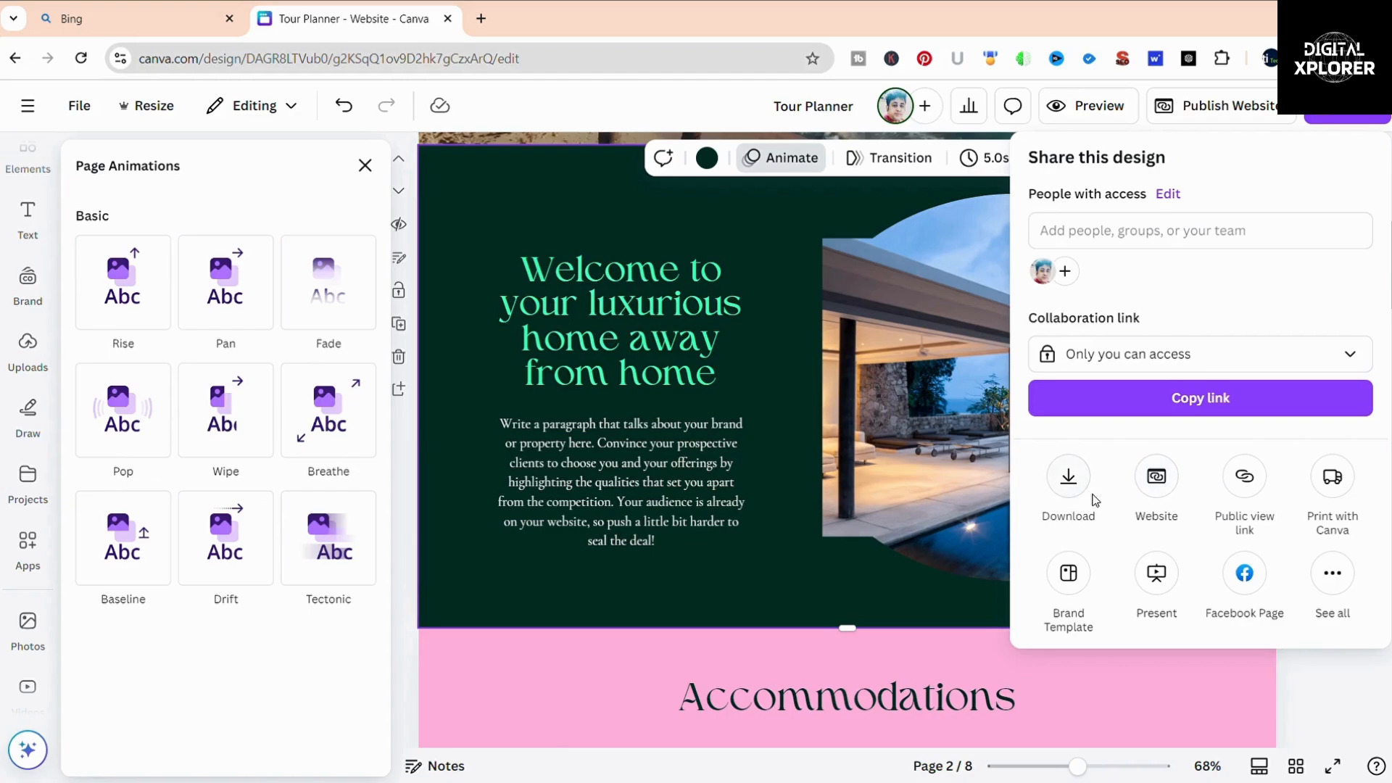
left_click(1158, 478)
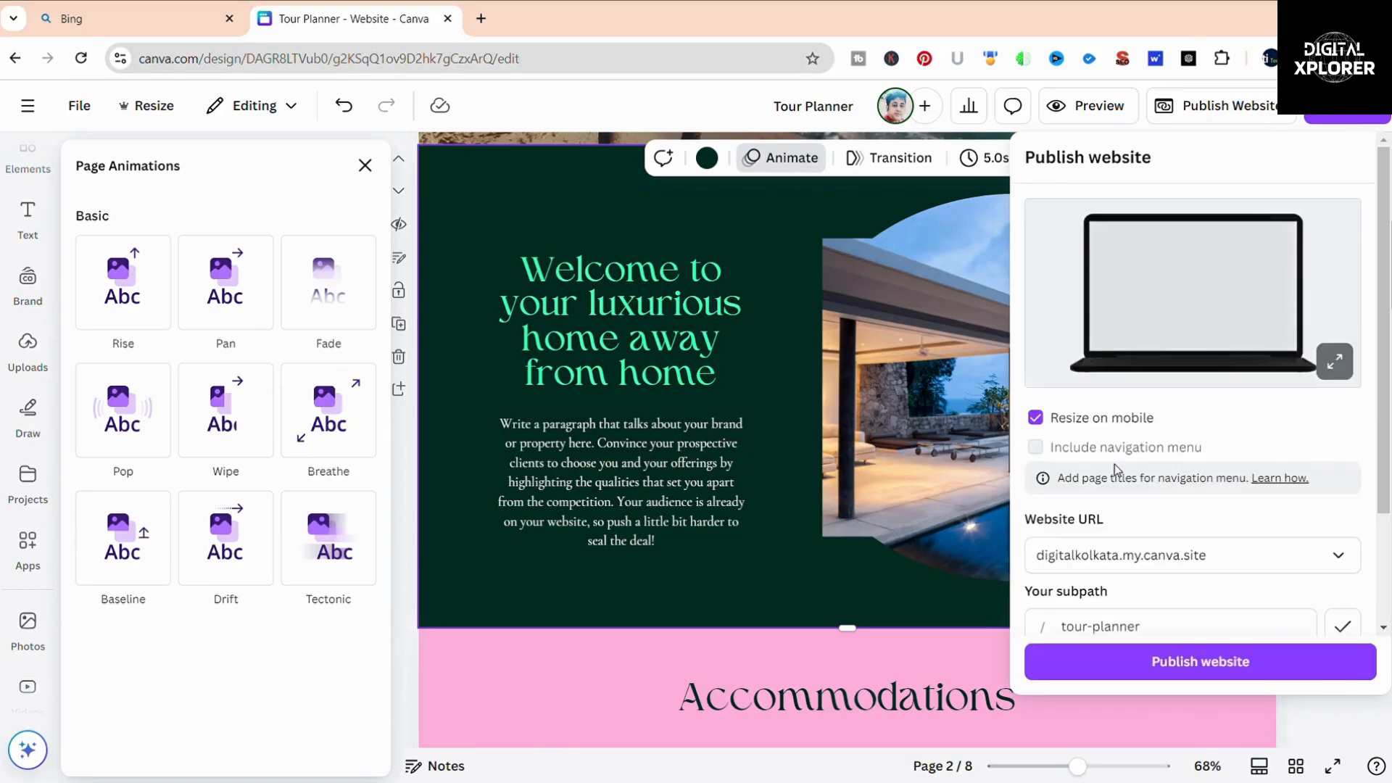
scroll(1131, 485, "down", 2)
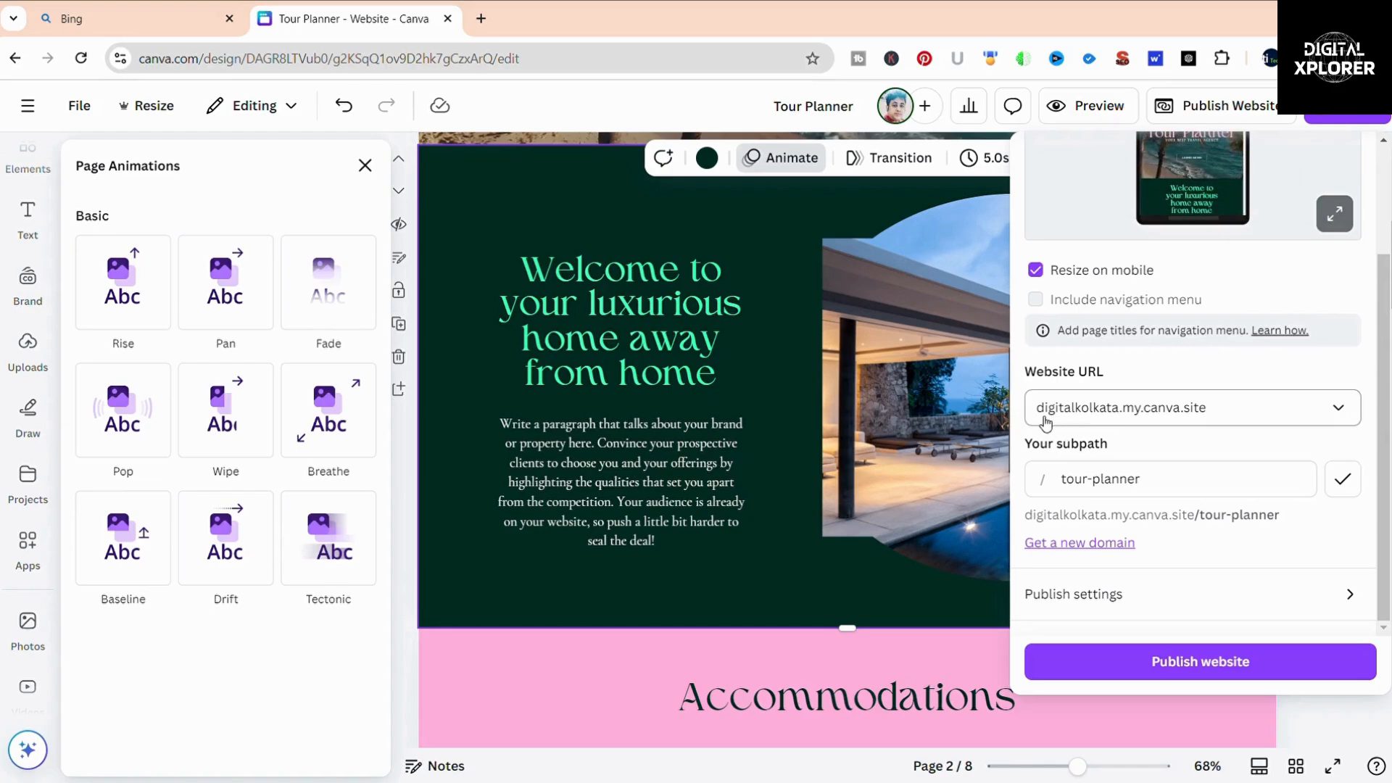
left_click(1167, 490)
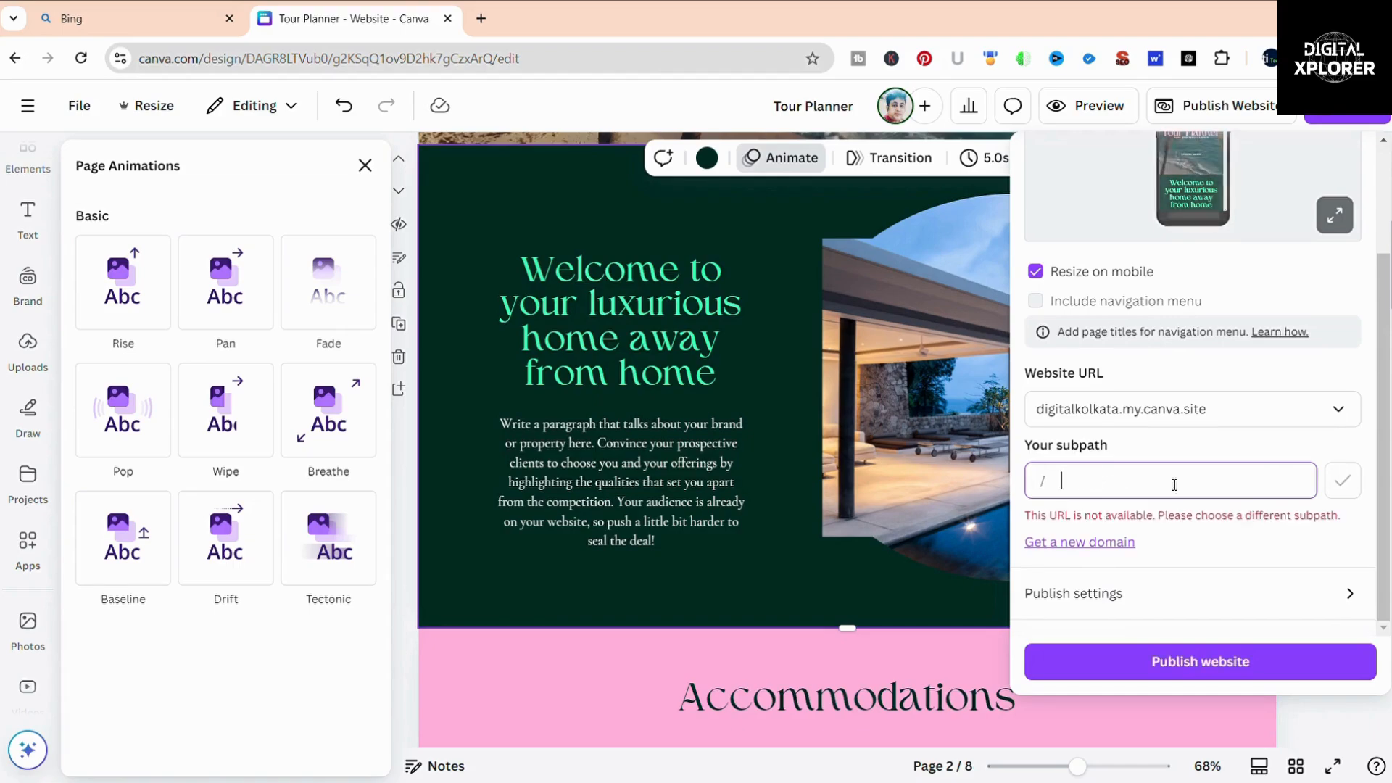
type("tour")
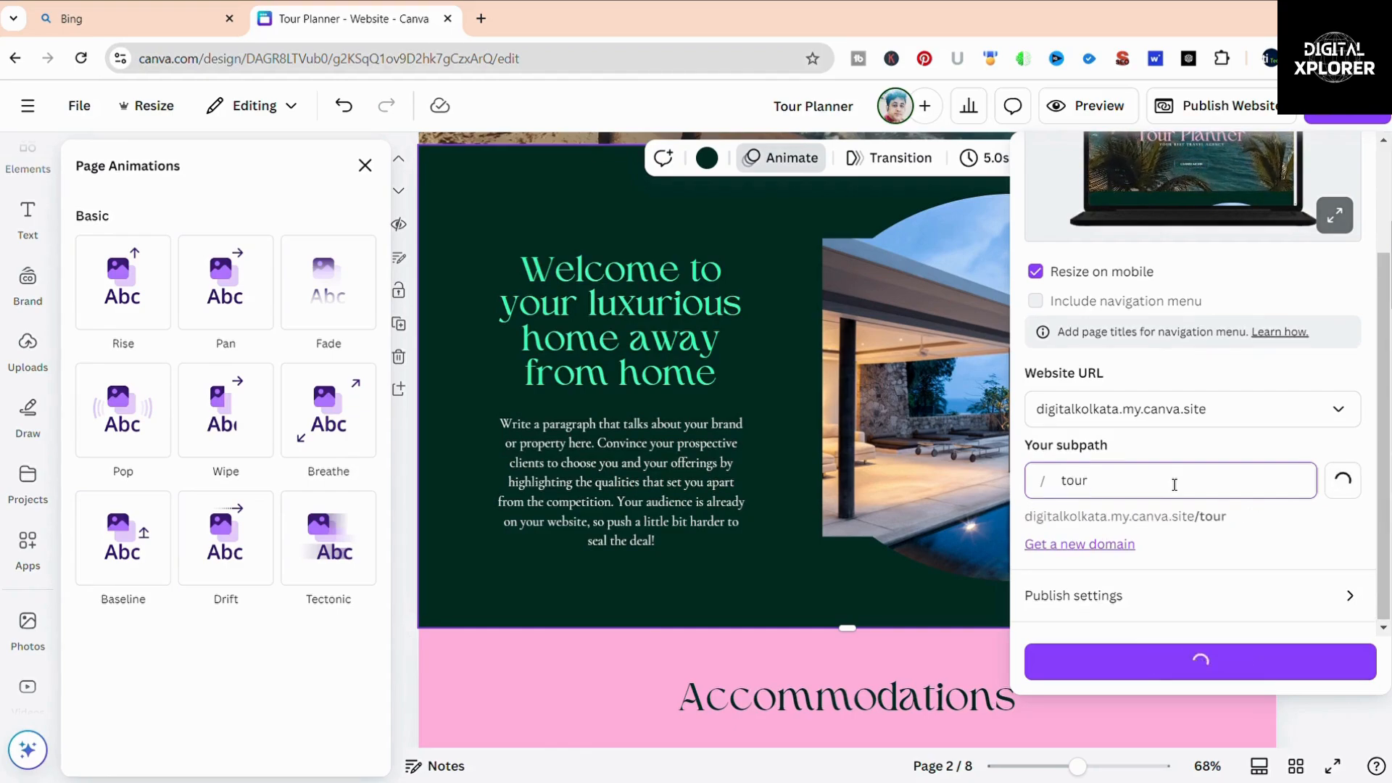
type("planner")
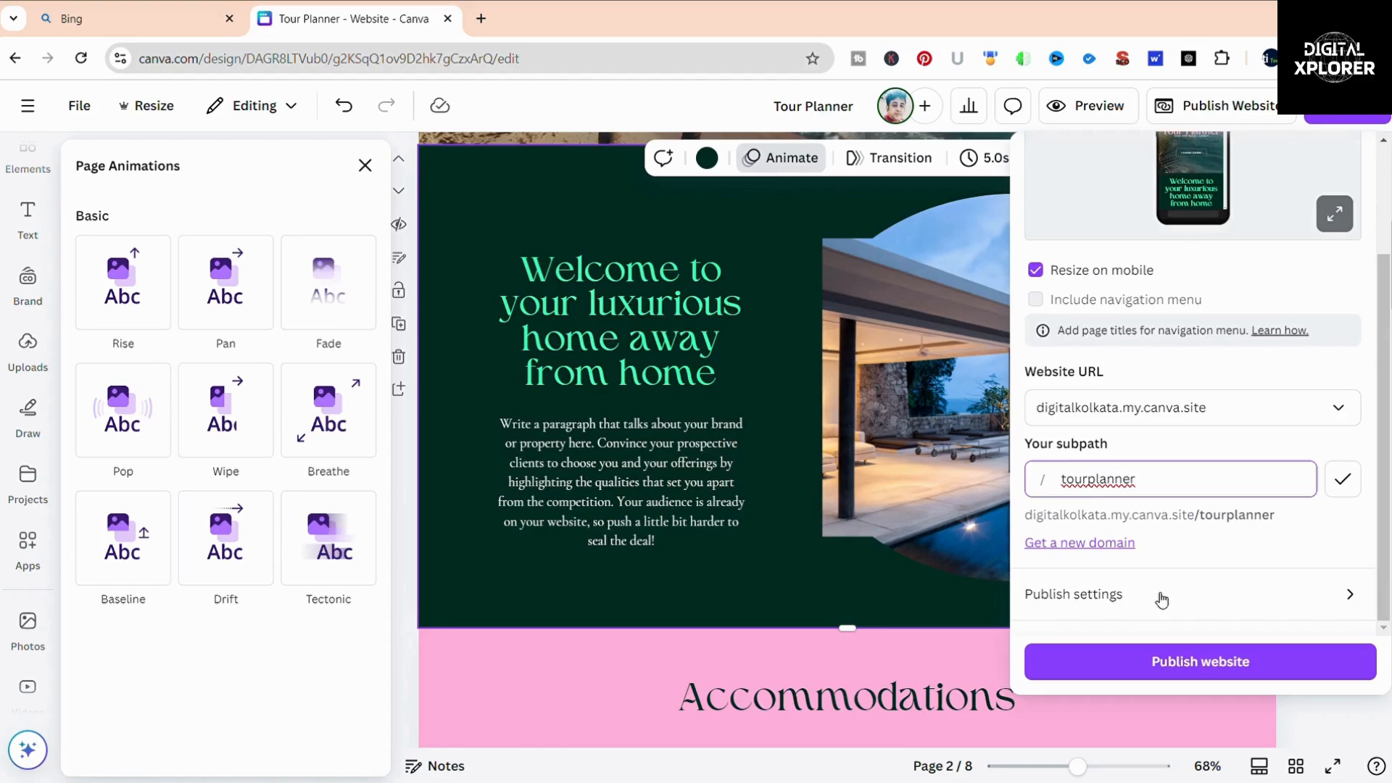
left_click(1153, 663)
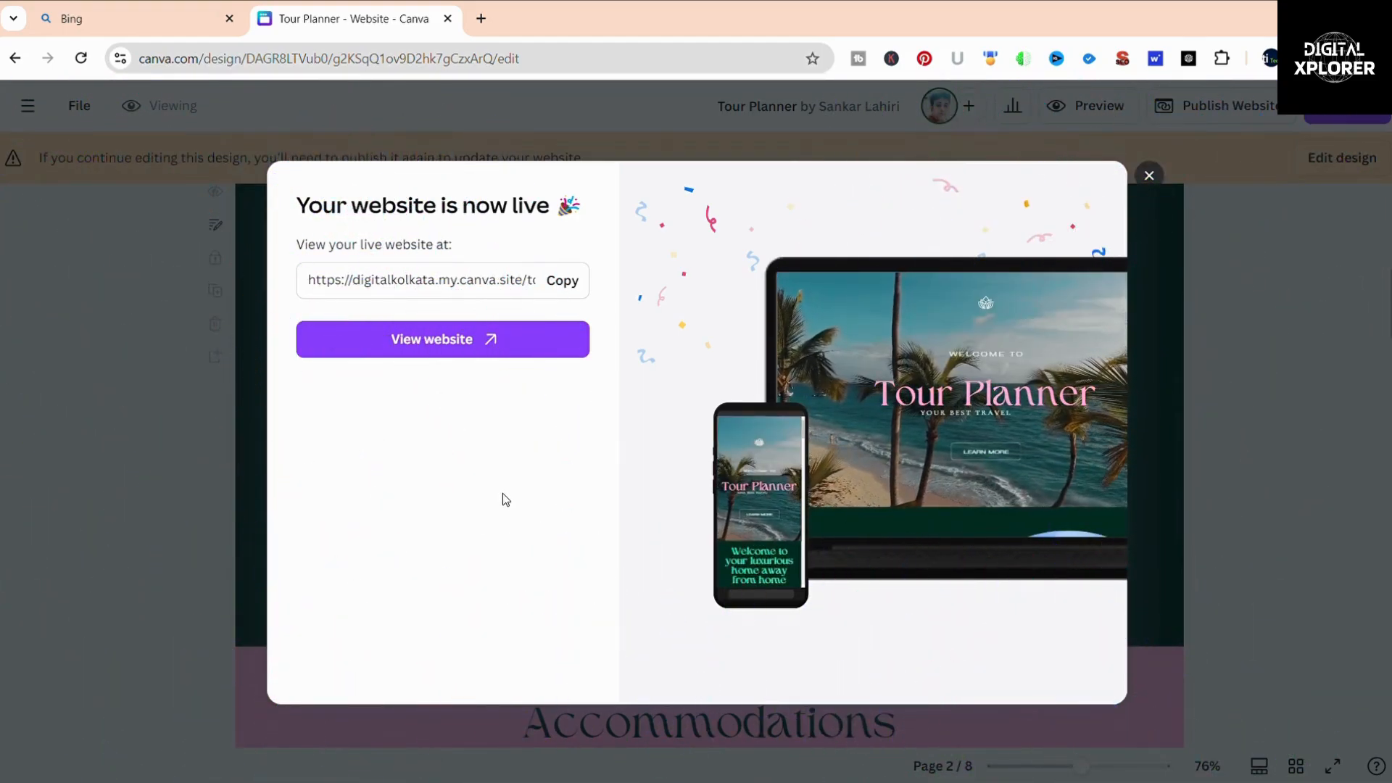
View the live website, examine its web address and sections down to The Family Suite, and return to the Canva design.
left_click(442, 352)
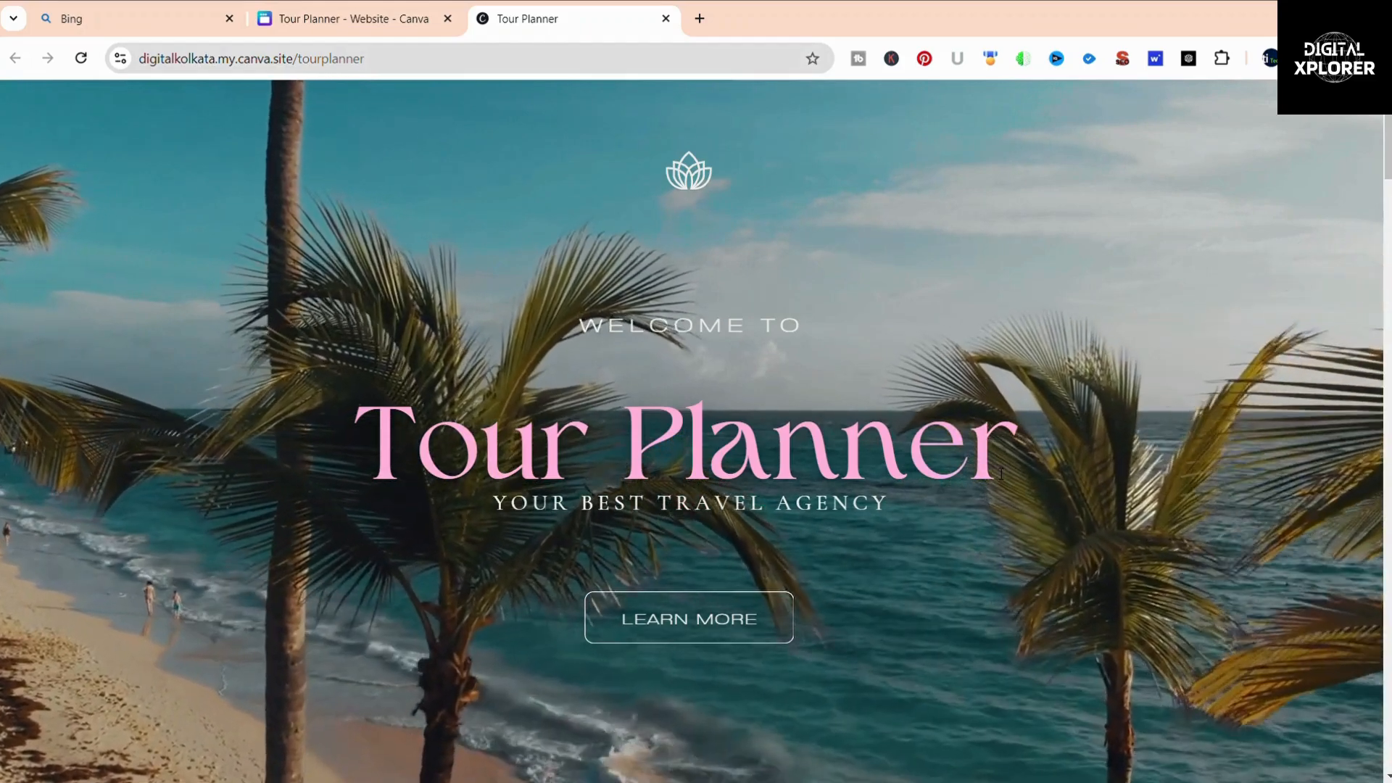
scroll(712, 403, "down", 3)
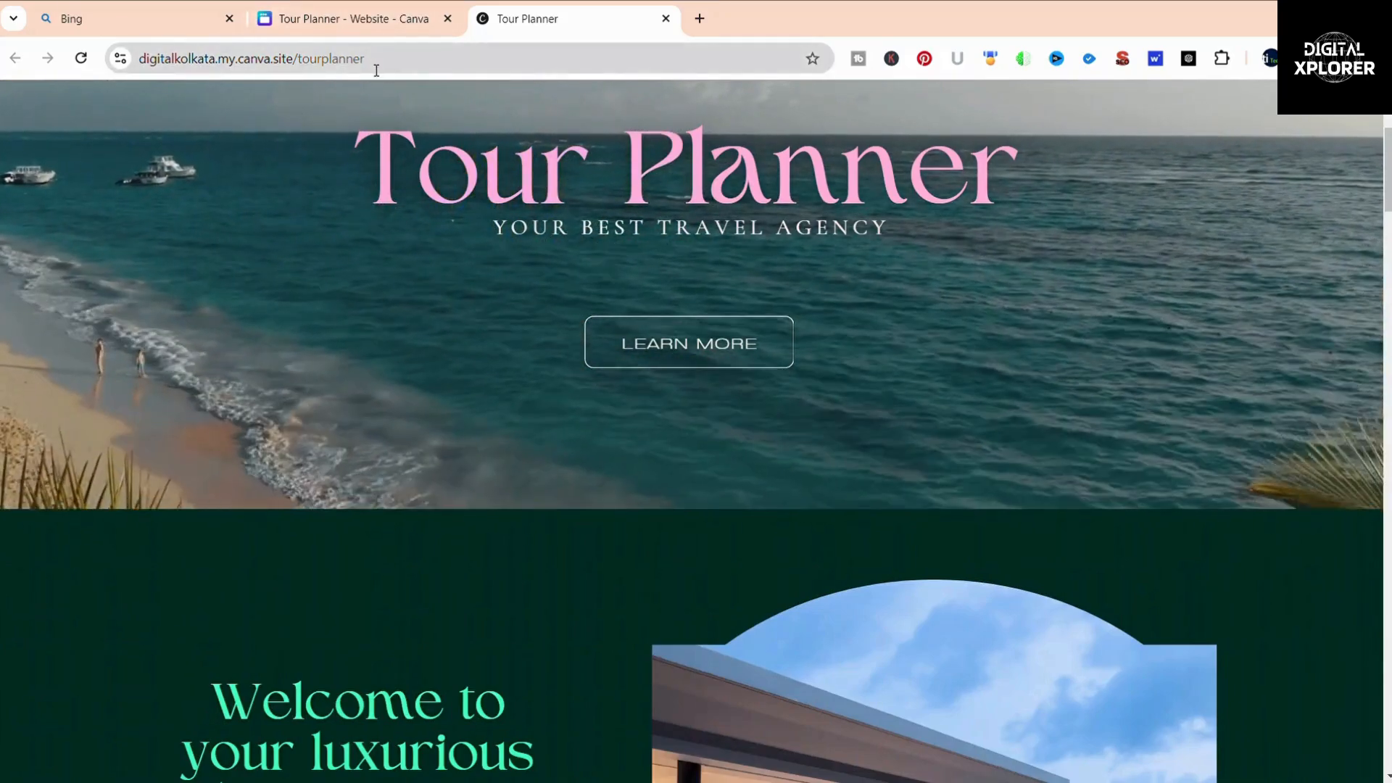
left_click_drag(373, 65, 136, 62)
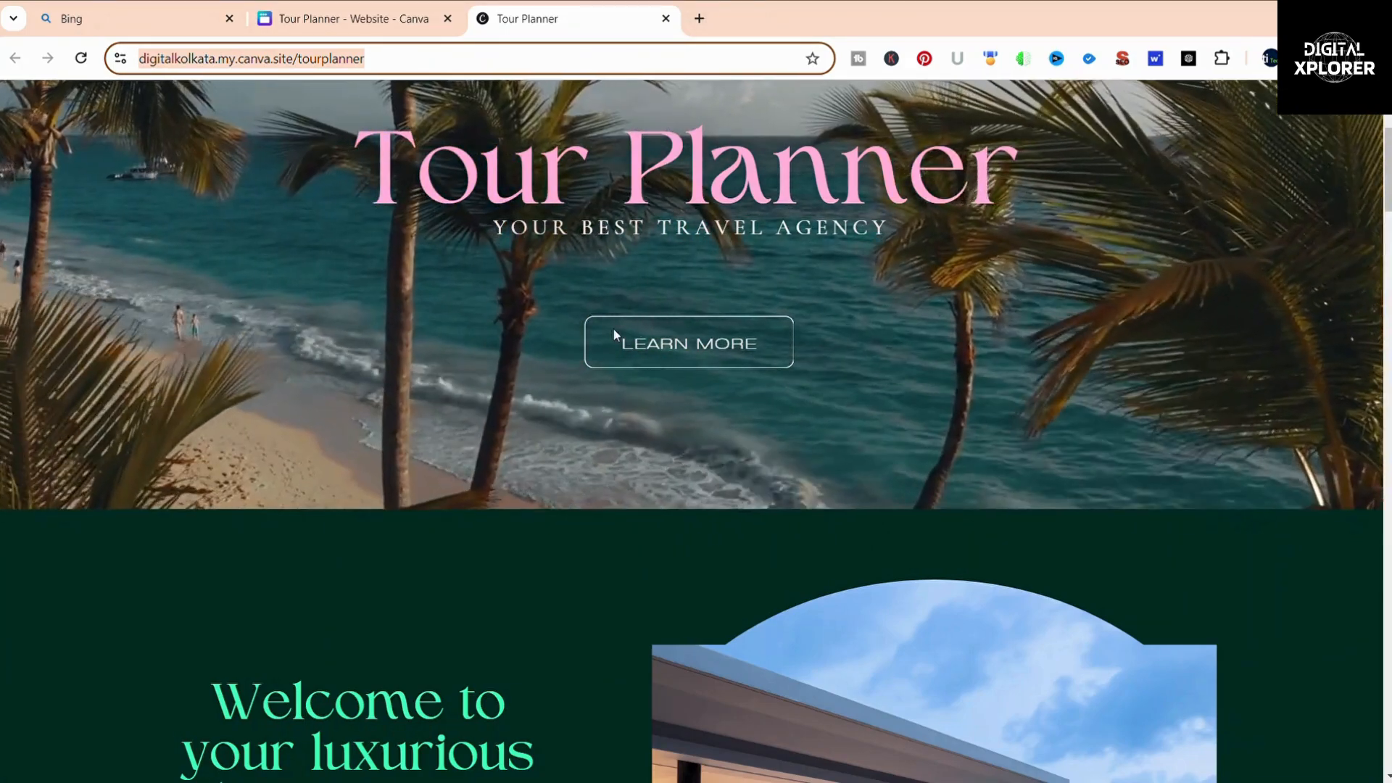
left_click(613, 328)
scroll(628, 327, "down", 20)
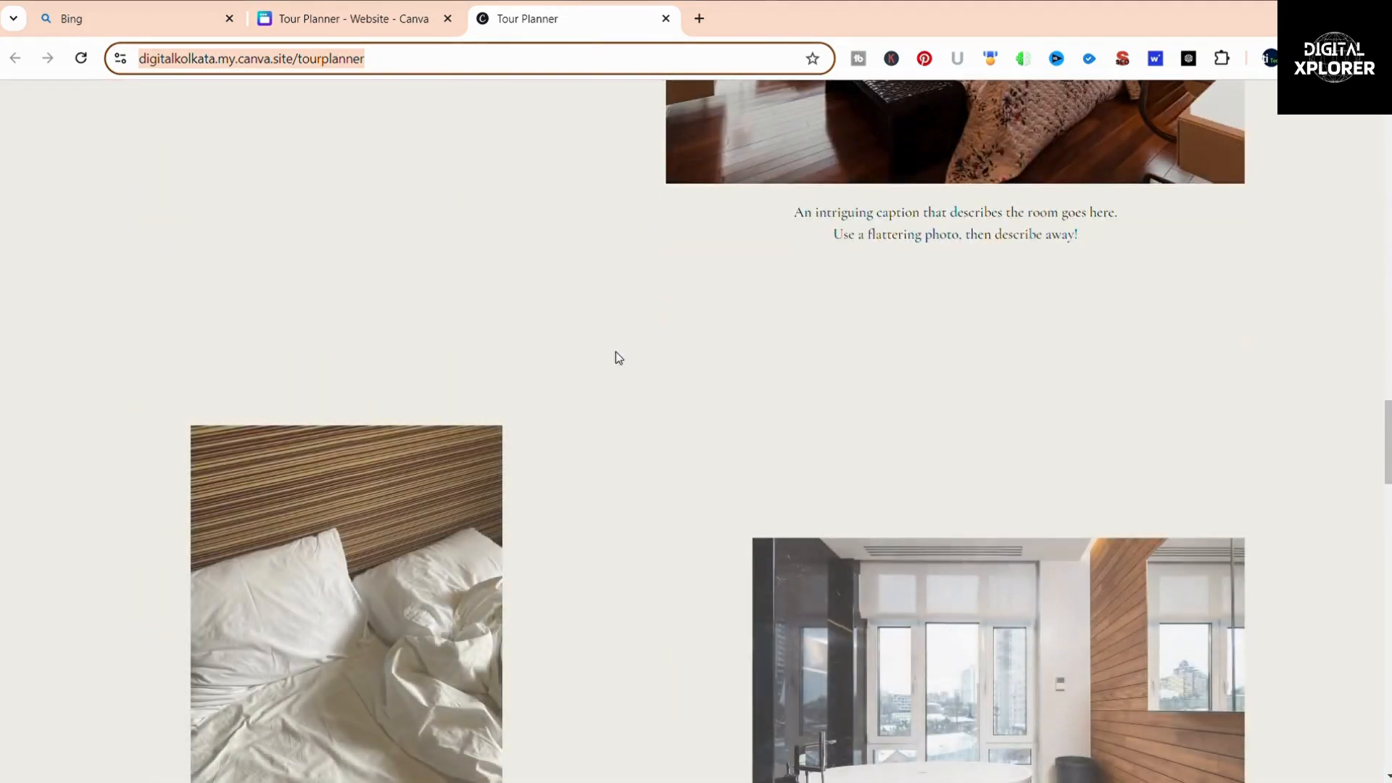
scroll(614, 351, "up", 8)
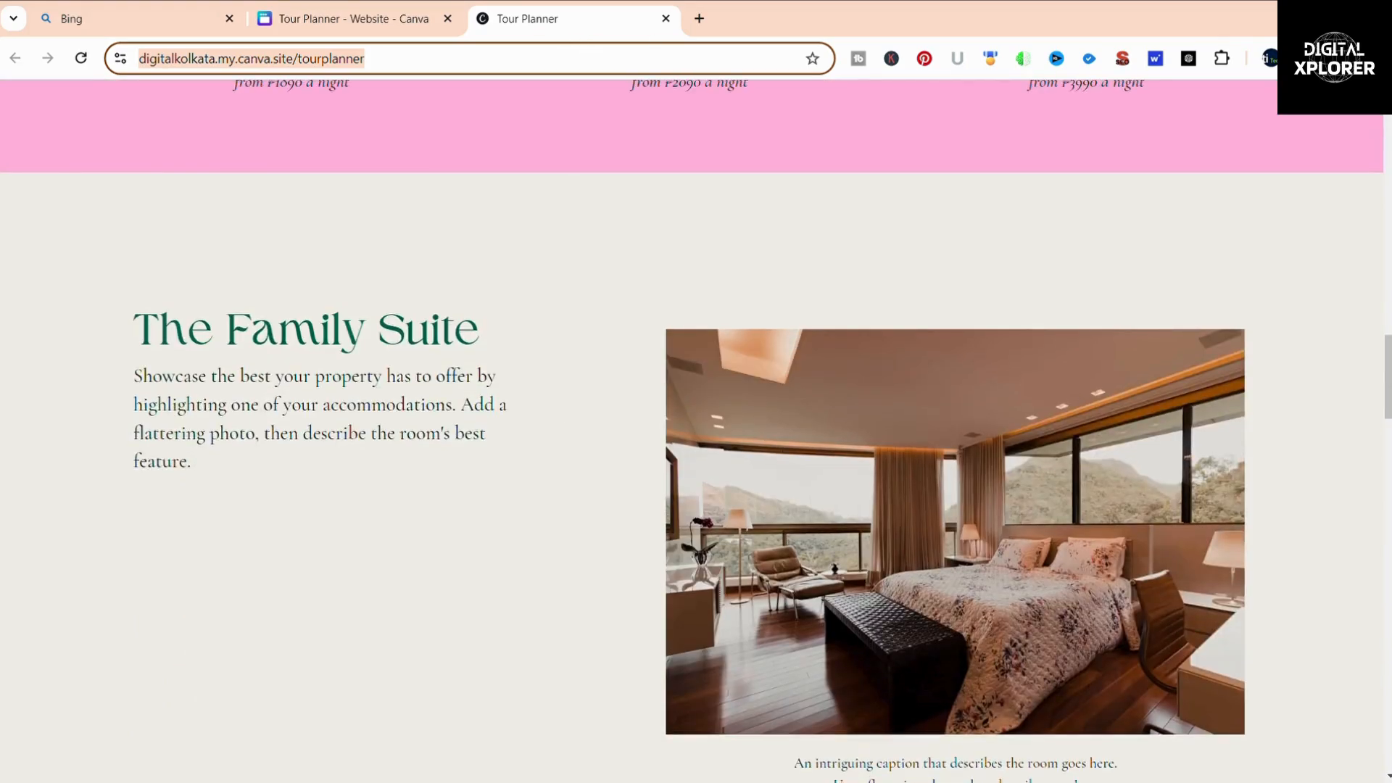
left_click(341, 18)
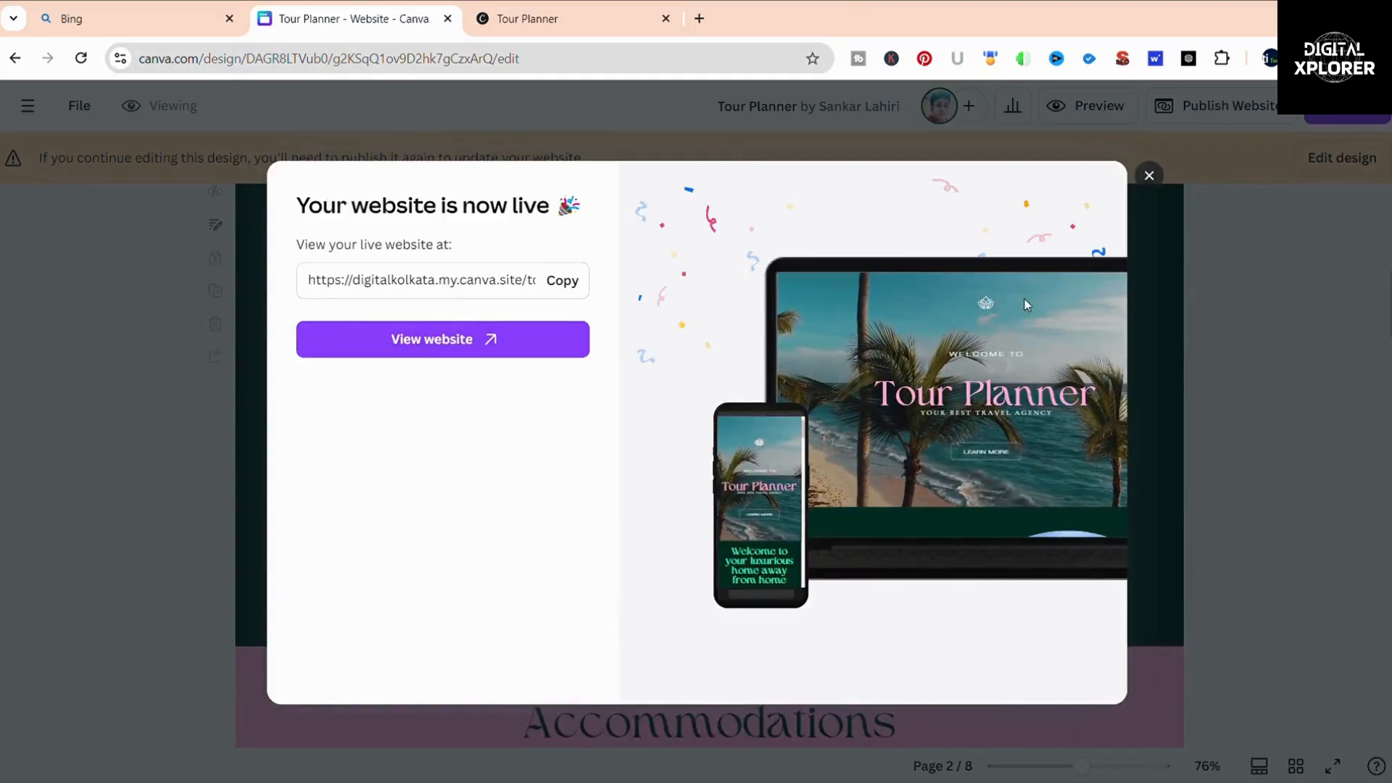
Set the website description to "this is my best tour package for india" in the publish settings and republish the website.
left_click(1149, 175)
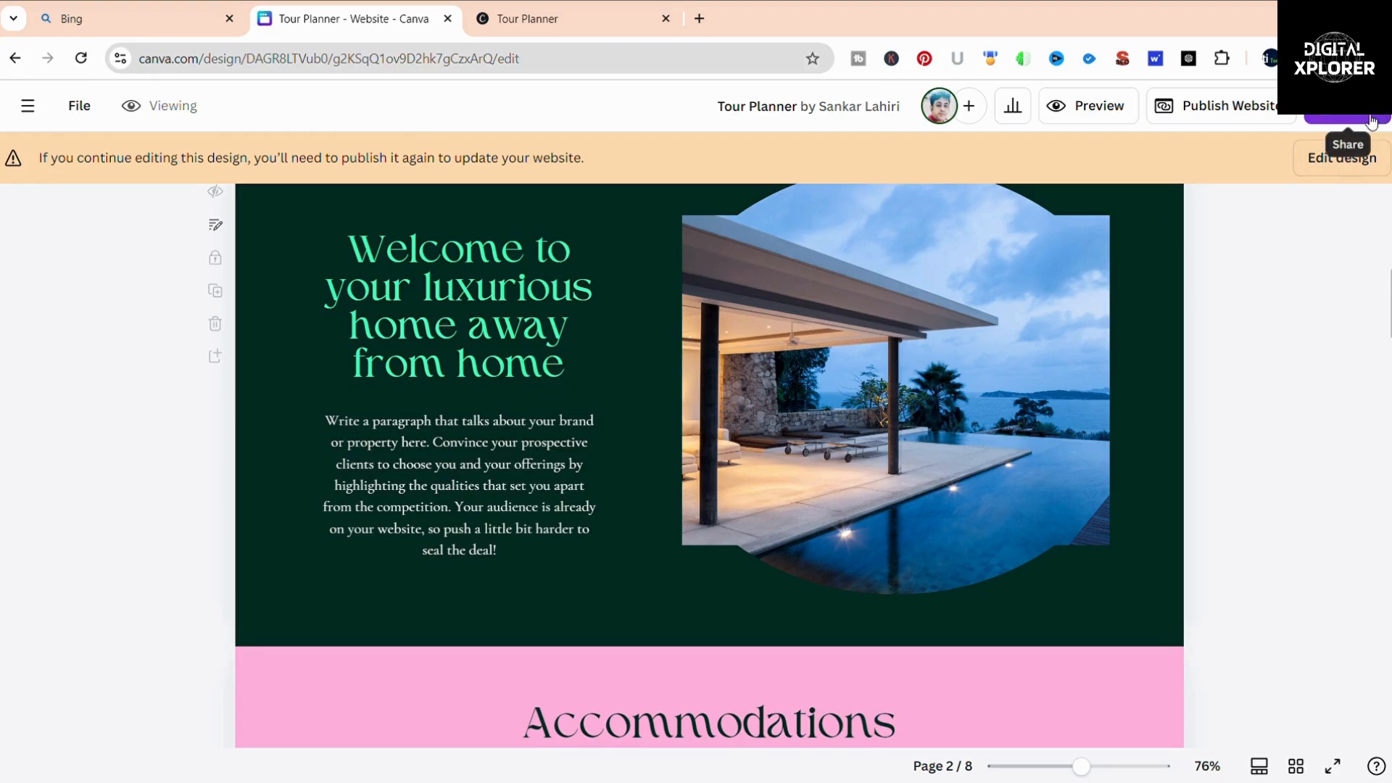
left_click(1347, 112)
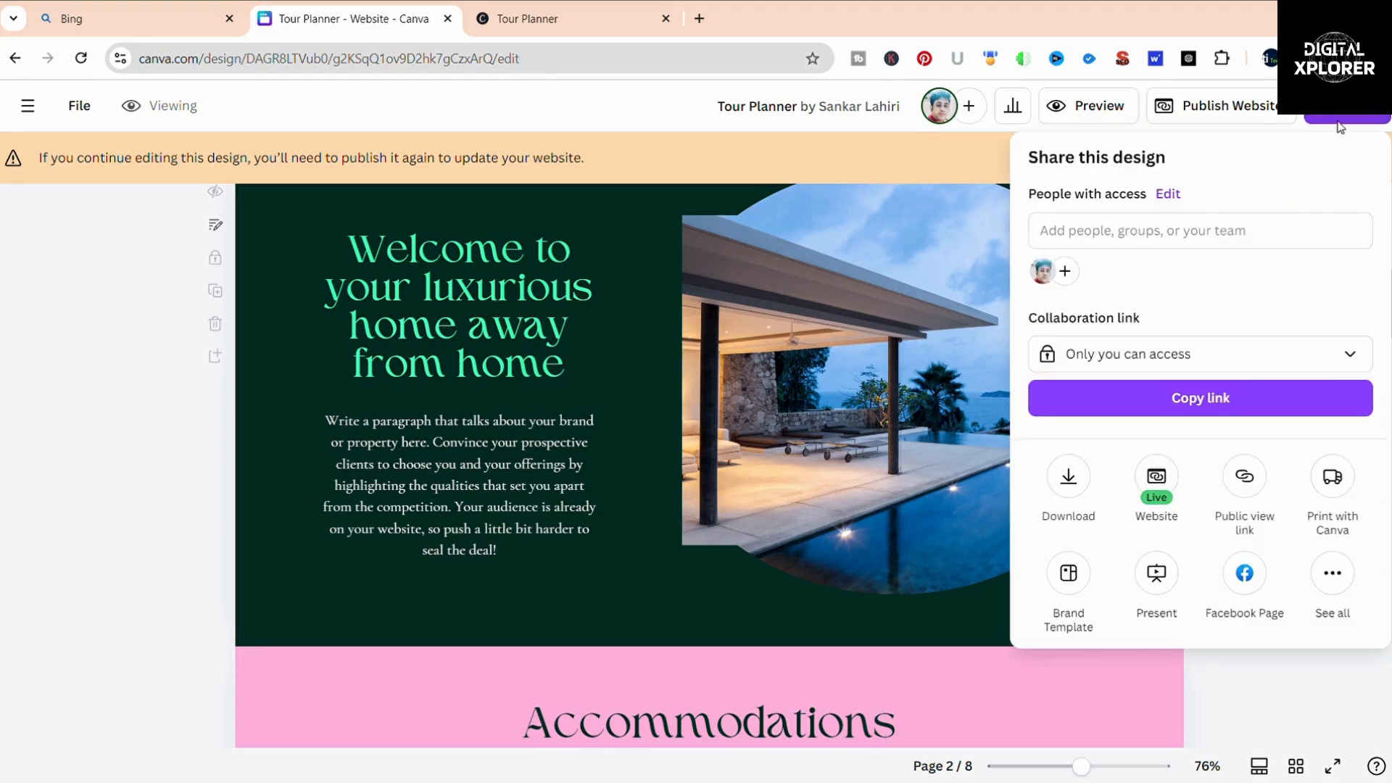
left_click(1163, 475)
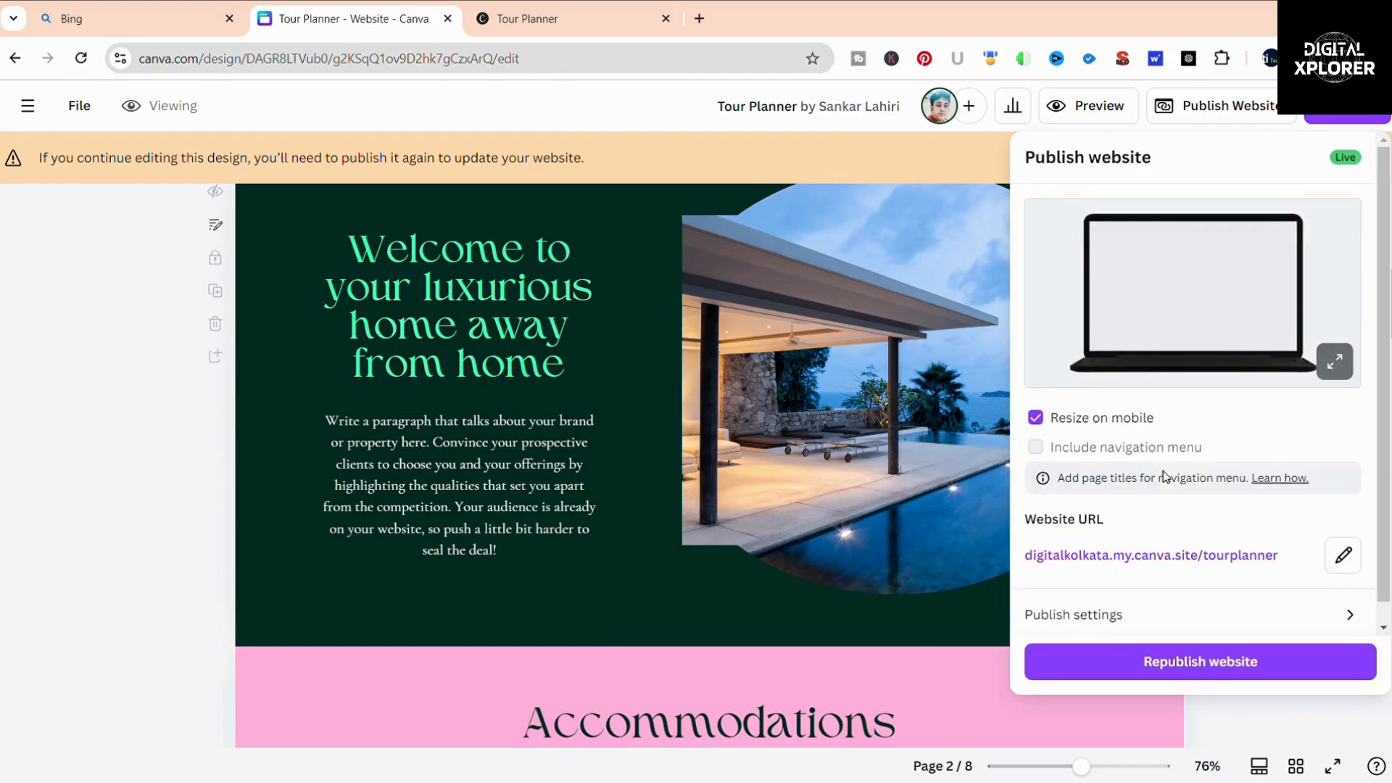
scroll(1159, 550, "down", 1)
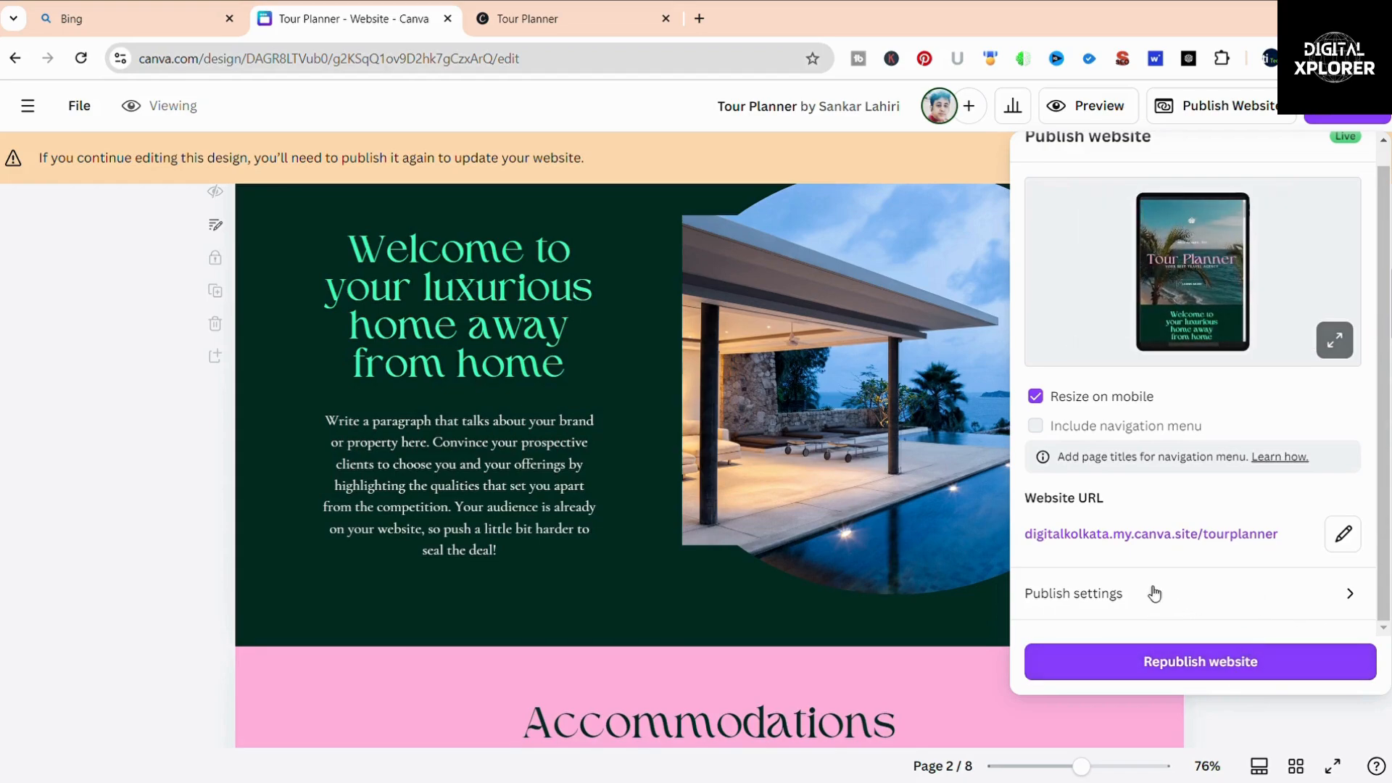
scroll(1156, 519, "up", 1)
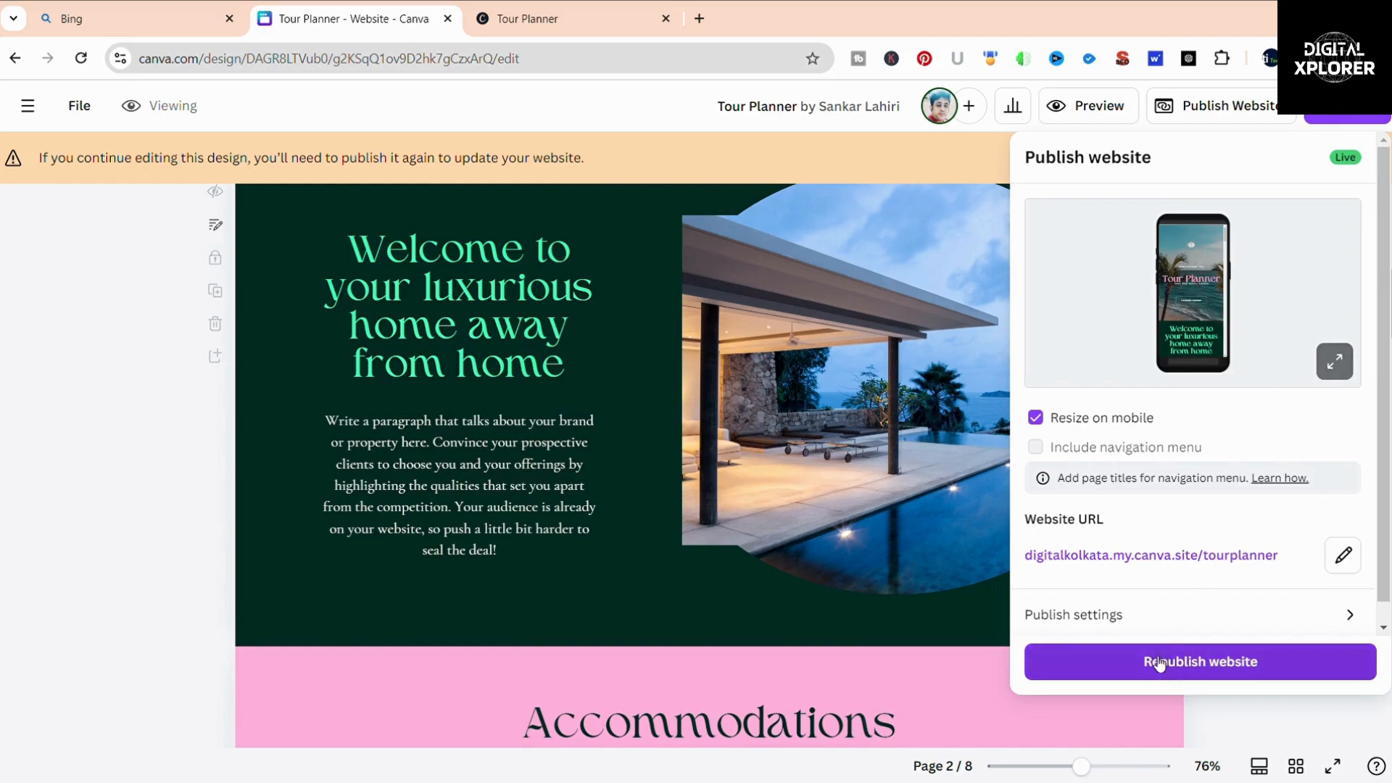
left_click(1315, 616)
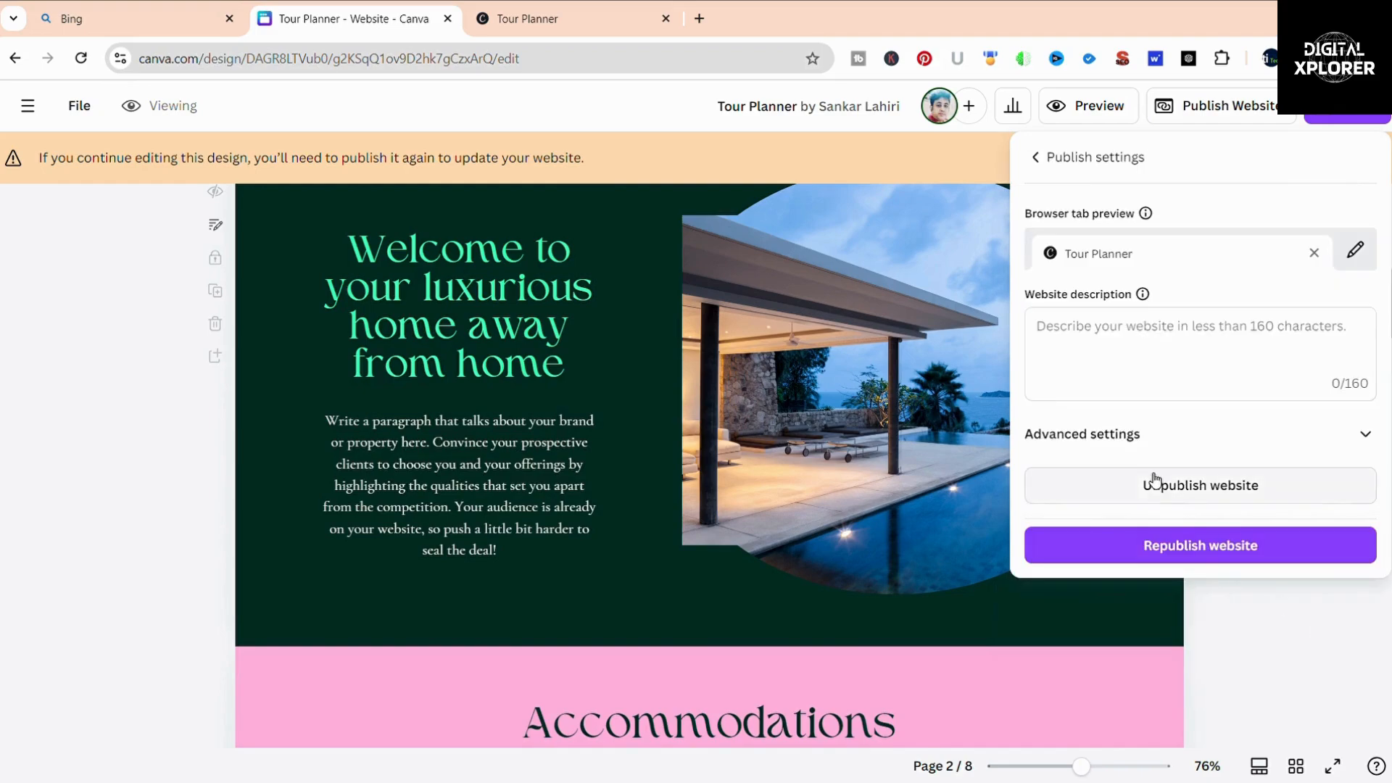
left_click(1218, 352)
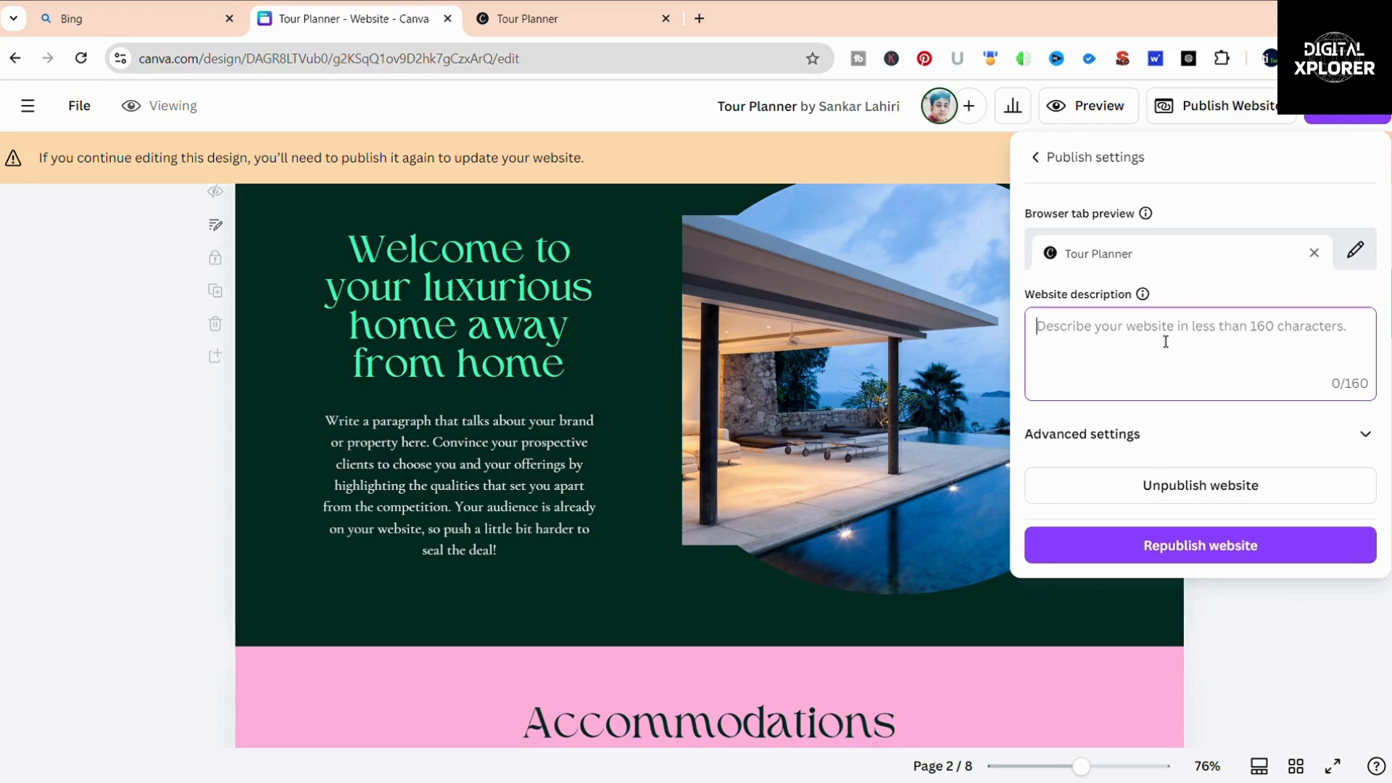
type("this is my be")
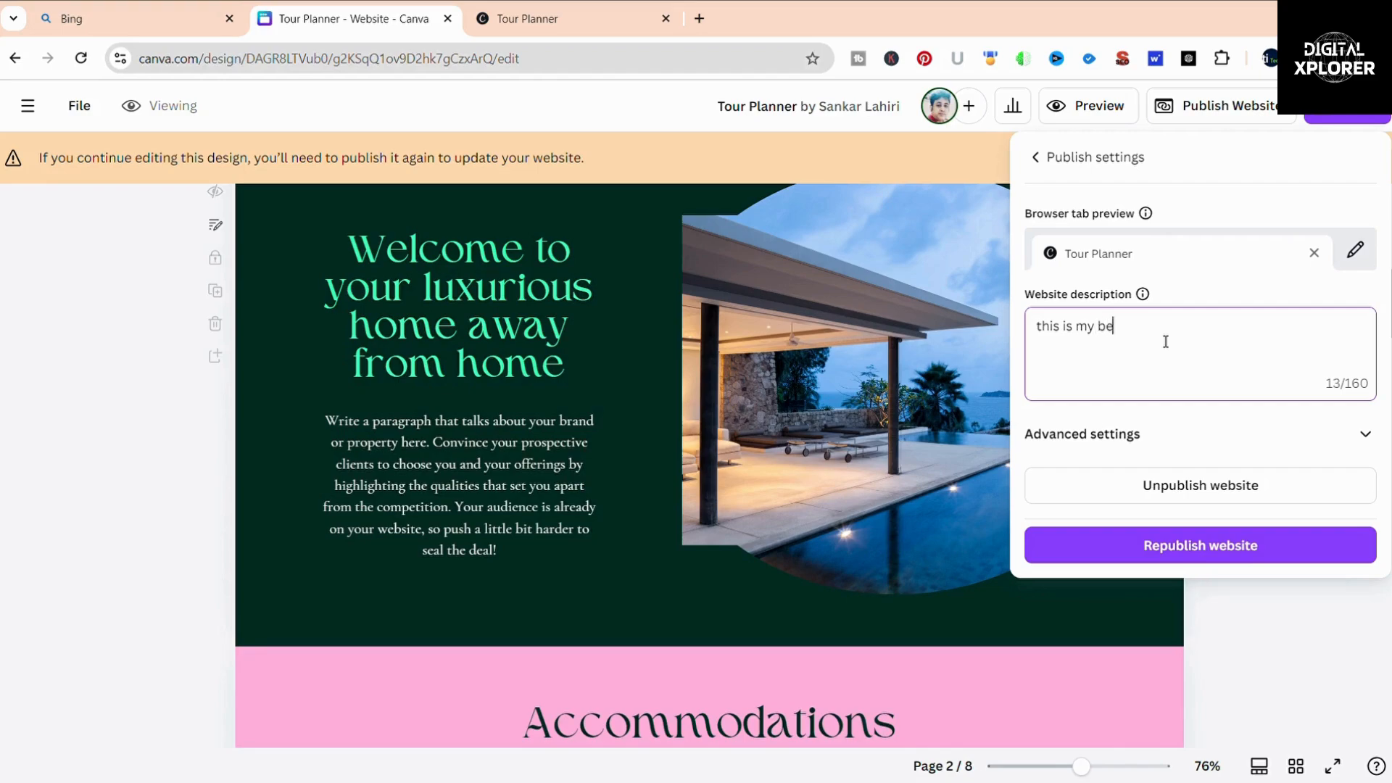
type("tour package for india")
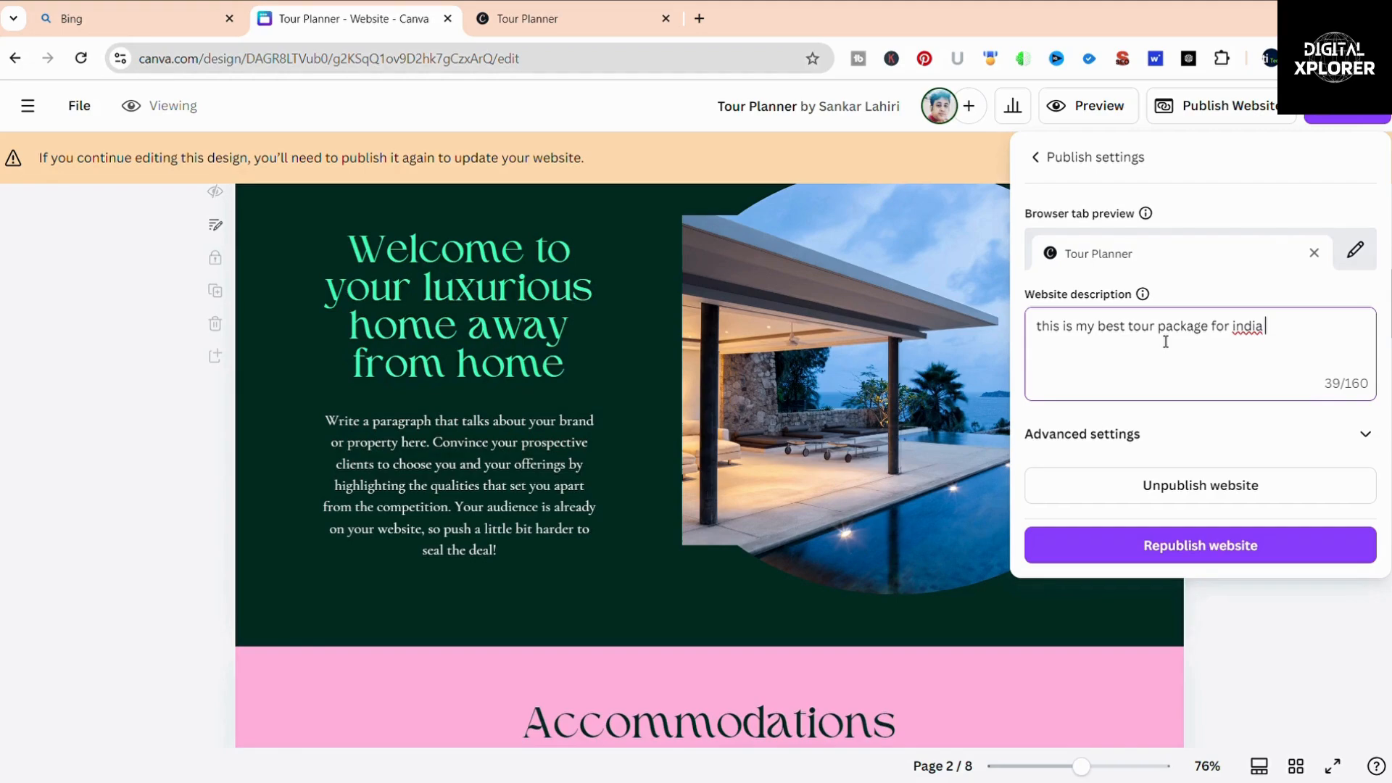
left_click(1125, 561)
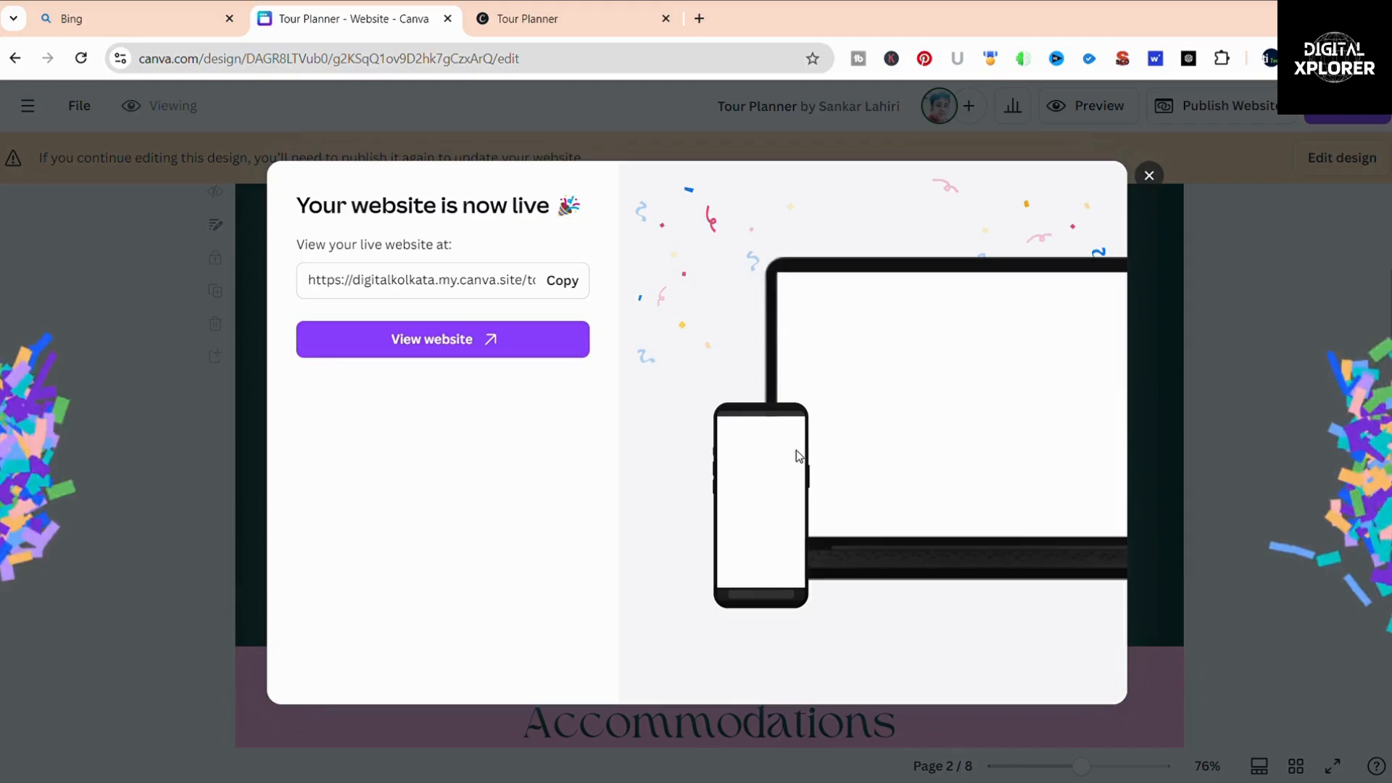
View the republished live website, close the duplicate Tour Planner browser tab and return to the Canva design.
left_click(410, 338)
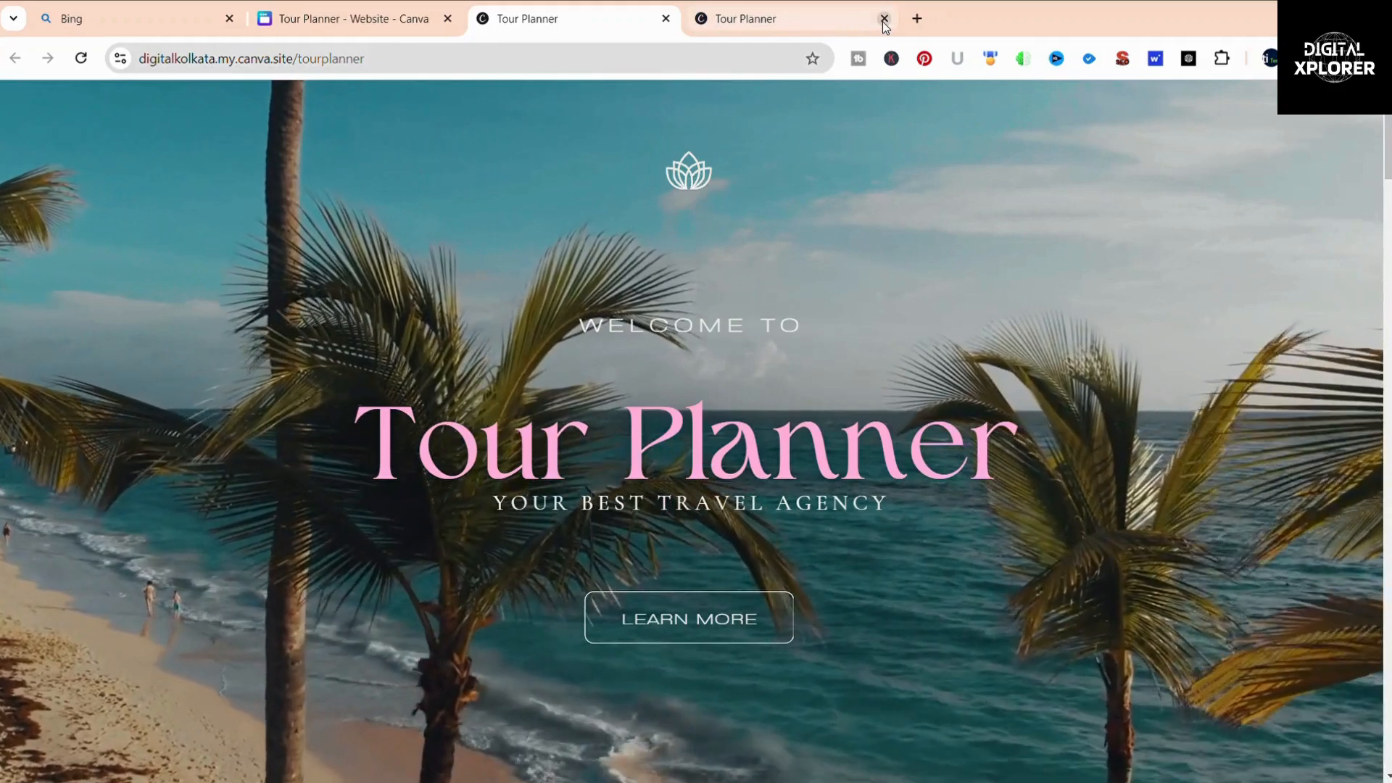
left_click(883, 19)
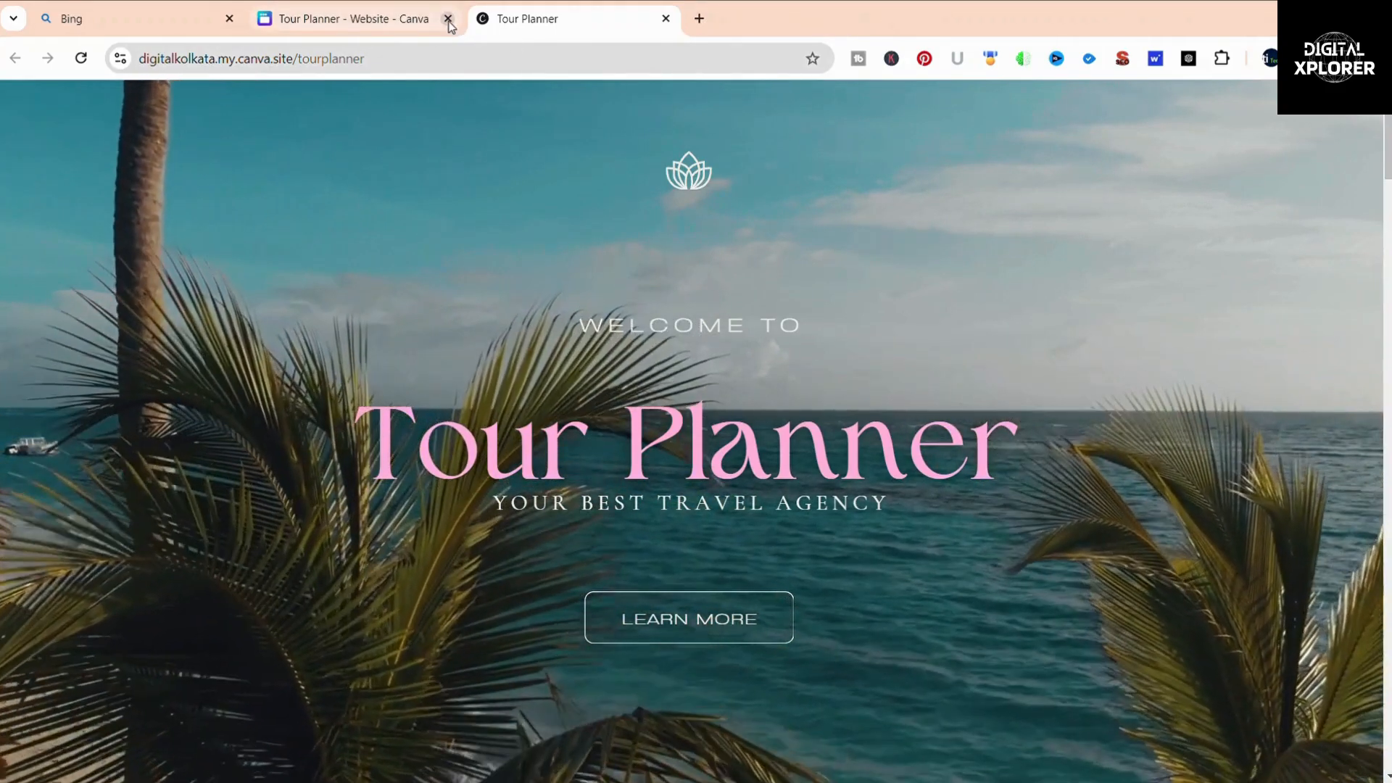
left_click(340, 21)
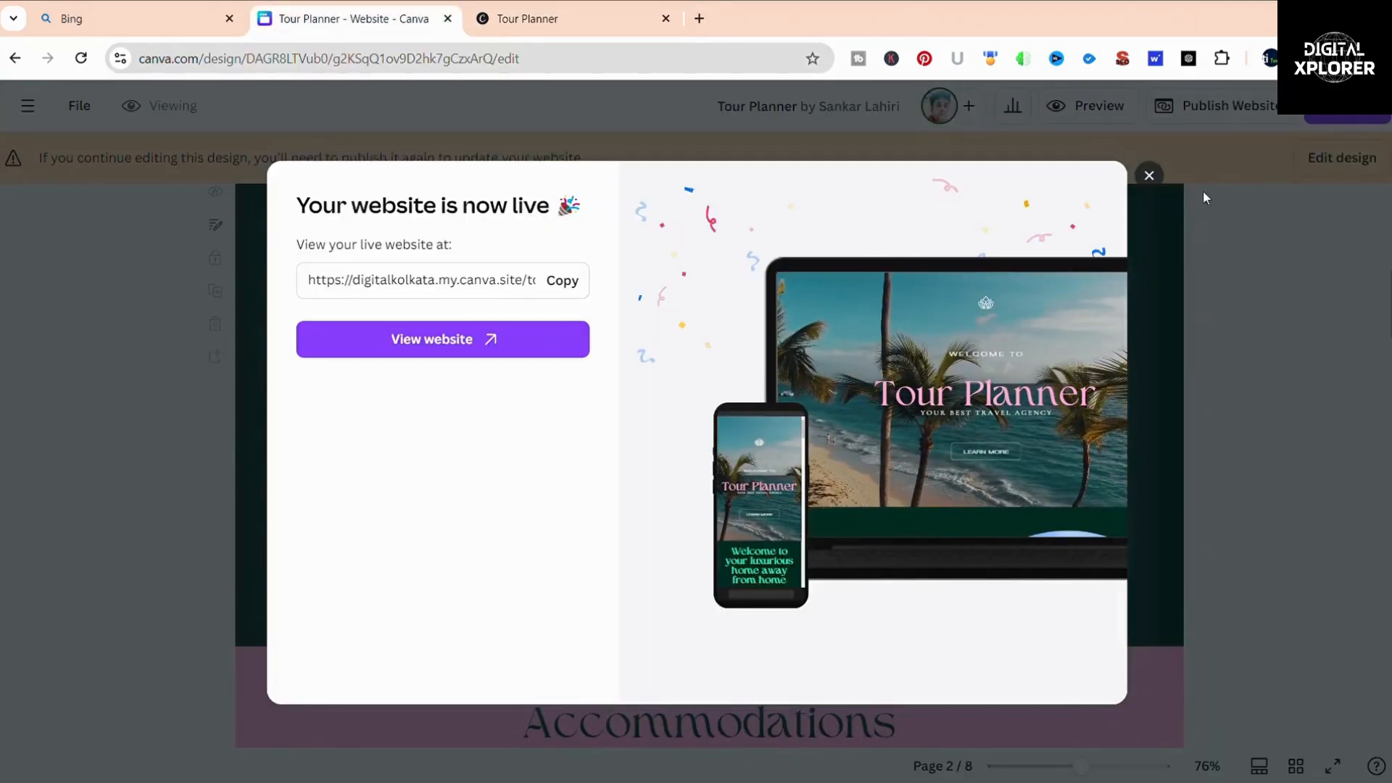
left_click(1149, 176)
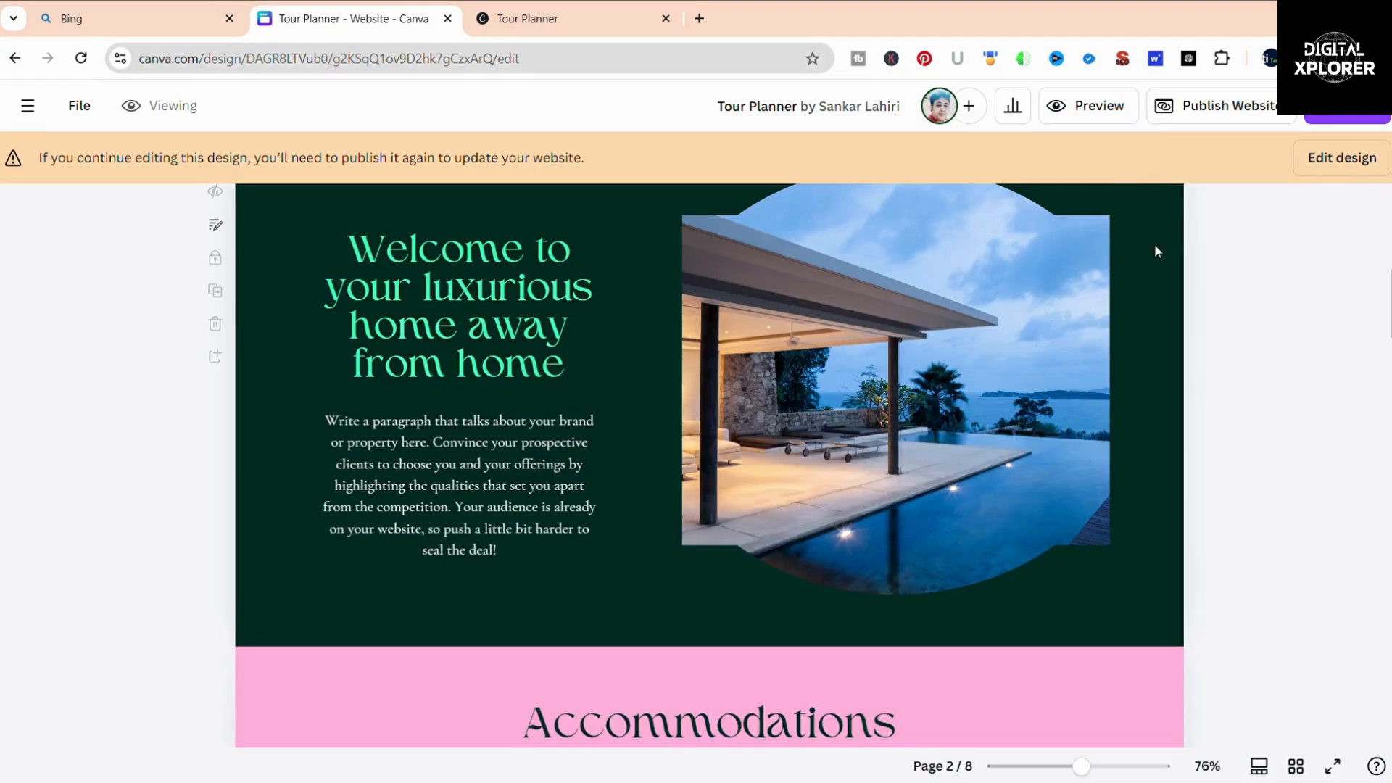
Reopen the design for editing and review its website publishing options without republishing.
left_click(1370, 168)
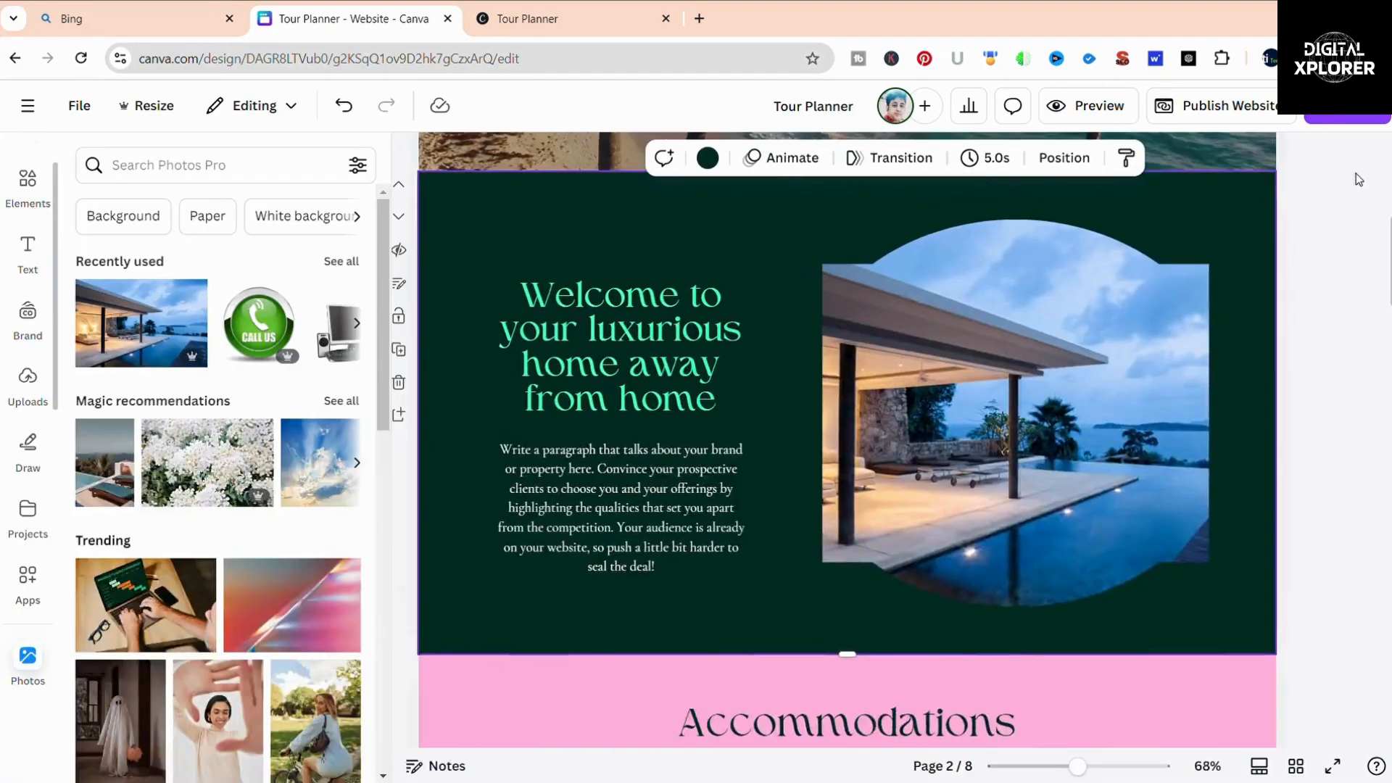
left_click(1330, 125)
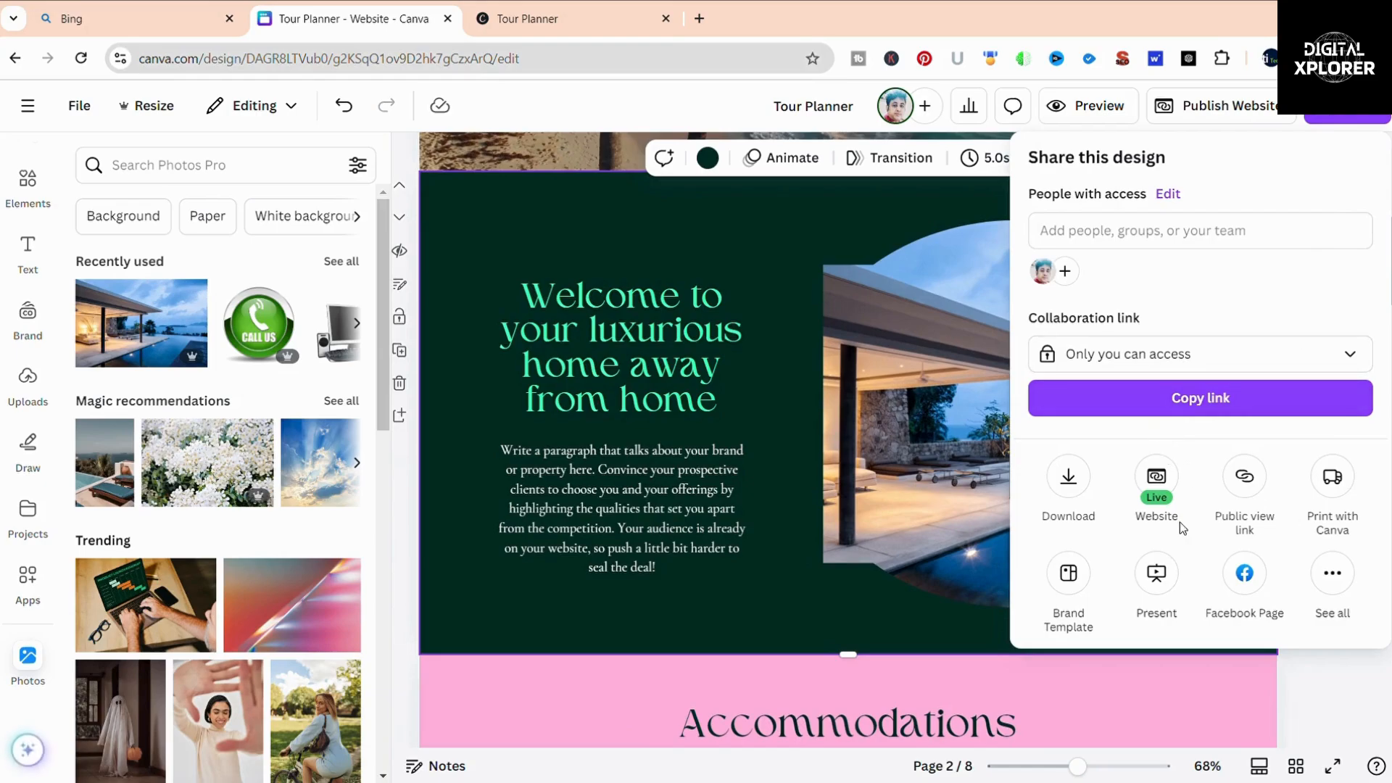
left_click(1169, 498)
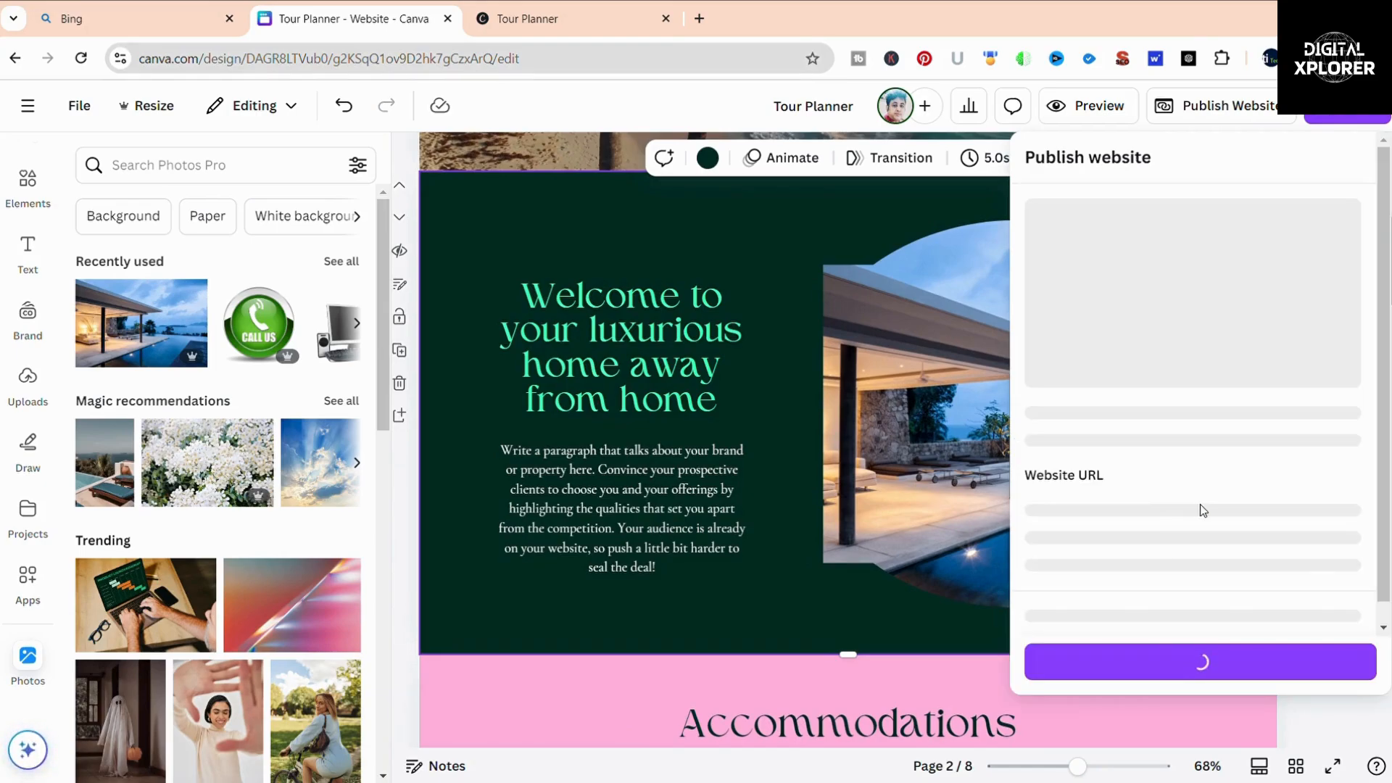
scroll(1202, 501, "down", 1)
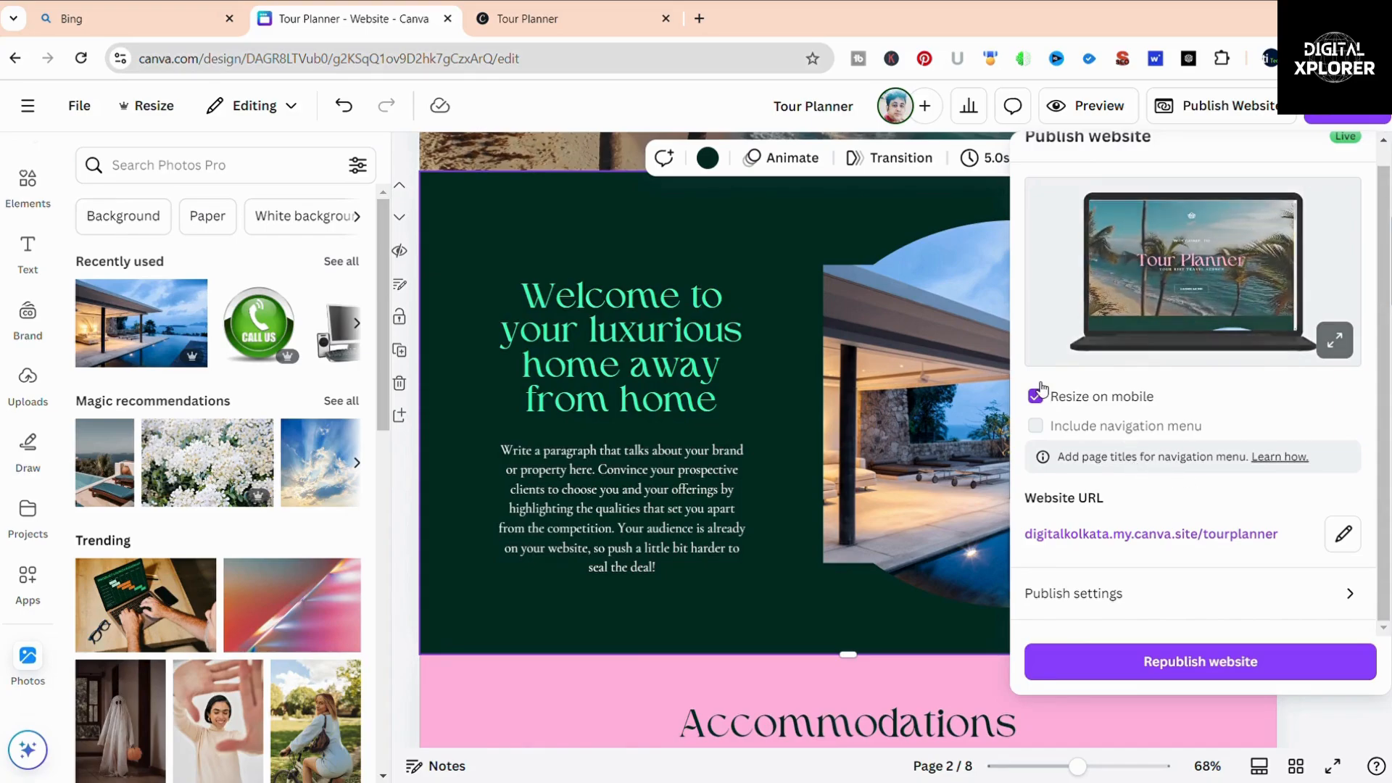
left_click(508, 699)
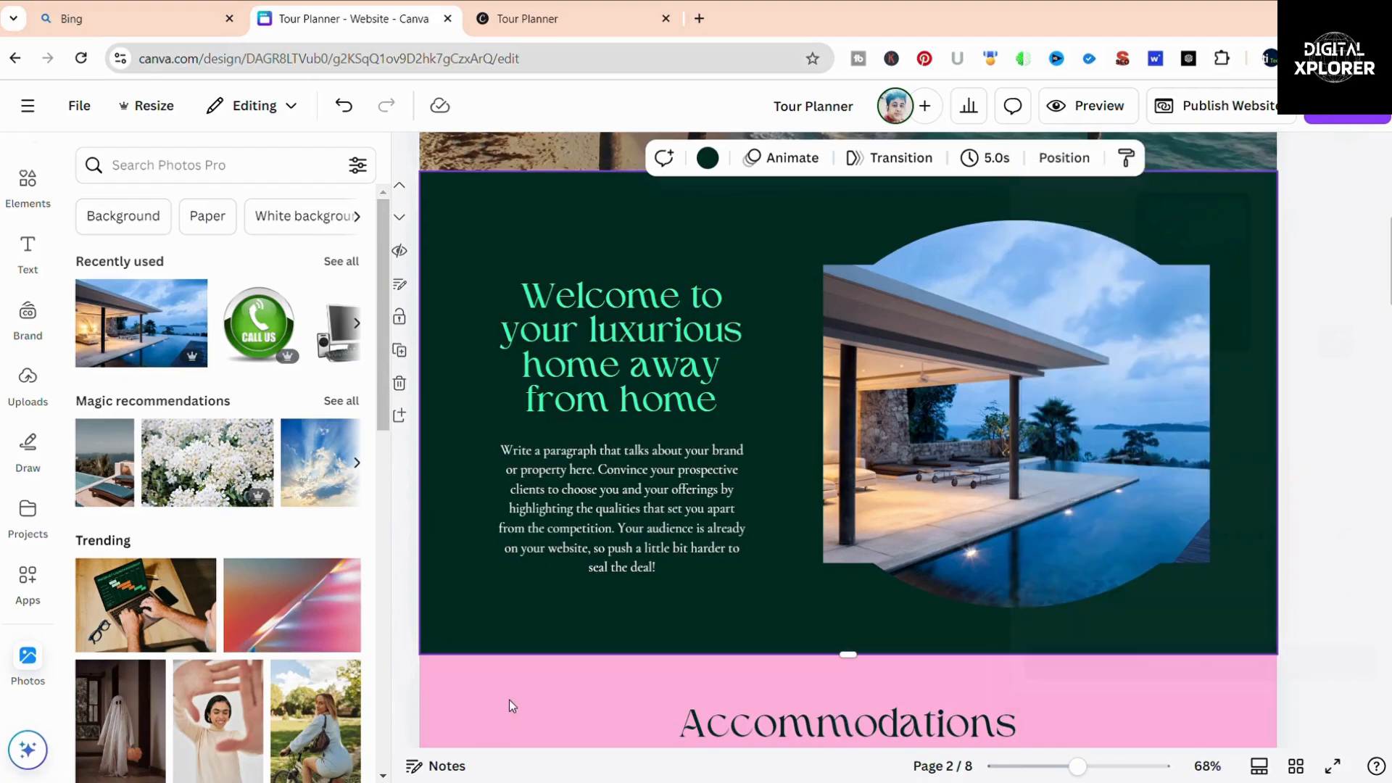